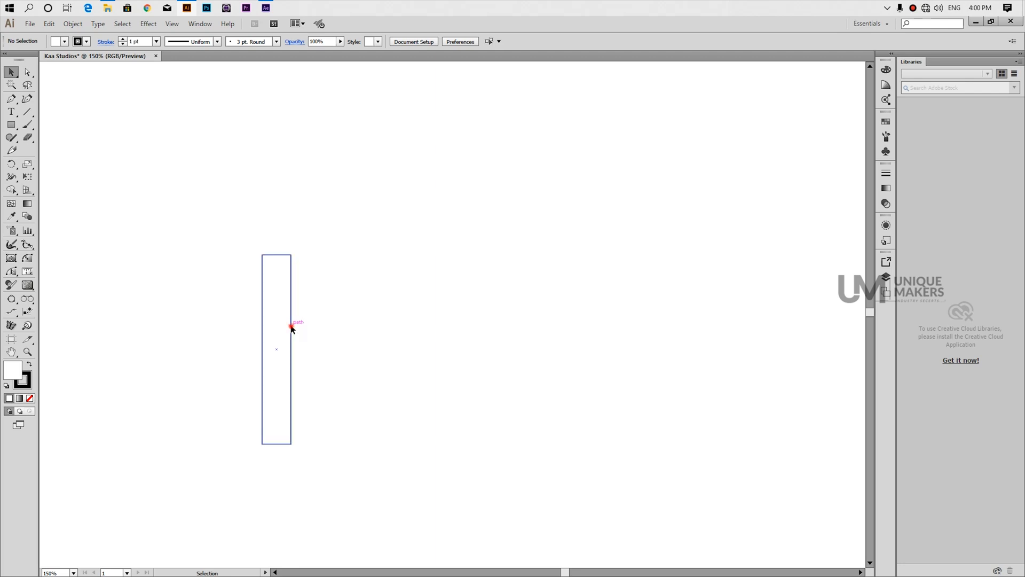
# Add a 0.25 in wide vertical spacer beside the bar and split the bar into two stacked halves.
pyautogui.keyDown('alt'); pyautogui.moveTo(277, 350); pyautogui.dragTo(306, 349); pyautogui.keyUp('alt')
pyautogui.click(288, 342)
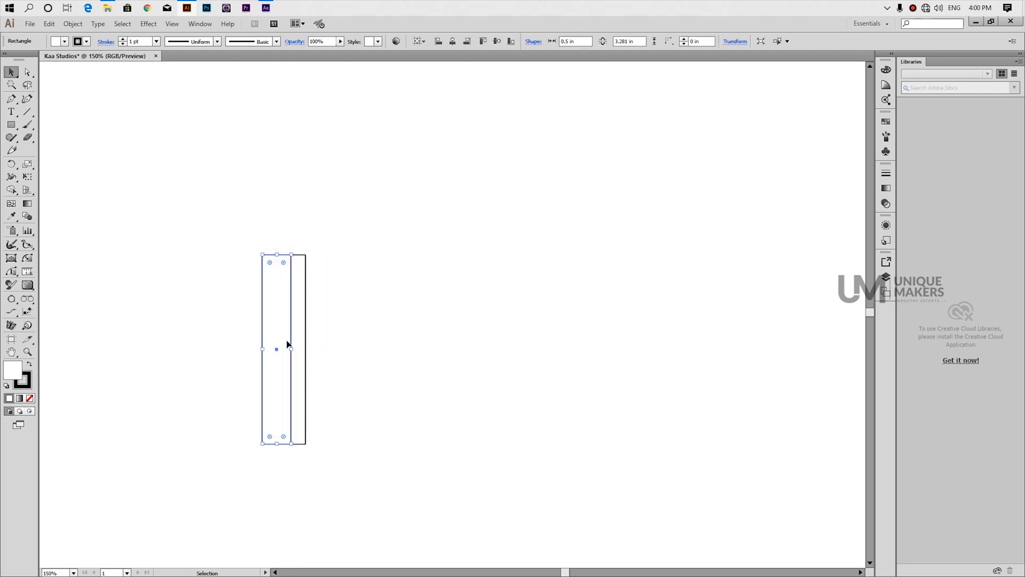
pyautogui.moveTo(277, 254); pyautogui.dragTo(277, 349)
pyautogui.moveTo(277, 389); pyautogui.dragTo(273, 304)
pyautogui.click(323, 322)
# Rotate a copy of the vertical spacer to horizontal and place it just above the seam between the stacked bars.
pyautogui.rightClick(298, 348)
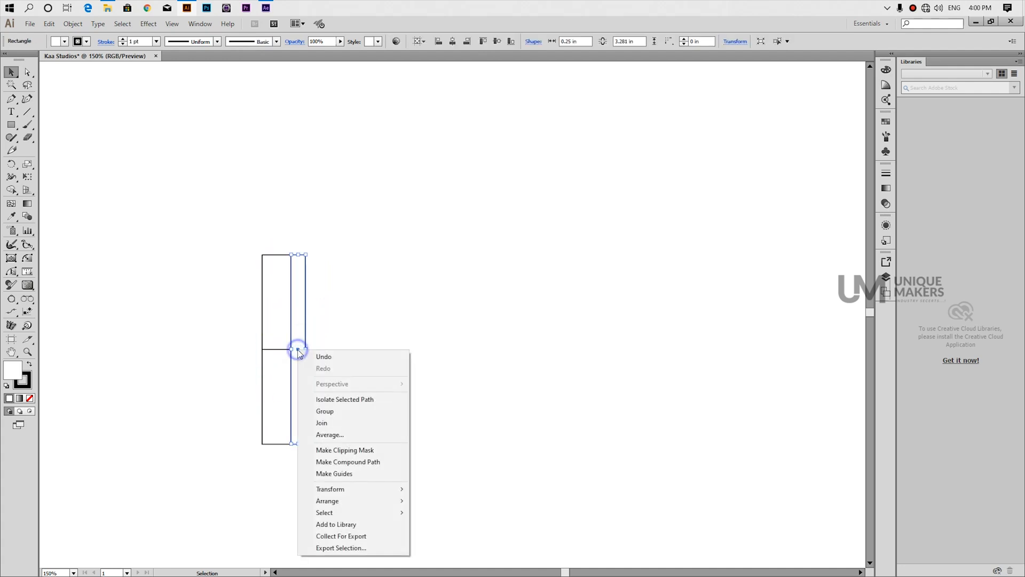
pyautogui.moveTo(347, 488)
pyautogui.click(436, 423)
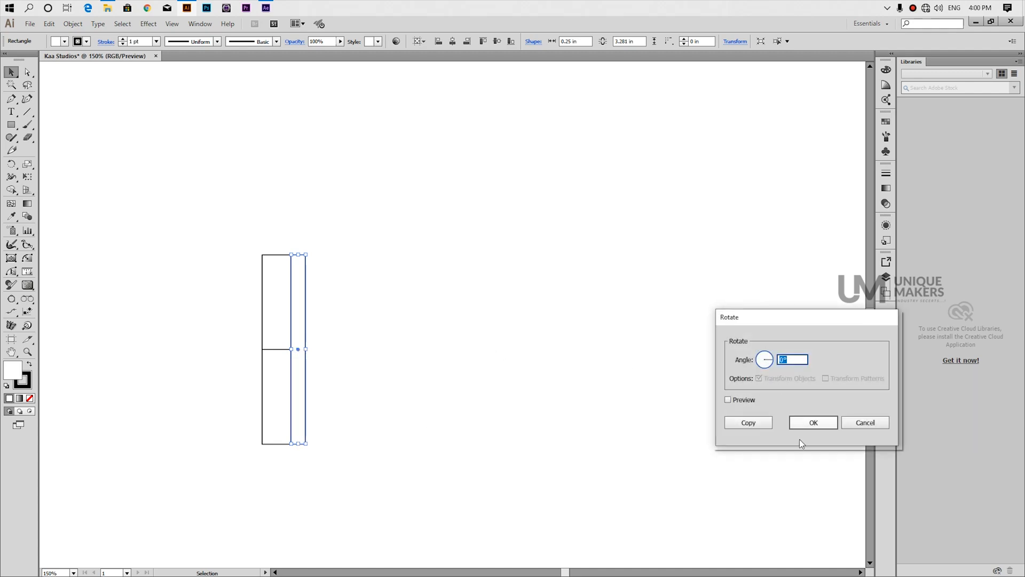
pyautogui.click(727, 400)
pyautogui.click(742, 423)
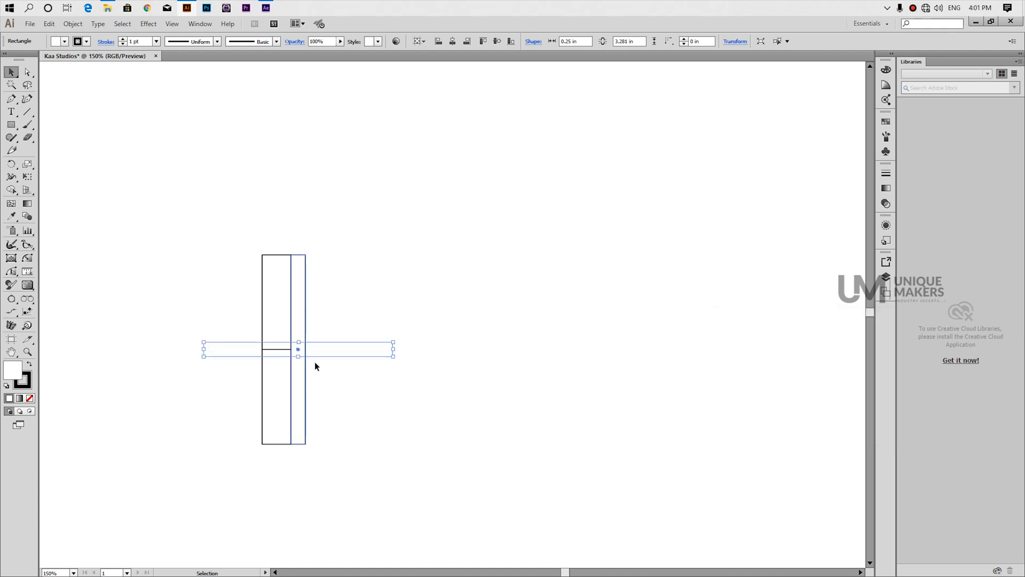
pyautogui.moveTo(299, 347); pyautogui.dragTo(355, 344)
# Set the fill of all the rectangles to None.
pyautogui.moveTo(240, 218); pyautogui.dragTo(590, 526)
pyautogui.click(65, 42)
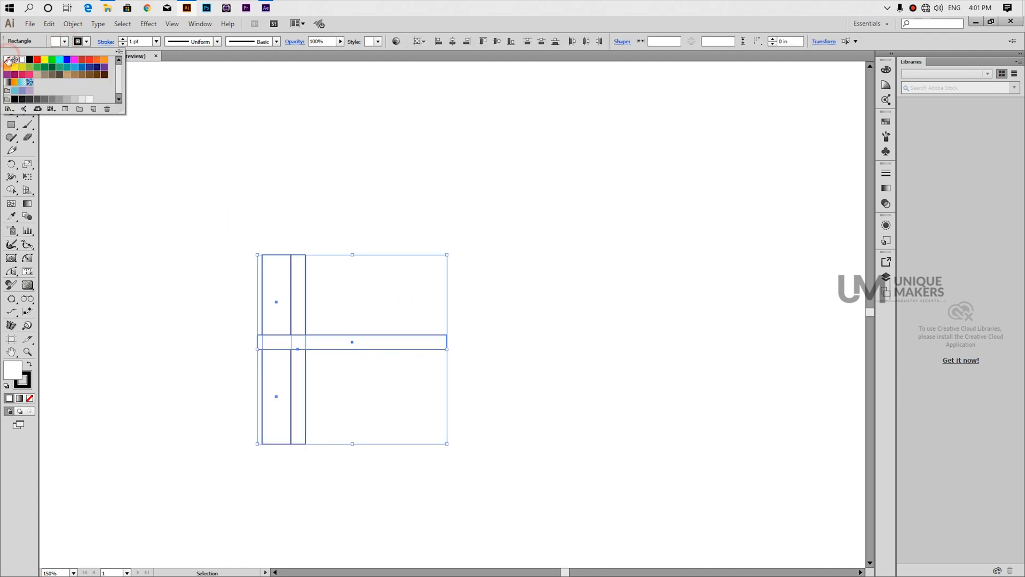
pyautogui.click(8, 60)
pyautogui.click(382, 121)
pyautogui.click(606, 326)
# Align the horizontal spacer flush with the left edge of the bars and seat the upper bar on top of it.
pyautogui.moveTo(348, 342); pyautogui.dragTo(361, 342)
pyautogui.click(281, 294)
pyautogui.click(275, 257)
pyautogui.moveTo(275, 298); pyautogui.dragTo(489, 252)
pyautogui.moveTo(344, 337); pyautogui.dragTo(358, 344)
pyautogui.click(406, 330)
pyautogui.click(450, 343)
pyautogui.moveTo(491, 257); pyautogui.dragTo(276, 289)
pyautogui.click(409, 275)
# Extend the vertical spacer upward to line up with the upper bar's top edge.
pyautogui.click(305, 254)
pyautogui.moveTo(298, 255); pyautogui.dragTo(298, 240)
pyautogui.click(354, 247)
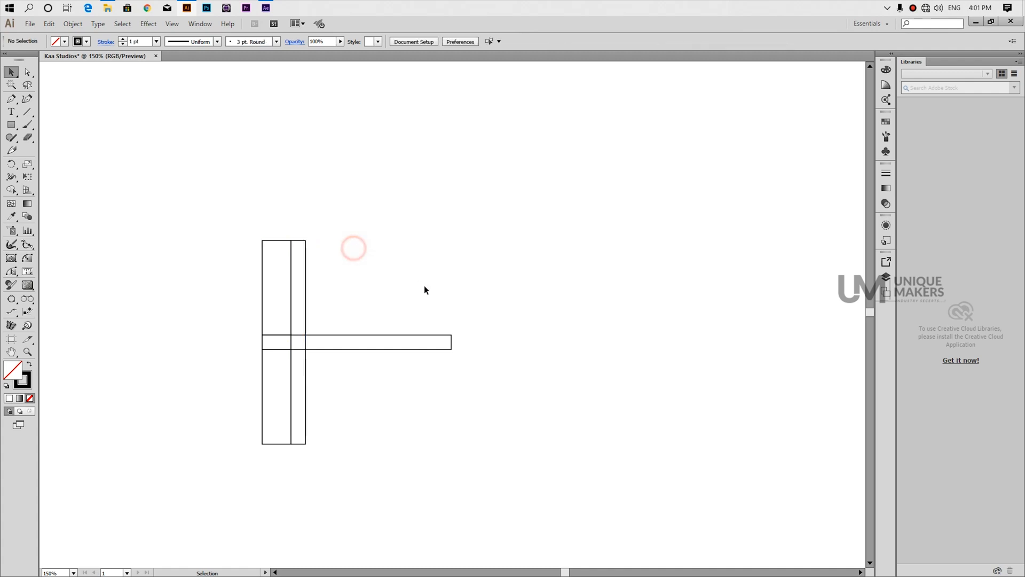
# Add a horizontal rotated copy of the upper bar, flush with the top-left corner and as long as the horizontal spacer.
pyautogui.click(274, 240)
pyautogui.rightClick(277, 286)
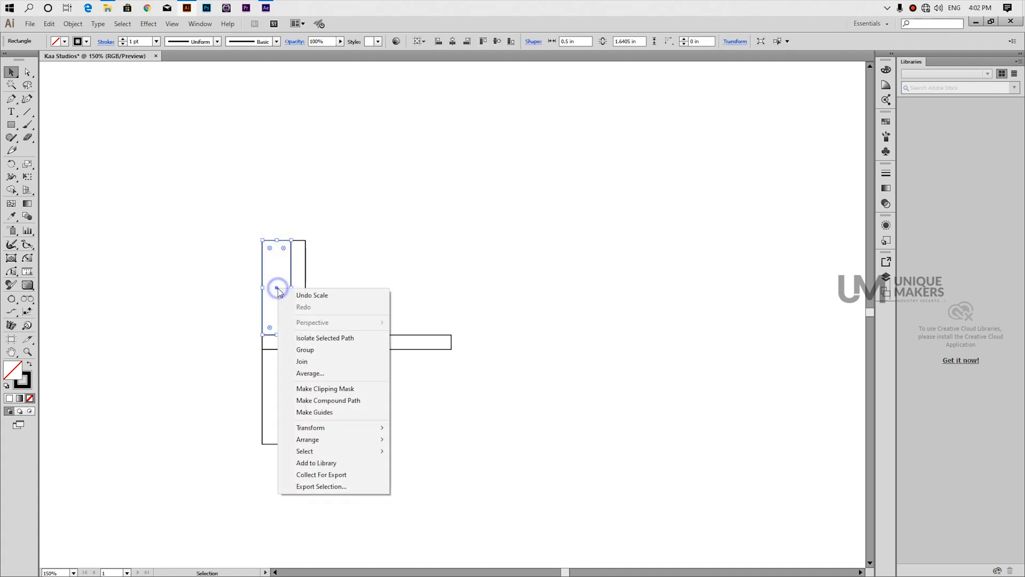
pyautogui.moveTo(323, 438)
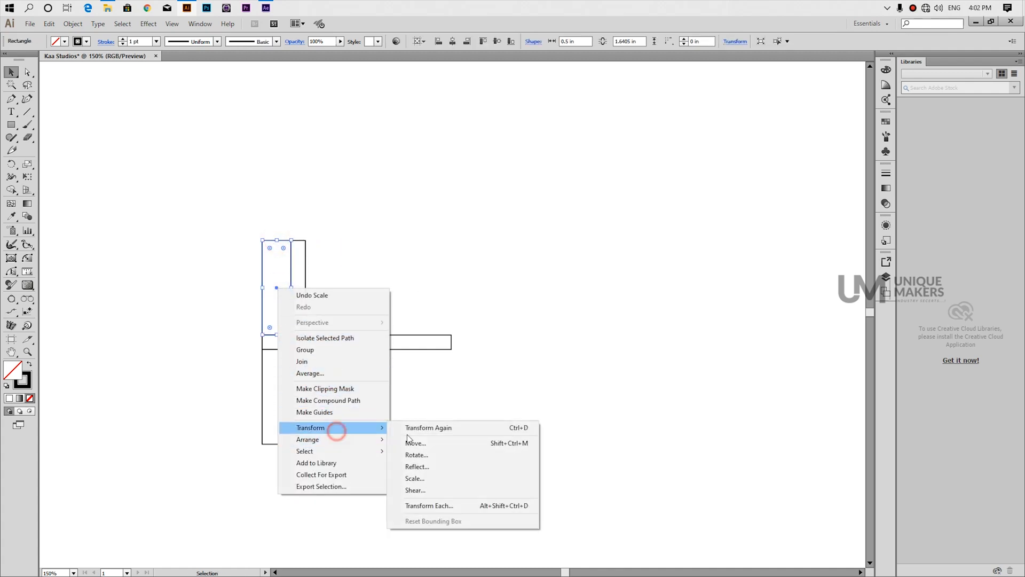
pyautogui.click(408, 452)
pyautogui.click(749, 423)
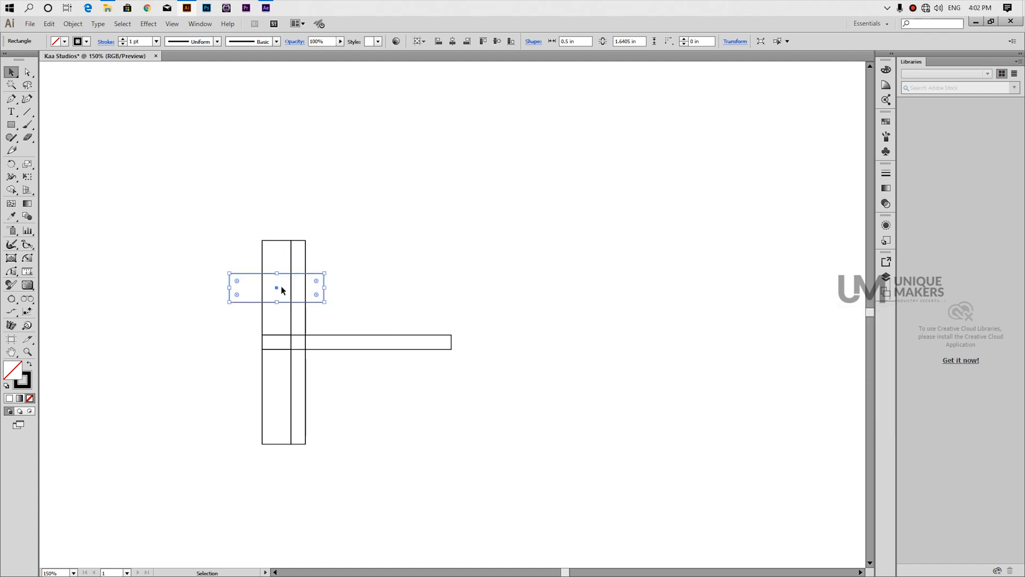
pyautogui.moveTo(287, 285); pyautogui.dragTo(453, 264)
pyautogui.click(501, 287)
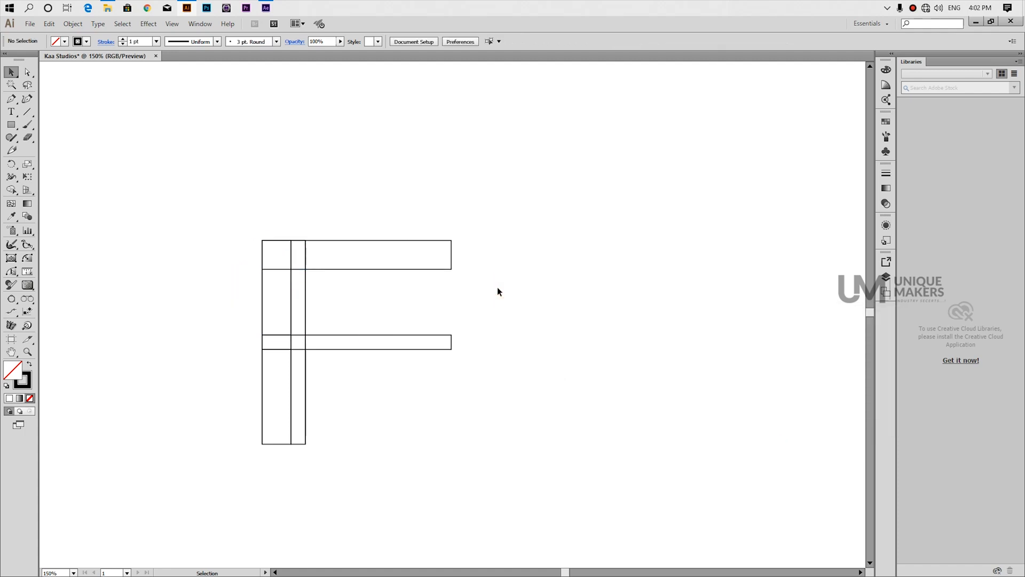
pyautogui.click(278, 445)
pyautogui.moveTo(276, 445); pyautogui.dragTo(273, 540)
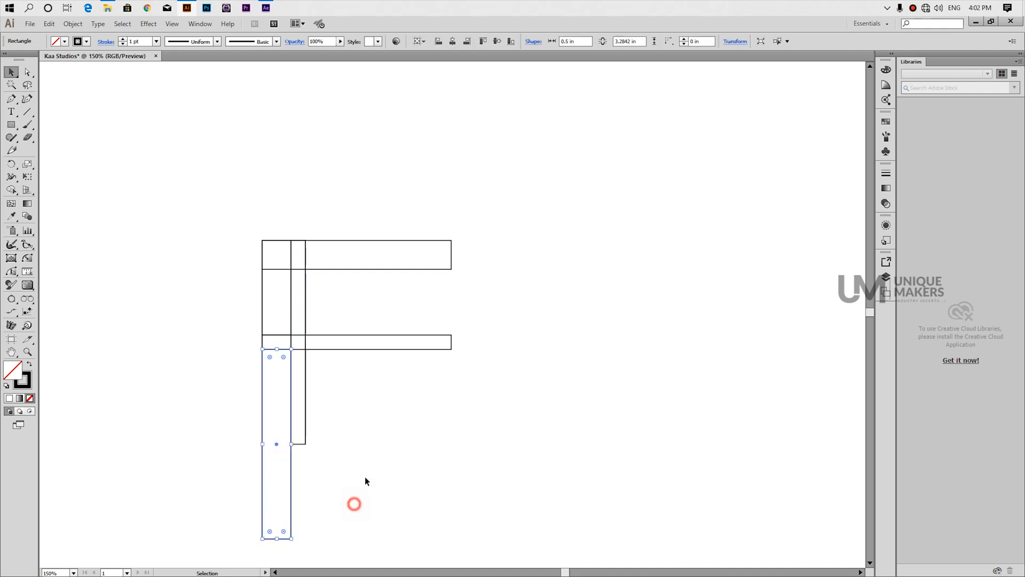
pyautogui.click(354, 506)
pyautogui.scroll(-3, 402, 433)
pyautogui.hotkey('ctrl', 'z')
pyautogui.click(415, 369)
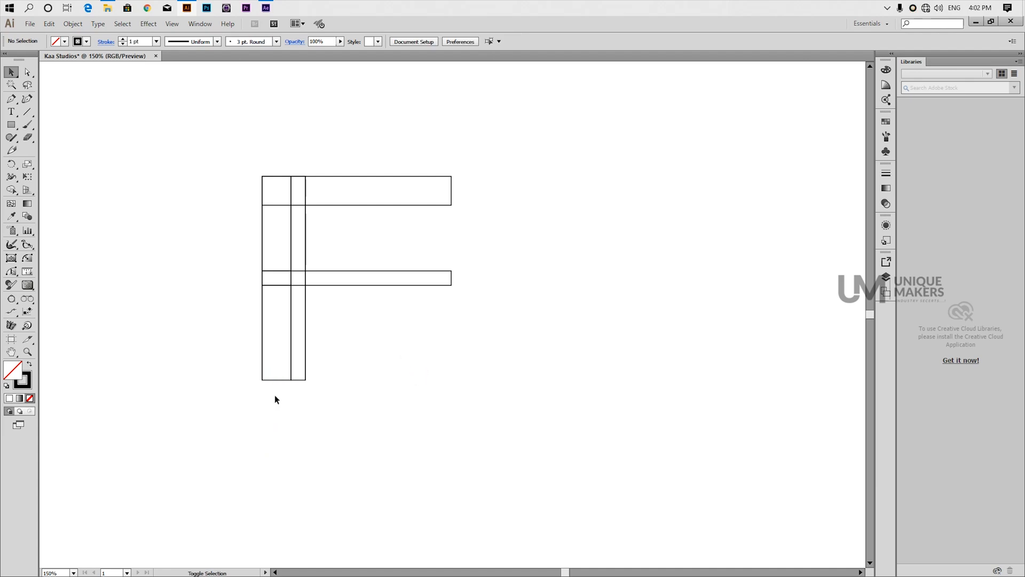
# Move the horizontal spacer up by its own thickness and fit the upper left bar's lower end to it.
pyautogui.click(331, 279)
pyautogui.moveTo(357, 283); pyautogui.dragTo(356, 269)
pyautogui.click(264, 240)
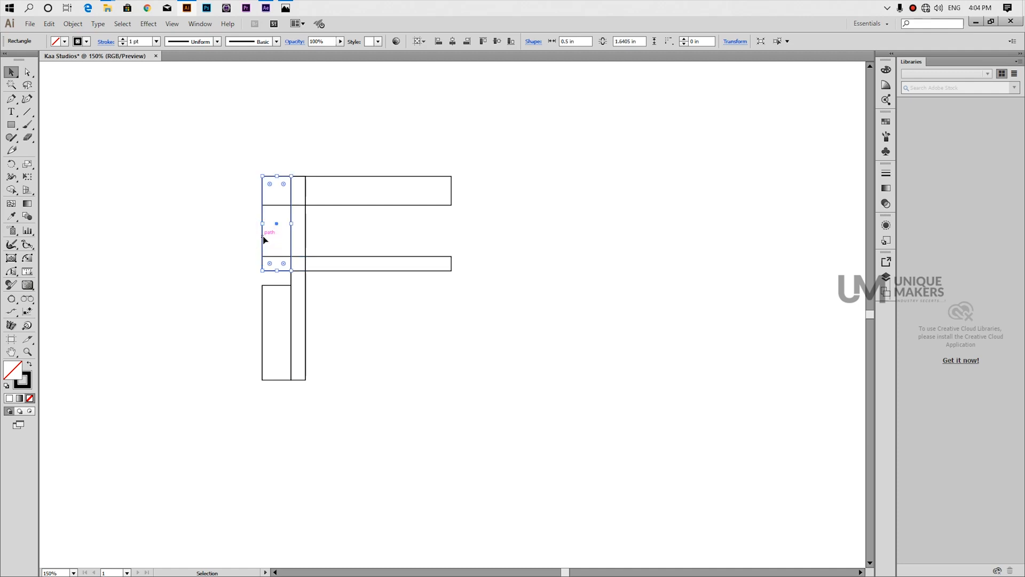
pyautogui.click(359, 295)
# Copy the top horizontal bar downward, shorten the copy to 1.5185 in, and seat it directly beneath the horizontal spacer.
pyautogui.click(357, 191)
pyautogui.moveTo(357, 194); pyautogui.dragTo(357, 300)
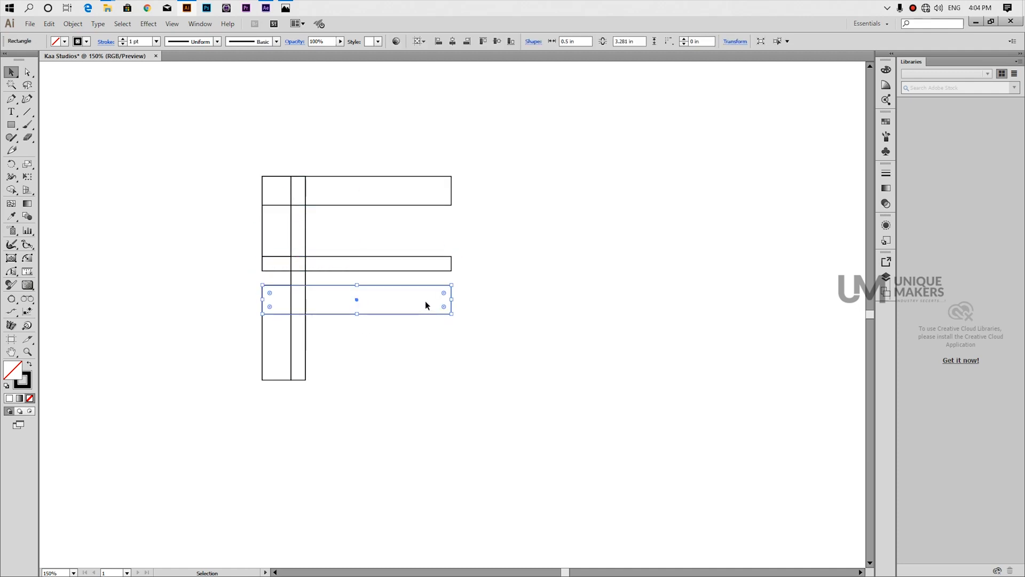
pyautogui.moveTo(452, 301); pyautogui.dragTo(349, 301)
pyautogui.click(309, 380)
pyautogui.click(312, 297)
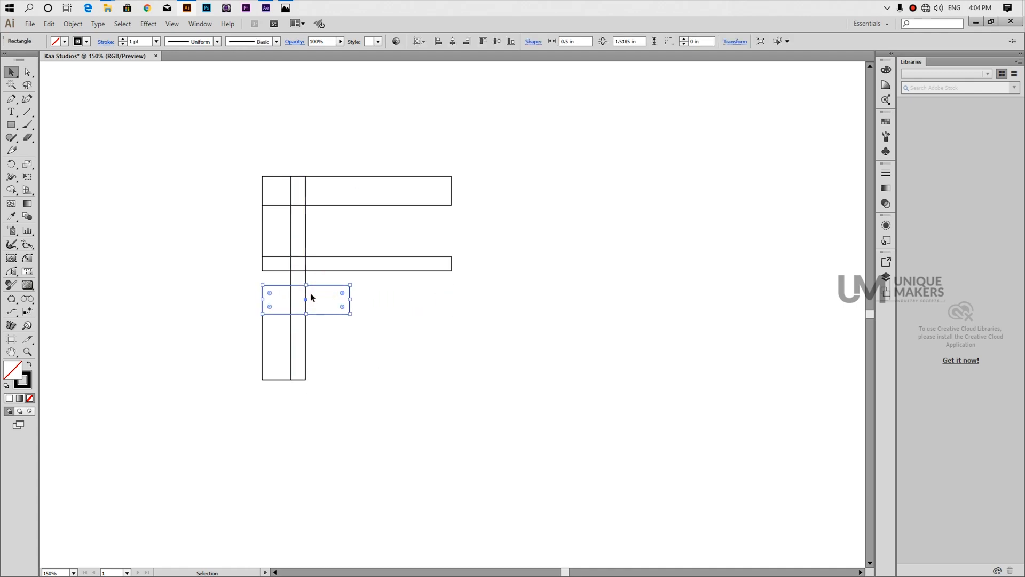
pyautogui.moveTo(305, 299); pyautogui.dragTo(277, 270)
pyautogui.click(337, 379)
# Extend the lower left bar downward and lengthen the top horizontal bar to the right.
pyautogui.click(277, 380)
pyautogui.moveTo(277, 380); pyautogui.dragTo(282, 432)
pyautogui.click(342, 429)
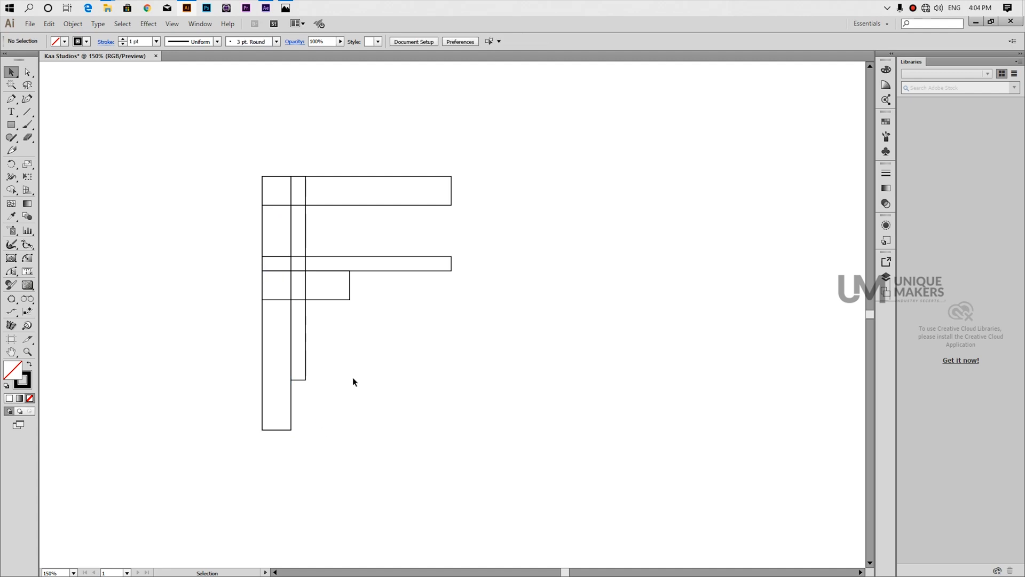
pyautogui.click(452, 190)
pyautogui.moveTo(452, 190); pyautogui.dragTo(497, 191)
pyautogui.click(476, 291)
# Copy the lower left bar to the centre of the design and place a copy of the horizontal spacer beneath the top bar.
pyautogui.click(263, 327)
pyautogui.moveTo(281, 359); pyautogui.dragTo(382, 303)
pyautogui.click(425, 270)
pyautogui.moveTo(355, 262); pyautogui.dragTo(384, 213)
pyautogui.click(396, 299)
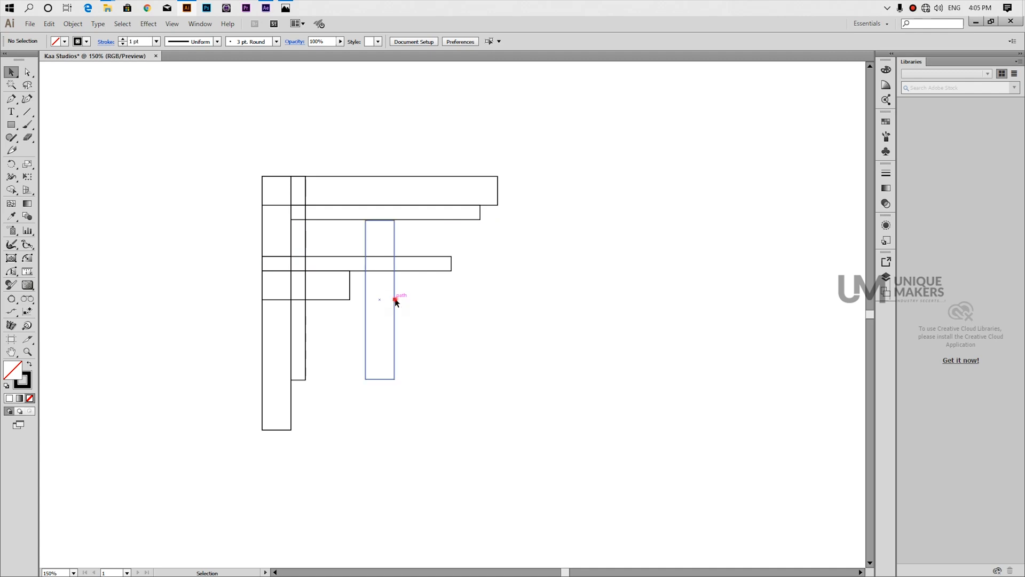
pyautogui.click(431, 316)
# Place copies of the vertical spacer along both sides of the central vertical bar, starting at the top bar's lower edge.
pyautogui.moveTo(297, 278); pyautogui.dragTo(393, 306)
pyautogui.click(419, 306)
pyautogui.click(380, 300)
pyautogui.click(442, 308)
# Copy the short middle bar to the right of the central bar's spacer and trim the top bar's right end to match.
pyautogui.click(334, 297)
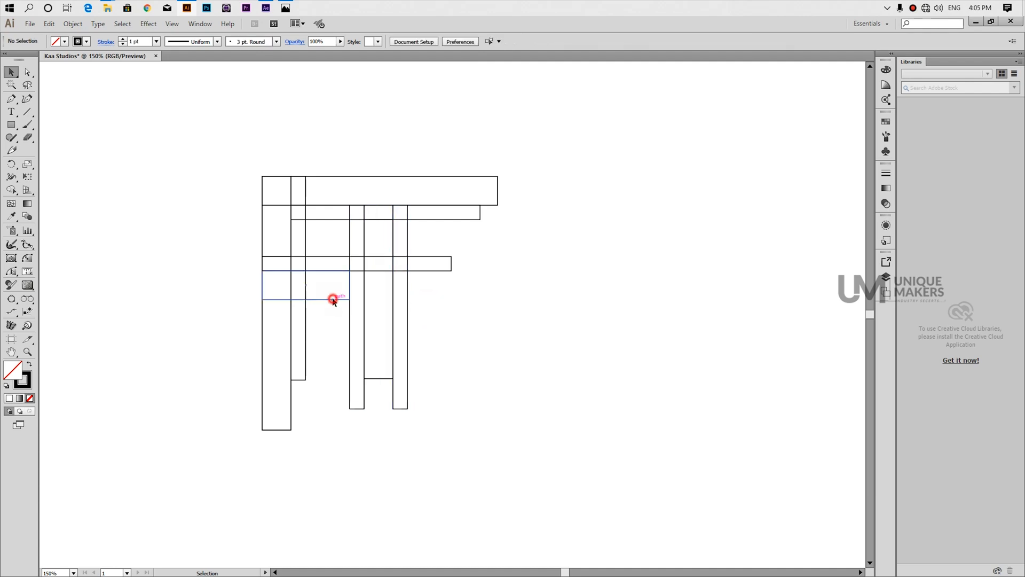
pyautogui.moveTo(307, 284); pyautogui.dragTo(451, 289)
pyautogui.click(498, 196)
pyautogui.moveTo(497, 191); pyautogui.dragTo(495, 191)
pyautogui.click(555, 333)
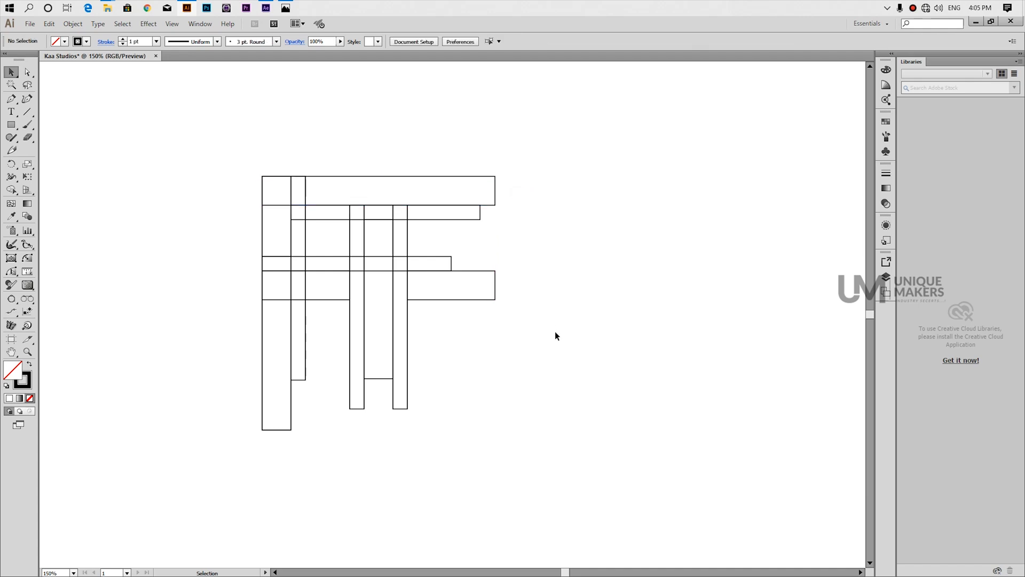
# Reflect a copy of the top bar and upper left bar across the horizontal axis and place it low beside the vertical spacer.
pyautogui.click(264, 178)
pyautogui.rightClick(341, 190)
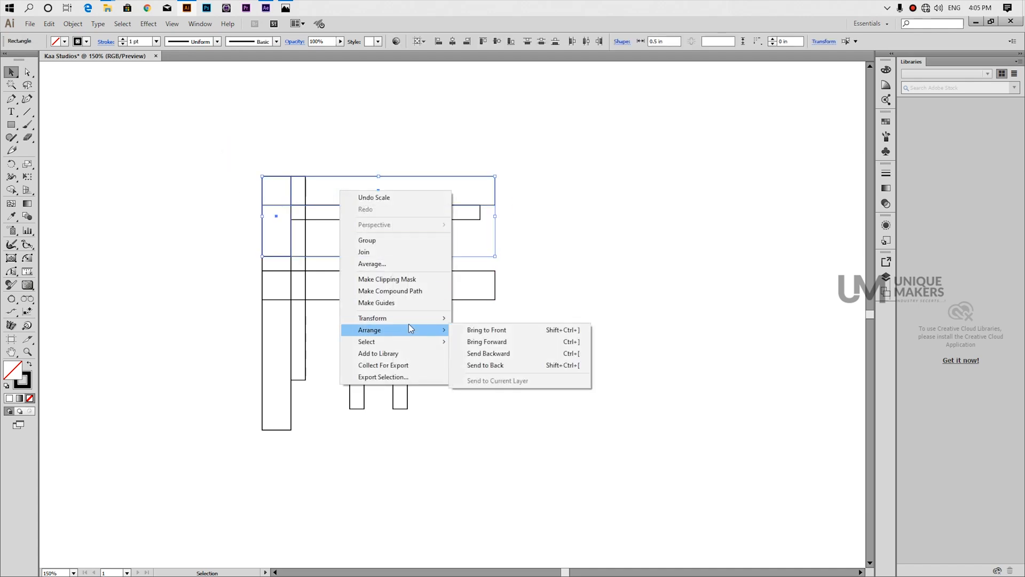
pyautogui.moveTo(406, 318)
pyautogui.click(479, 356)
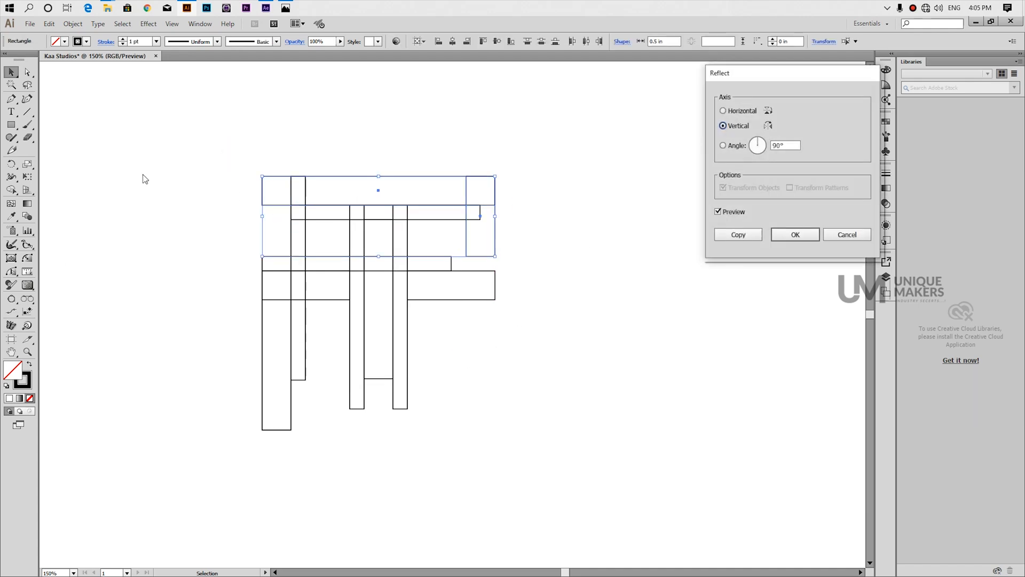
pyautogui.click(738, 112)
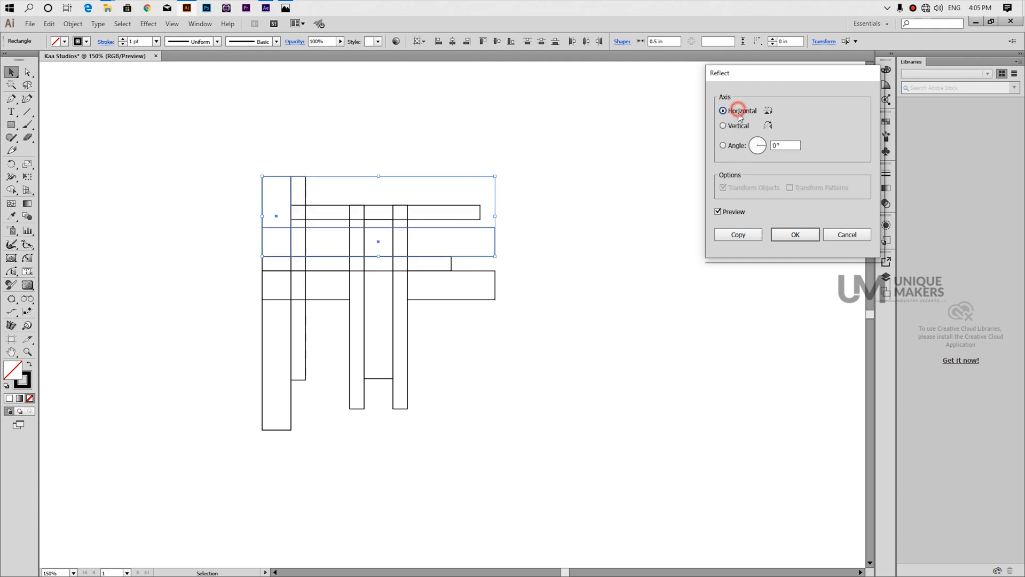
pyautogui.click(747, 235)
pyautogui.moveTo(380, 244); pyautogui.dragTo(422, 412)
pyautogui.click(610, 341)
# Move the reflected short vertical bar to the right side, in line with the right ends of the upper bars.
pyautogui.click(330, 346)
pyautogui.moveTo(319, 386); pyautogui.dragTo(480, 386)
pyautogui.click(543, 390)
# Extend the left vertical spacer to the bottom bar's lower edge and trim the bottom bar flush with the short right bar.
pyautogui.moveTo(299, 380); pyautogui.dragTo(299, 427)
pyautogui.click(371, 426)
pyautogui.moveTo(541, 413); pyautogui.dragTo(495, 410)
pyautogui.click(513, 412)
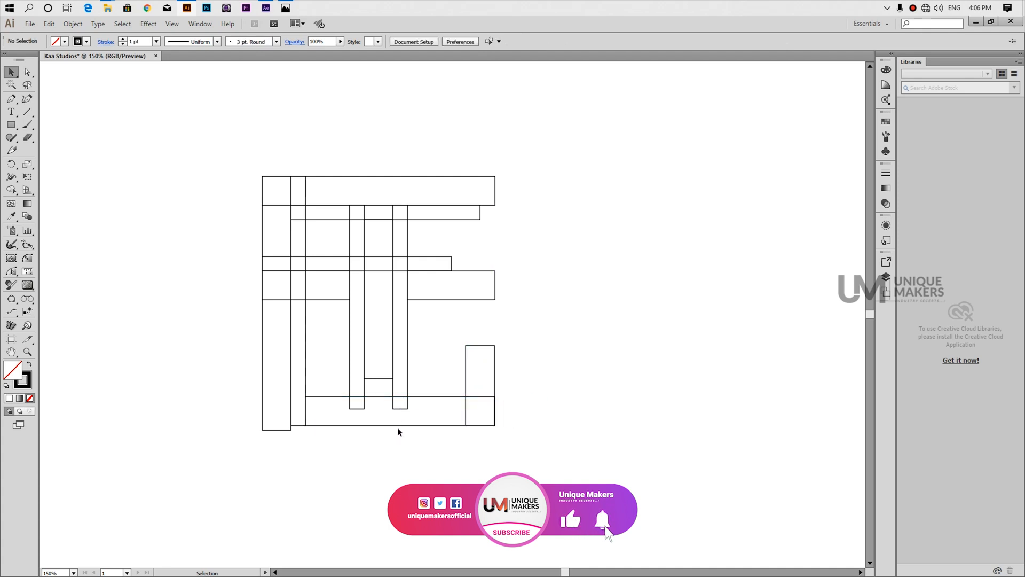
# Shorten the central vertical bar by raising its lower end.
pyautogui.click(382, 379)
pyautogui.moveTo(382, 380); pyautogui.dragTo(383, 351)
pyautogui.moveTo(451, 345); pyautogui.dragTo(481, 356)
pyautogui.click(543, 365)
pyautogui.hotkey('ctrl', 'z')
pyautogui.click(584, 369)
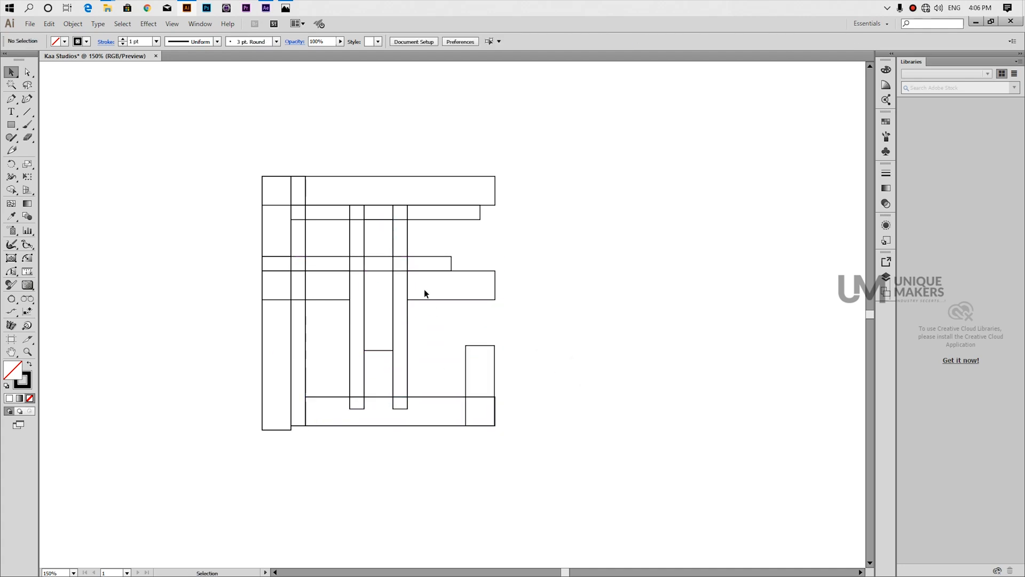
# Place horizontal spacer copies beneath the central bar and the right middle bar, and move the two bottom-right bars up to fit against them.
pyautogui.click(332, 258)
pyautogui.moveTo(355, 266); pyautogui.dragTo(387, 360)
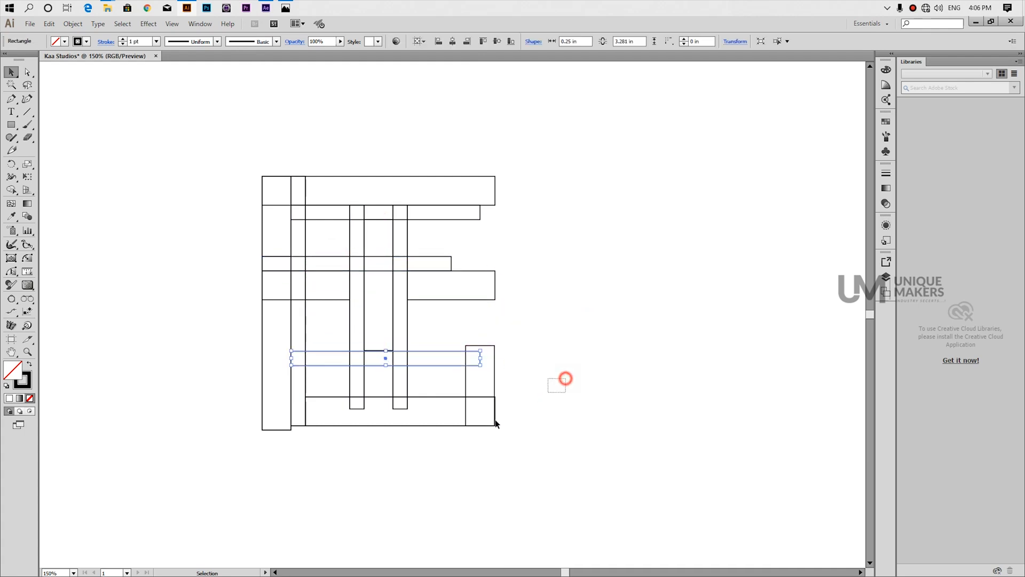
pyautogui.moveTo(563, 380); pyautogui.dragTo(490, 433)
pyautogui.moveTo(401, 412); pyautogui.dragTo(402, 309)
pyautogui.click(559, 368)
pyautogui.click(517, 334)
pyautogui.moveTo(518, 347); pyautogui.dragTo(404, 385)
pyautogui.press('Down')
pyautogui.hotkey('ctrl', 'z')
pyautogui.click(530, 367)
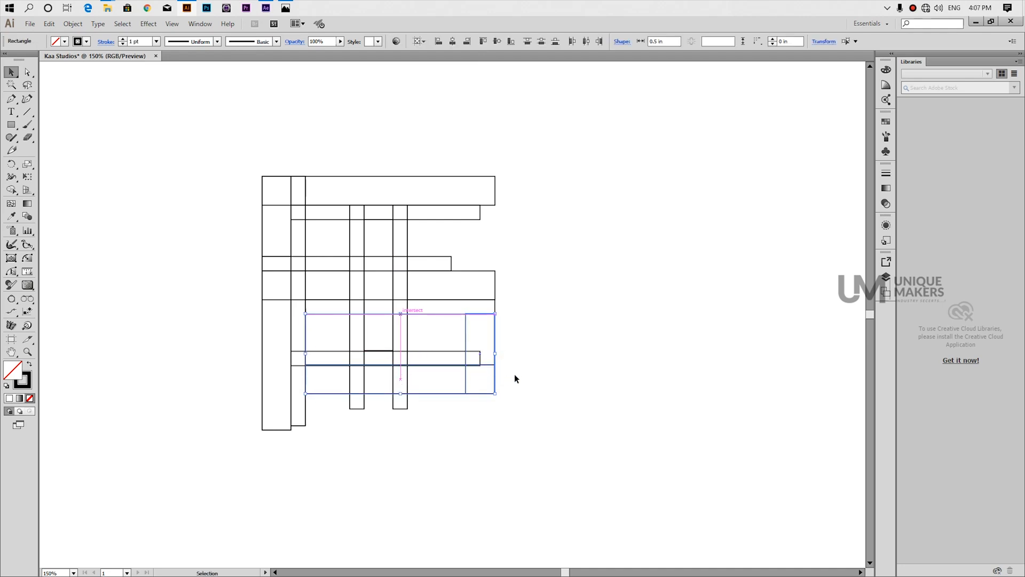
pyautogui.click(533, 409)
# Fine-adjust the ends of the short right vertical bar so its upper end meets the spacer above it.
pyautogui.click(494, 338)
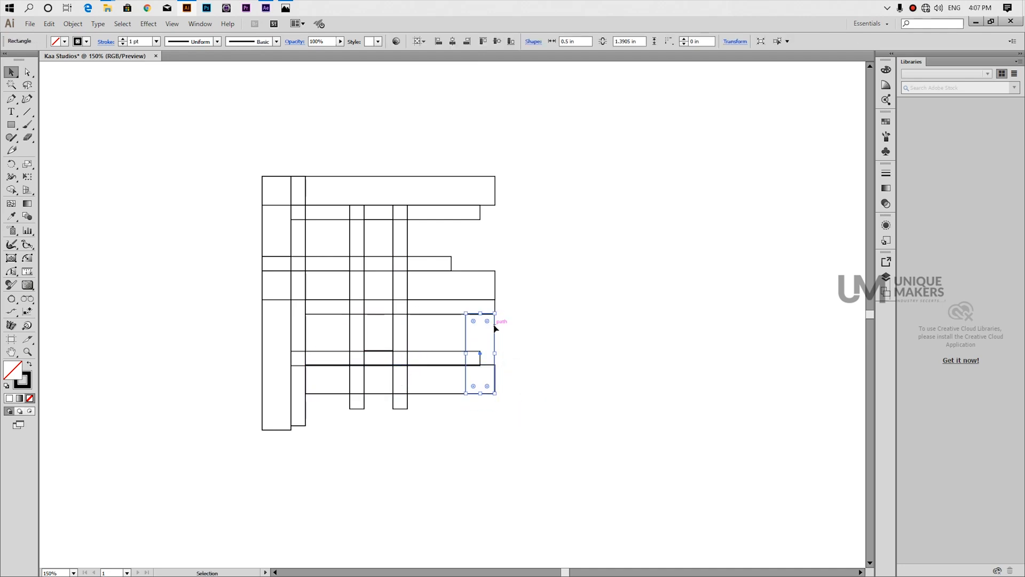
pyautogui.hotkey('ctrl', '+')
pyautogui.hotkey('ctrl', '+')
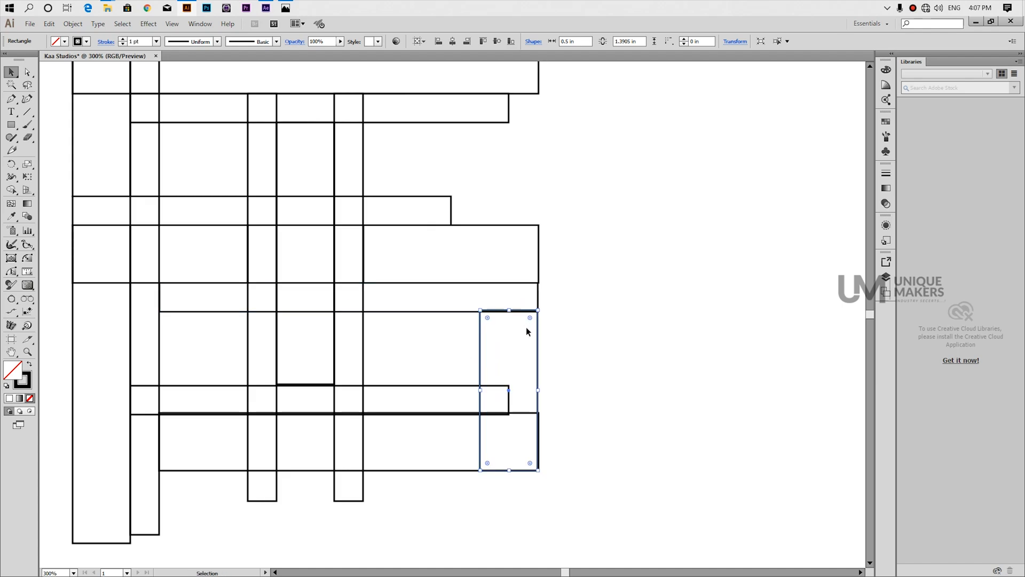
pyautogui.moveTo(510, 389); pyautogui.dragTo(510, 390)
pyautogui.moveTo(510, 472); pyautogui.dragTo(511, 475)
pyautogui.moveTo(512, 311); pyautogui.dragTo(512, 313)
# Fine-adjust the bottom bar's upper and lower edges to meet the spacer, and match the short right bar's lower end to it.
pyautogui.click(518, 415)
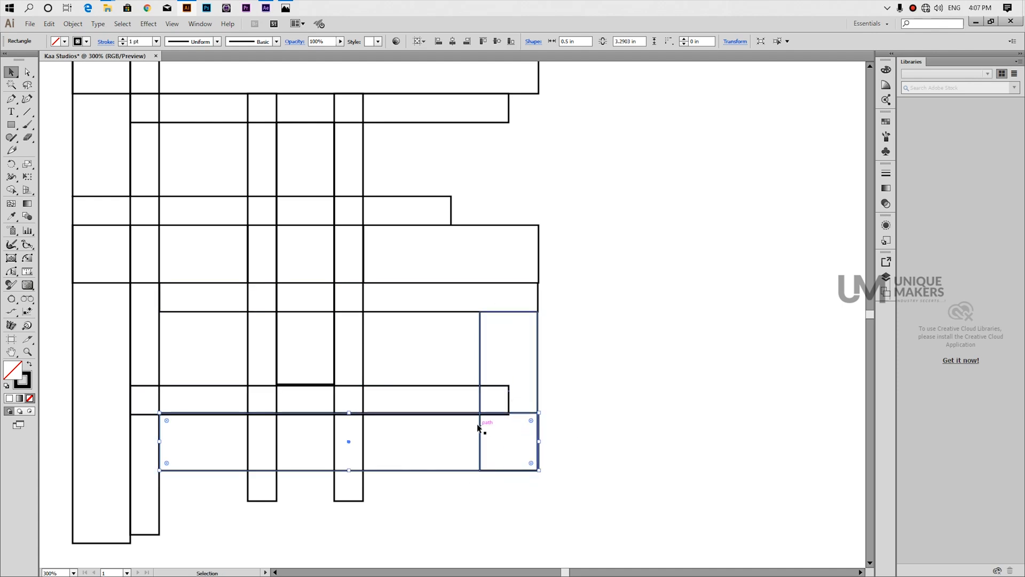
pyautogui.moveTo(349, 414); pyautogui.dragTo(349, 414)
pyautogui.moveTo(350, 471); pyautogui.dragTo(350, 473)
pyautogui.click(482, 466)
pyautogui.moveTo(509, 470); pyautogui.dragTo(510, 473)
# Adjust the bottom bar's ends so it spans exactly from the left vertical spacer to the short bar's right edge.
pyautogui.click(318, 385)
pyautogui.click(620, 394)
pyautogui.click(524, 414)
pyautogui.press('Left')
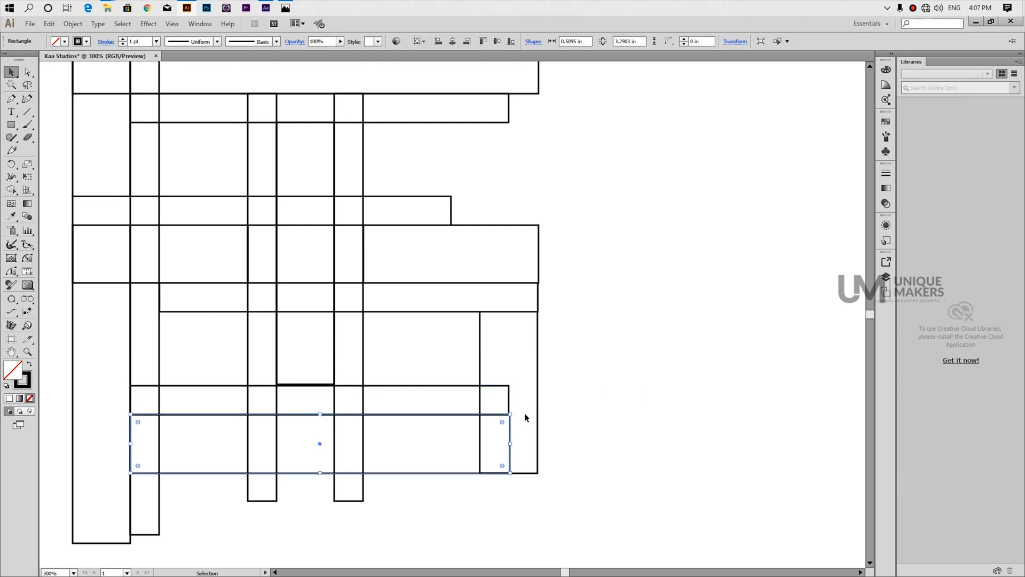
pyautogui.moveTo(512, 444); pyautogui.dragTo(538, 445)
pyautogui.moveTo(131, 443); pyautogui.dragTo(160, 443)
pyautogui.click(698, 453)
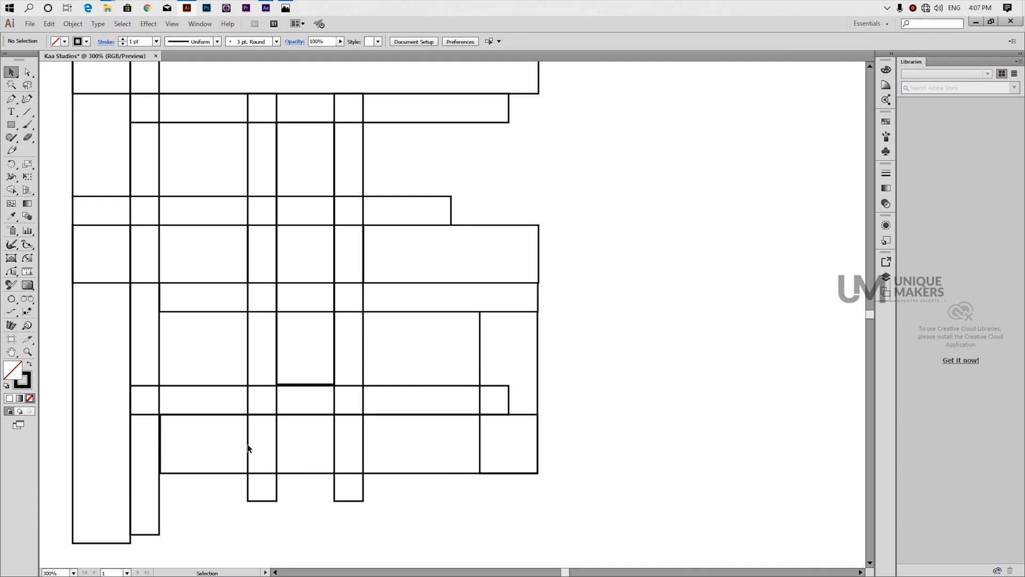
pyautogui.click(209, 475)
pyautogui.moveTo(161, 444); pyautogui.dragTo(159, 444)
pyautogui.click(582, 446)
# Delete all the narrow horizontal and vertical spacer rectangles between the thick bars.
pyautogui.hotkey('ctrl', '-')
pyautogui.hotkey('ctrl', '-')
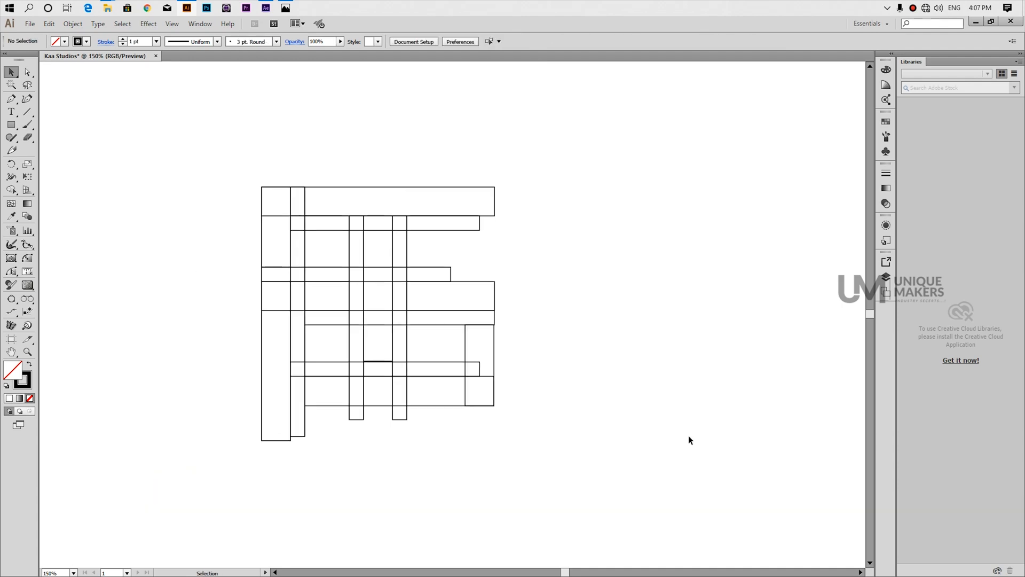
pyautogui.click(464, 231)
pyautogui.press('Delete')
pyautogui.click(408, 246)
pyautogui.press('Delete')
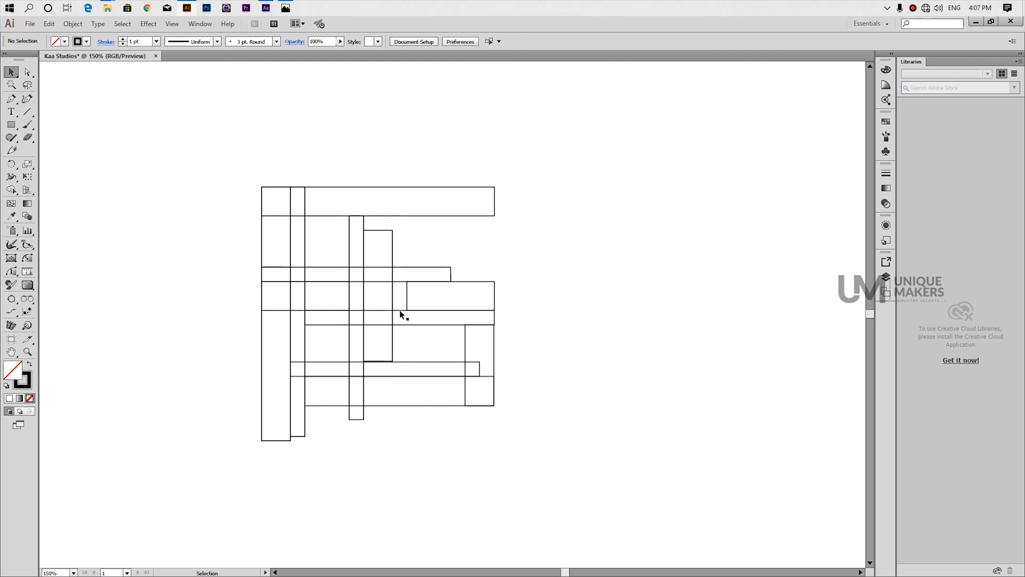
pyautogui.click(409, 266)
pyautogui.press('Delete')
pyautogui.click(407, 361)
pyautogui.press('Delete')
pyautogui.click(304, 263)
pyautogui.press('Delete')
pyautogui.click(349, 259)
pyautogui.press('Delete')
# Merge the overlapping bars with the Shape Builder into three L-shaped pieces: top, lower-left and bottom-right.
pyautogui.scroll(-1, 550, 293)
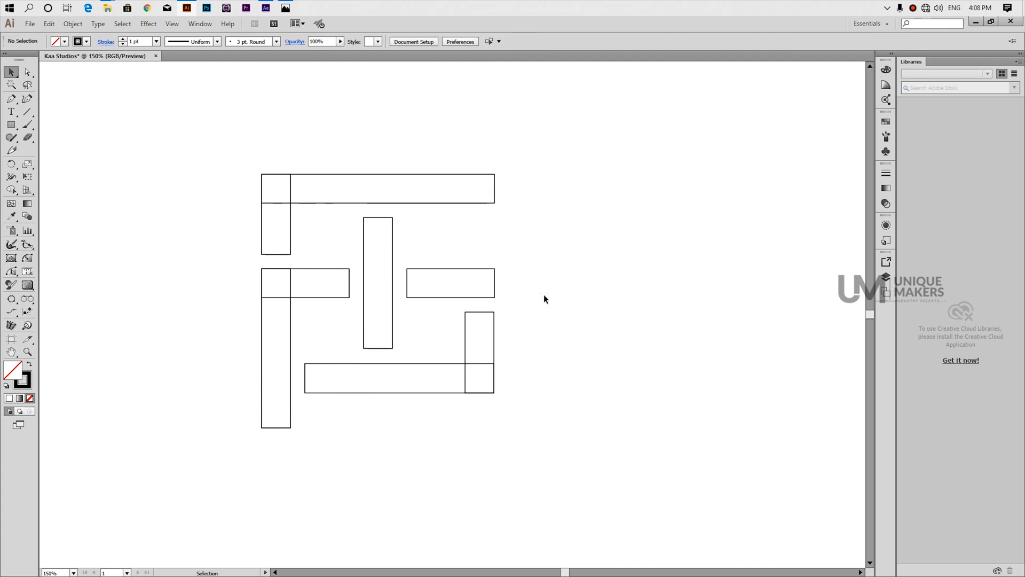
pyautogui.moveTo(193, 146); pyautogui.dragTo(624, 468)
pyautogui.scroll(1, 624, 454)
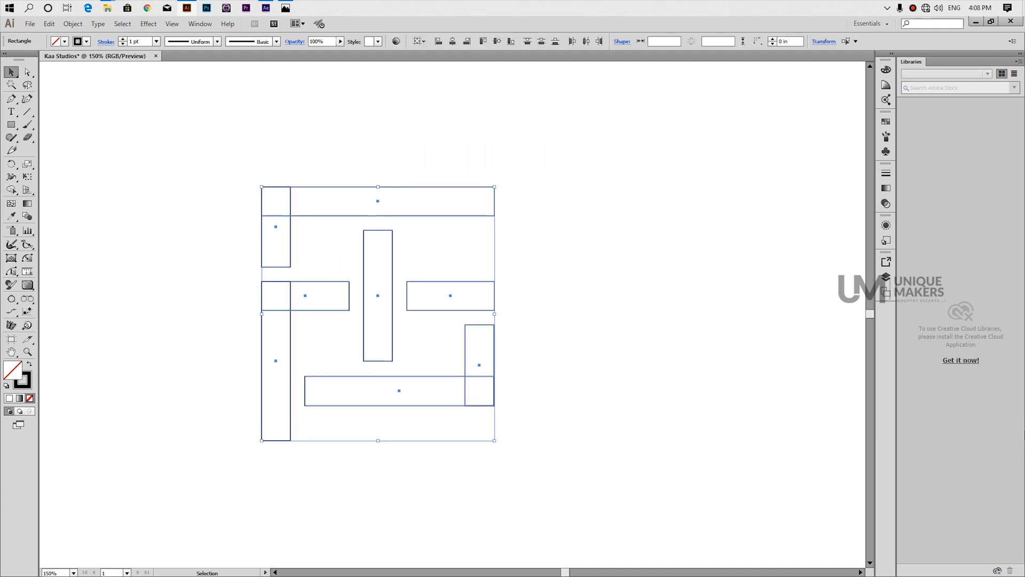
pyautogui.click(10, 191)
pyautogui.moveTo(278, 362)
pyautogui.mouseDown()
pyautogui.moveTo(278, 314)
pyautogui.moveTo(321, 296)
pyautogui.mouseUp()
pyautogui.moveTo(478, 345)
pyautogui.mouseDown()
pyautogui.moveTo(478, 361)
pyautogui.moveTo(351, 359)
pyautogui.mouseUp()
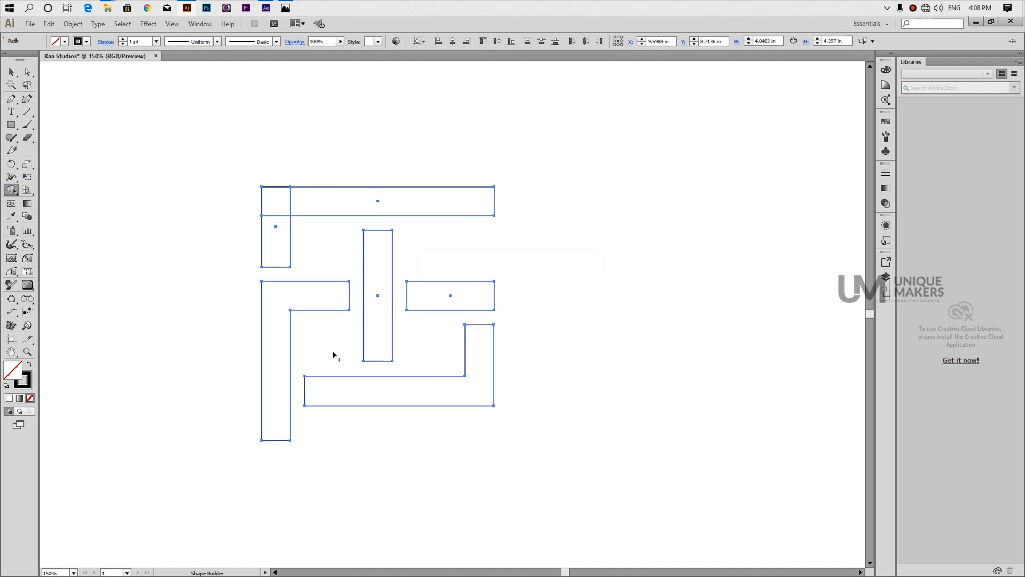
pyautogui.moveTo(270, 248); pyautogui.dragTo(353, 201)
pyautogui.click(11, 72)
pyautogui.click(668, 285)
pyautogui.press('n')
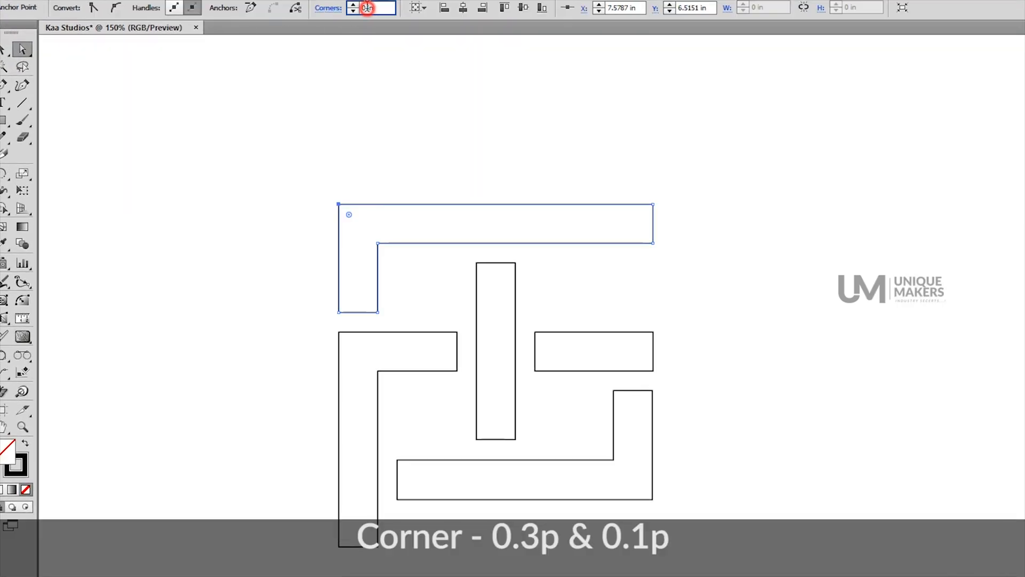
# Round the outer corners of the three L-shaped pieces with a 0.3 in corner radius.
pyautogui.write('0.3')
pyautogui.press('Return')
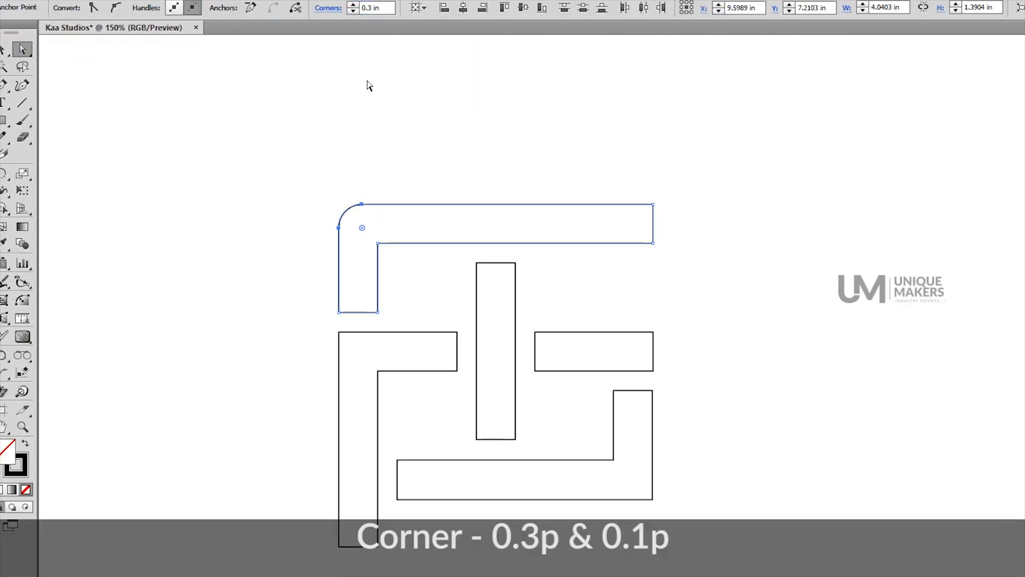
pyautogui.click(339, 332)
pyautogui.keyDown('shift'); pyautogui.click(652, 499); pyautogui.keyUp('shift')
pyautogui.write('0.3')
pyautogui.press('Return')
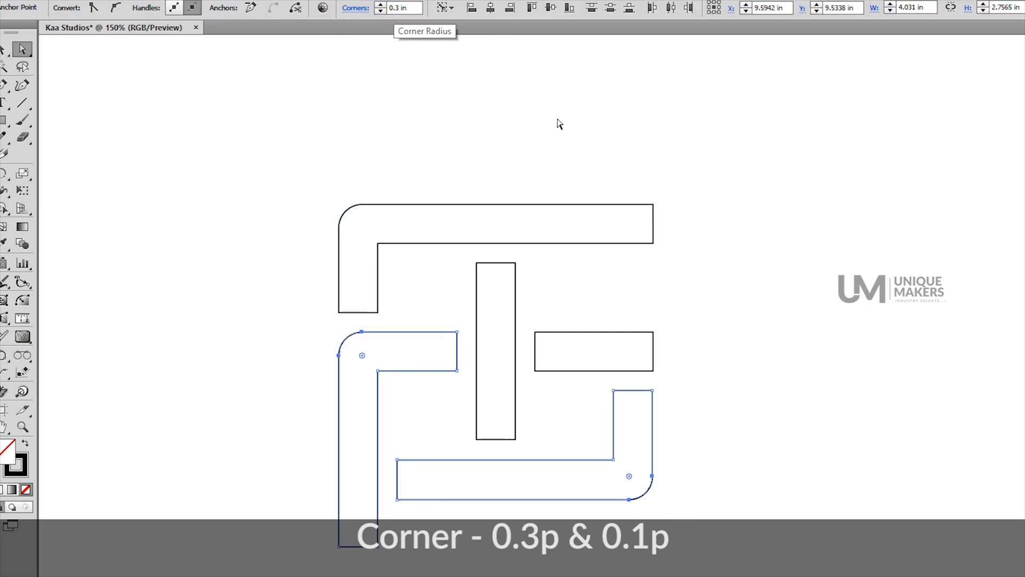
pyautogui.click(785, 279)
# Round the inner corners of all three L-shaped pieces with a 0.1 in radius.
pyautogui.click(378, 244)
pyautogui.keyDown('shift'); pyautogui.click(378, 370); pyautogui.keyUp('shift')
pyautogui.keyDown('shift'); pyautogui.click(614, 460); pyautogui.keyUp('shift')
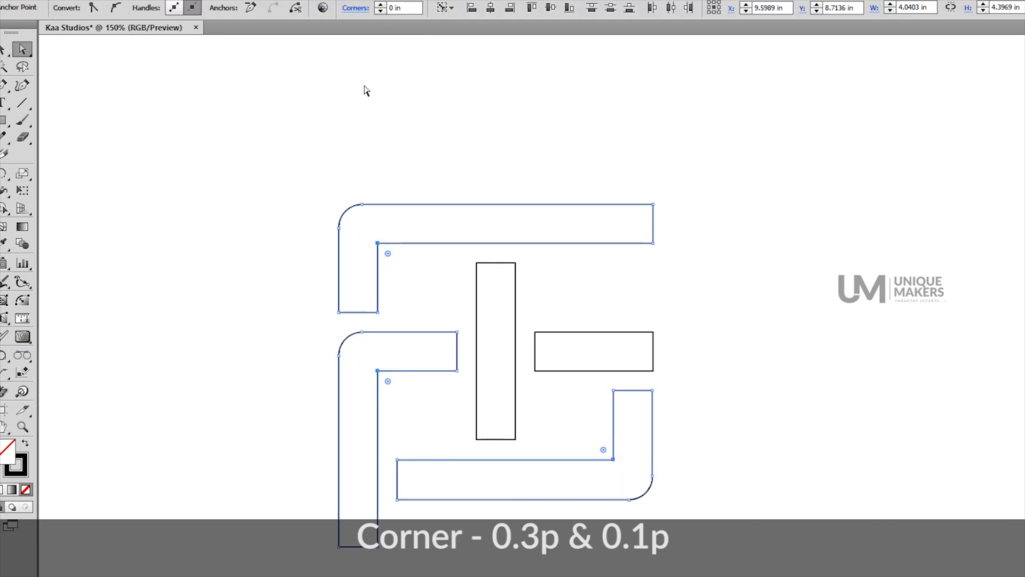
pyautogui.doubleClick(394, 9)
pyautogui.write('0.1')
pyautogui.press('Return')
pyautogui.click(849, 243)
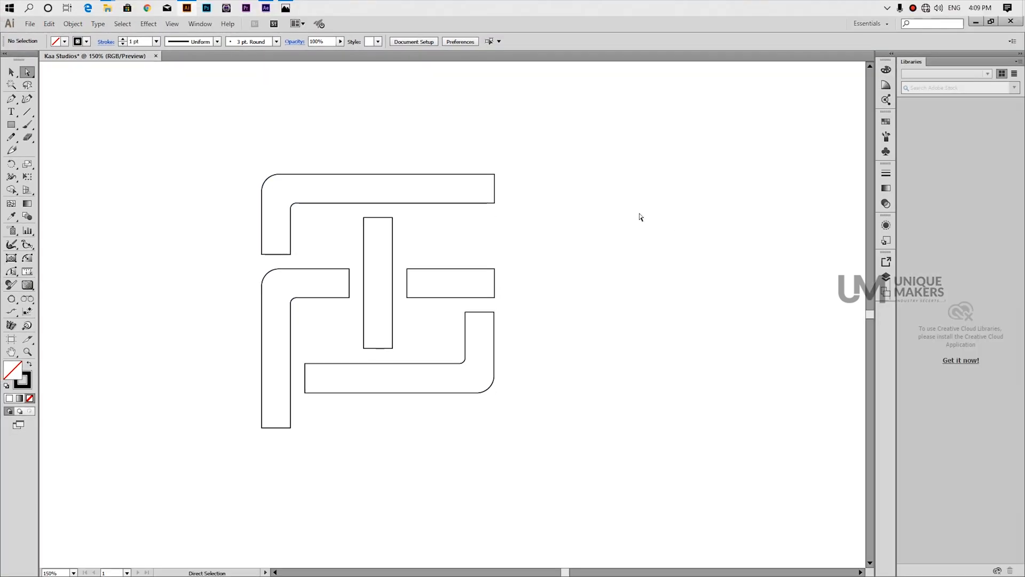
# Show the two-point perspective grid, reduce its vertical height and narrow the extent of its right plane.
pyautogui.hotkey('ctrl', '0')
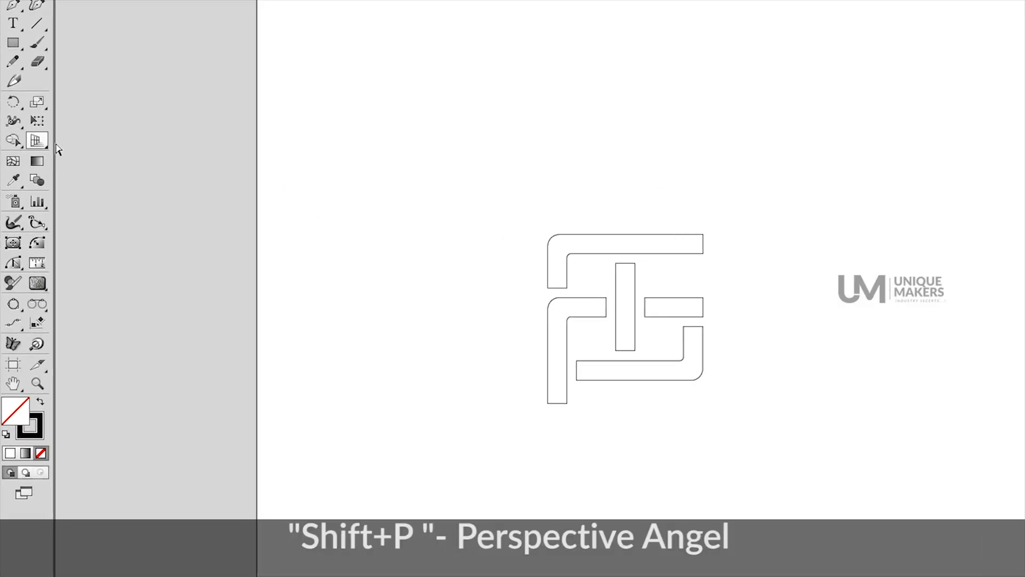
pyautogui.click(37, 140)
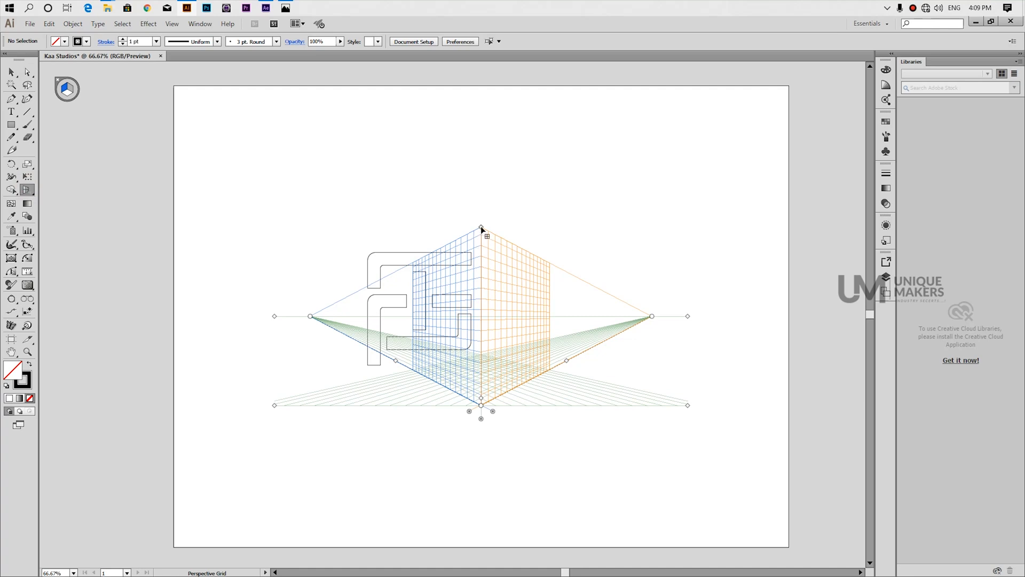
pyautogui.moveTo(482, 227); pyautogui.dragTo(496, 364)
pyautogui.scroll(-1, 554, 345)
pyautogui.moveTo(593, 321); pyautogui.dragTo(512, 365)
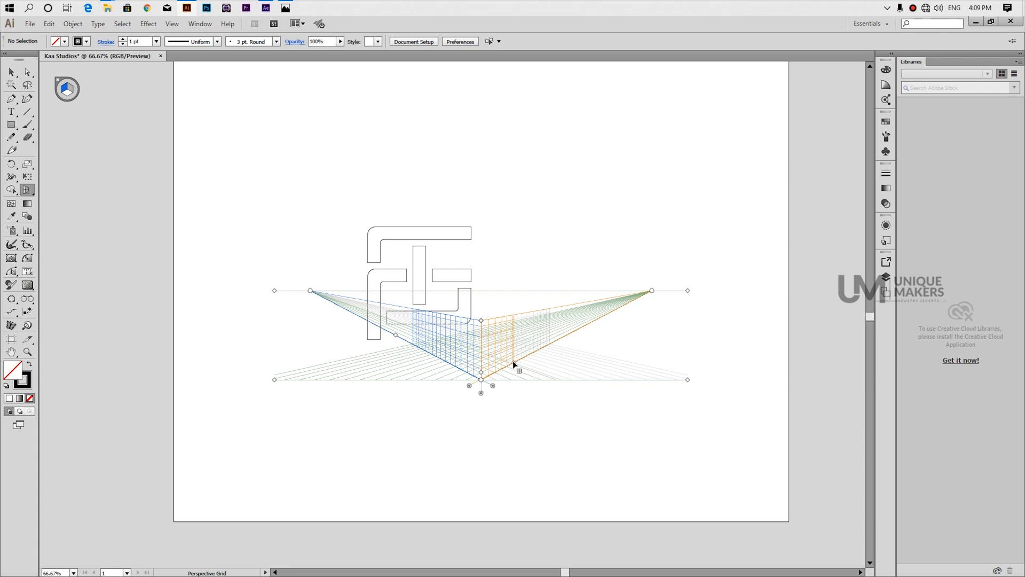
pyautogui.hotkey('ctrl', '+')
pyautogui.hotkey('ctrl', '+')
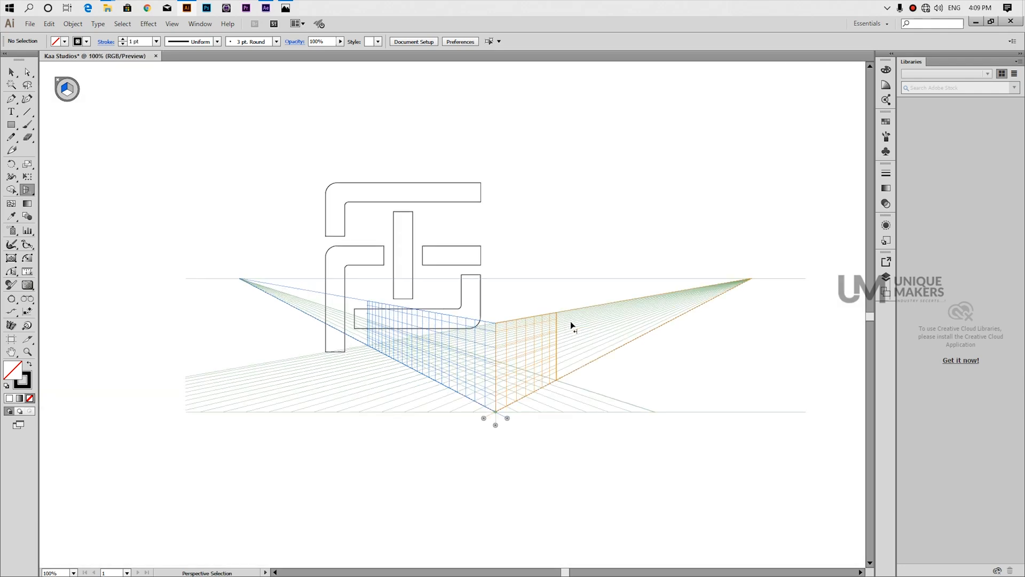
pyautogui.moveTo(573, 295); pyautogui.dragTo(455, 295)
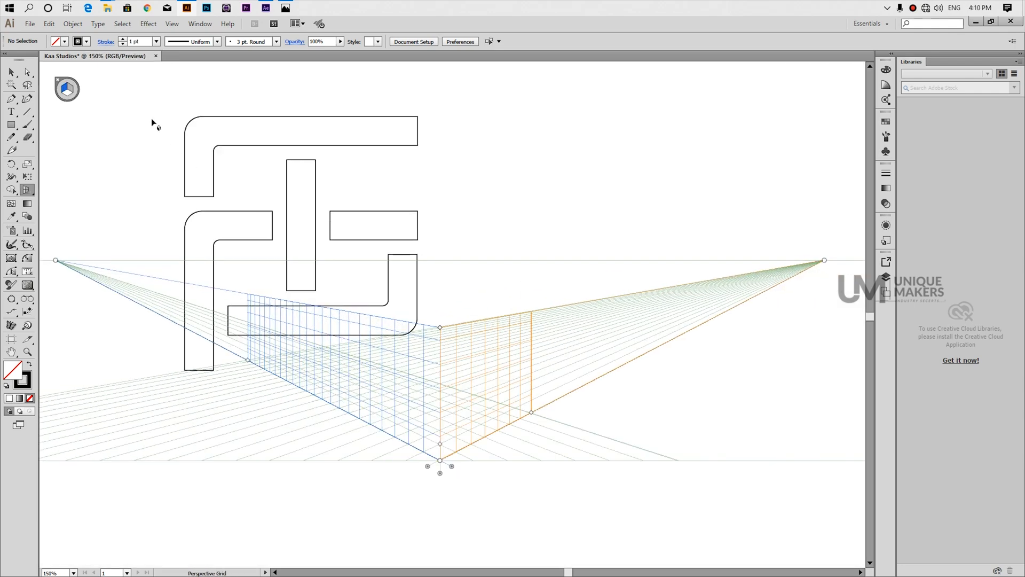
# Group all the pieces of the lettermark.
pyautogui.press('v')
pyautogui.moveTo(146, 101); pyautogui.dragTo(454, 297)
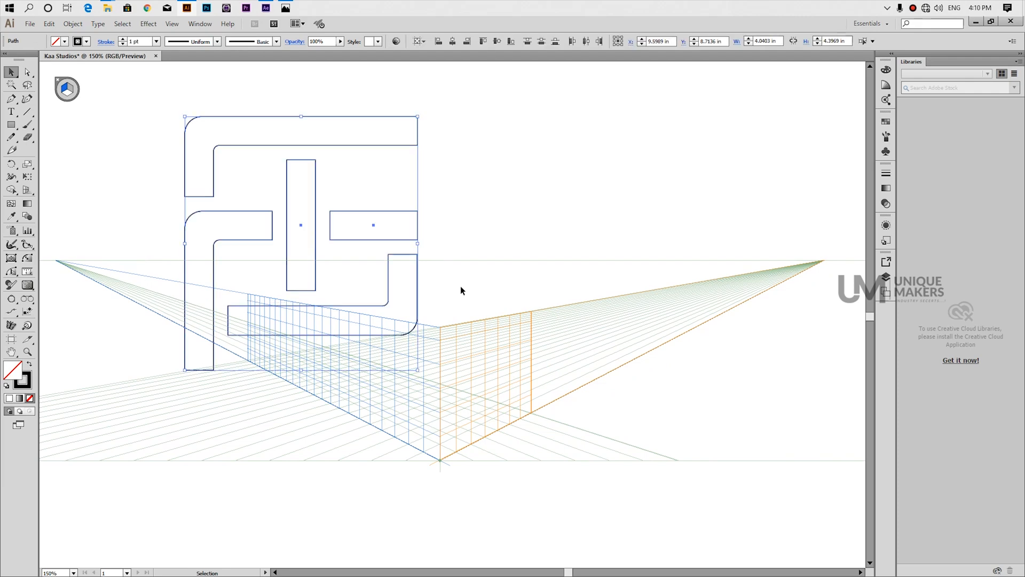
pyautogui.rightClick(370, 220)
pyautogui.click(416, 277)
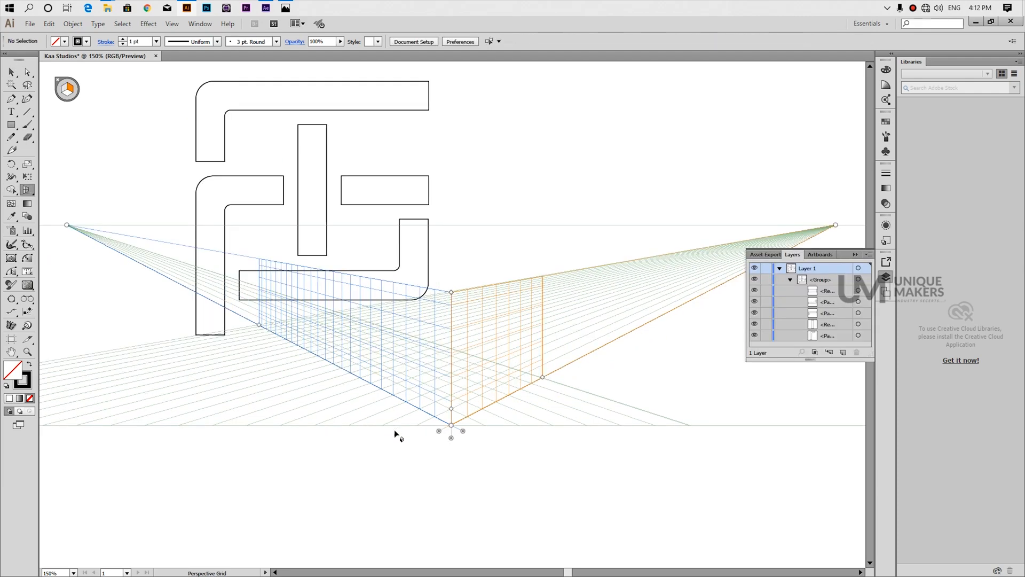
# Shift both vertical perspective planes leftward so they meet at a shared edge, and adjust the right plane's extent.
pyautogui.moveTo(437, 433); pyautogui.dragTo(368, 368)
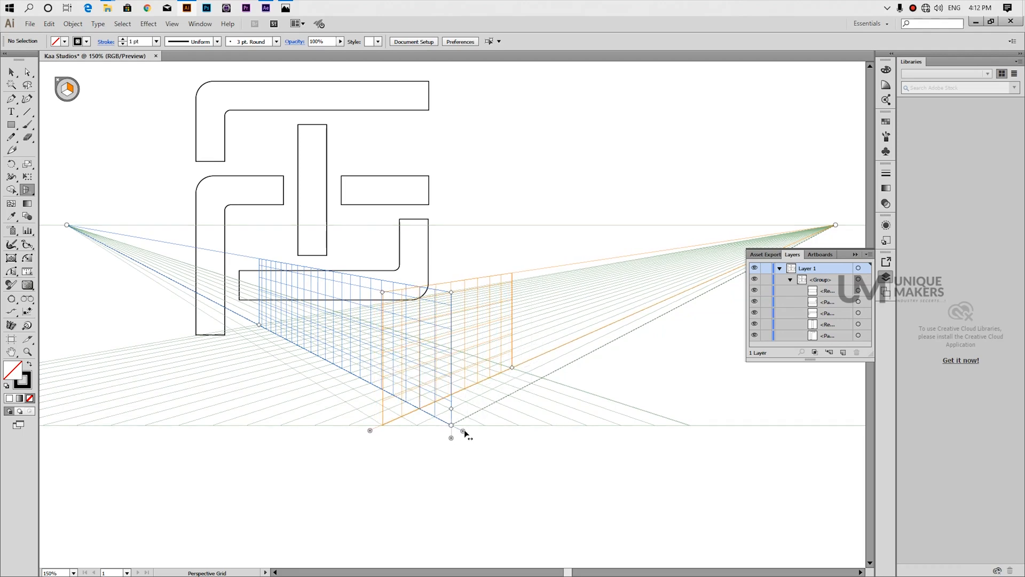
pyautogui.moveTo(464, 434); pyautogui.dragTo(395, 444)
pyautogui.moveTo(514, 368); pyautogui.dragTo(581, 387)
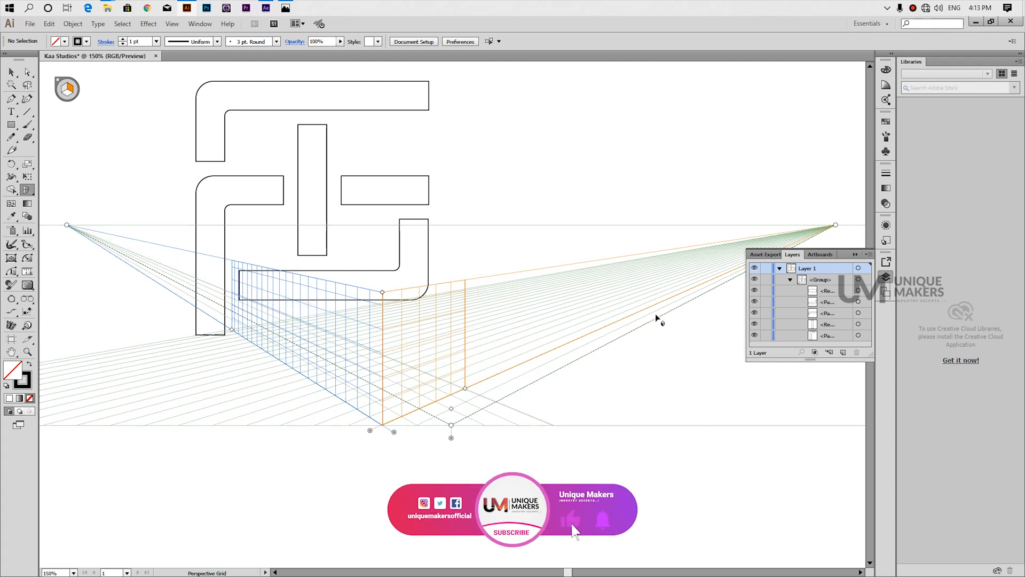
# Place the whole lettermark on the right perspective plane, and shift both the plane and the lettermark further left.
pyautogui.click(28, 190)
pyautogui.click(866, 273)
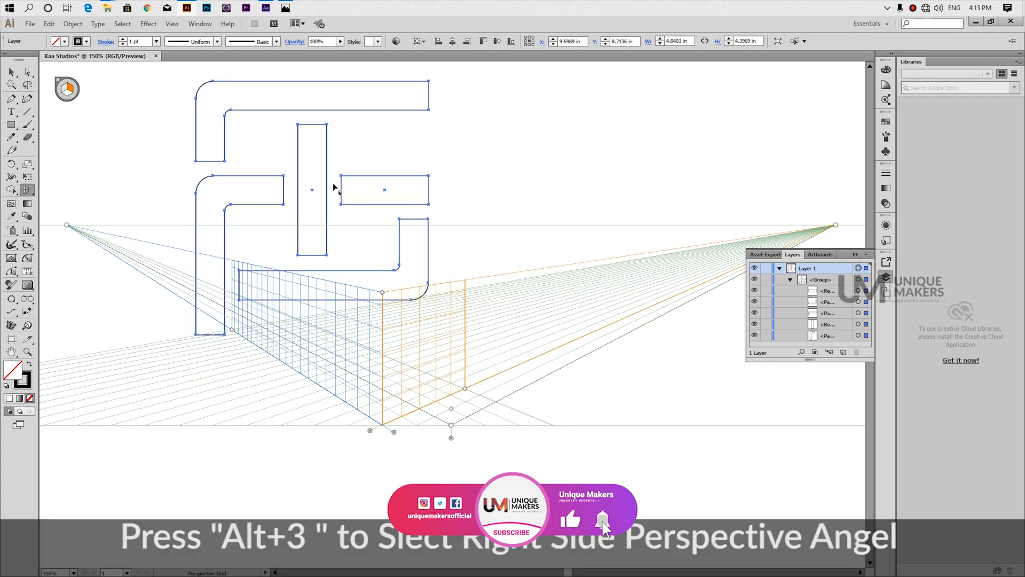
pyautogui.moveTo(327, 231); pyautogui.dragTo(468, 329)
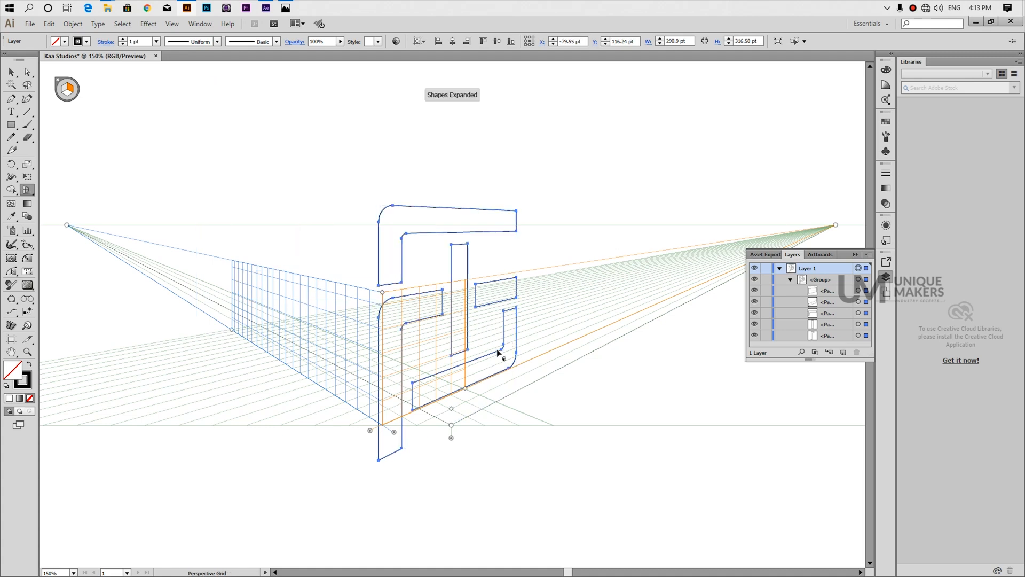
pyautogui.moveTo(371, 433); pyautogui.dragTo(313, 430)
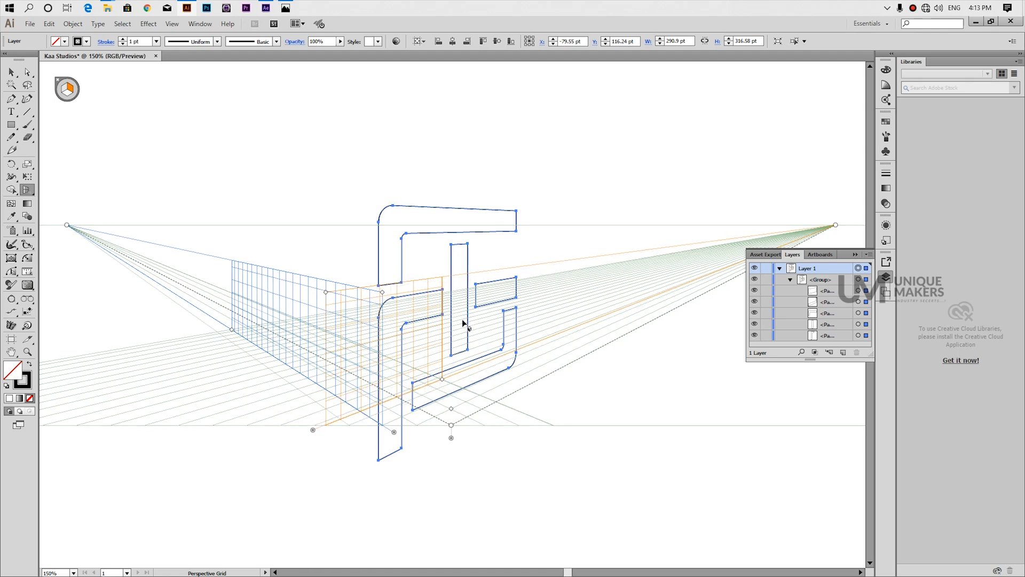
pyautogui.moveTo(401, 348); pyautogui.dragTo(355, 349)
# Scale the perspective lettermark down toward its lower-left corner, aligning its top with the right grid plane.
pyautogui.hotkey('shift', 'p')
pyautogui.press('v')
pyautogui.moveTo(492, 202); pyautogui.dragTo(454, 292)
pyautogui.hotkey('ctrl', 'z')
pyautogui.click(568, 438)
pyautogui.hotkey('shift', 'v')
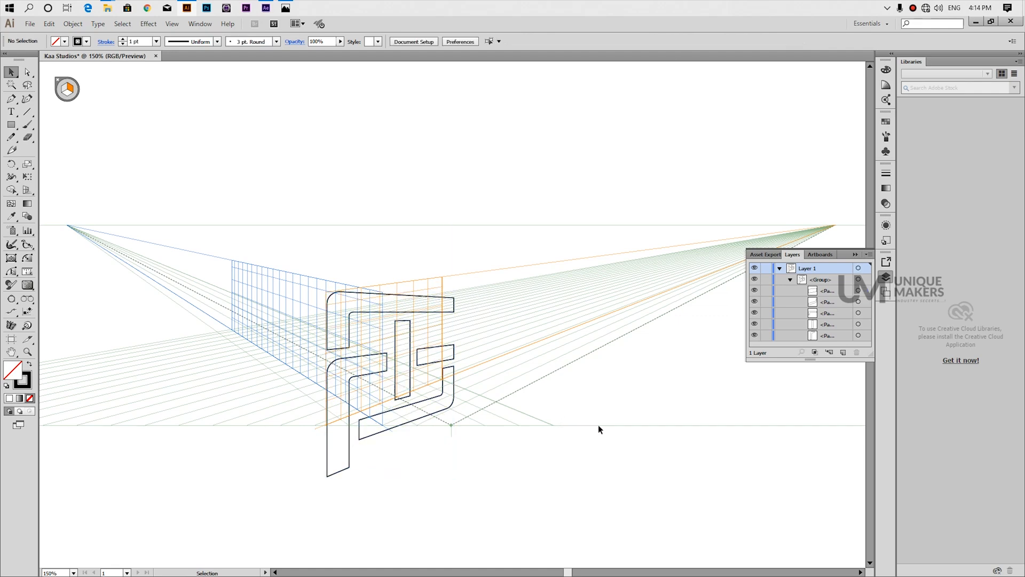
# Extend the right perspective plane's grid well past the right side of the lettermark.
pyautogui.scroll(-3, 599, 425)
pyautogui.hotkey('ctrl', '=')
pyautogui.hotkey('ctrl', '=')
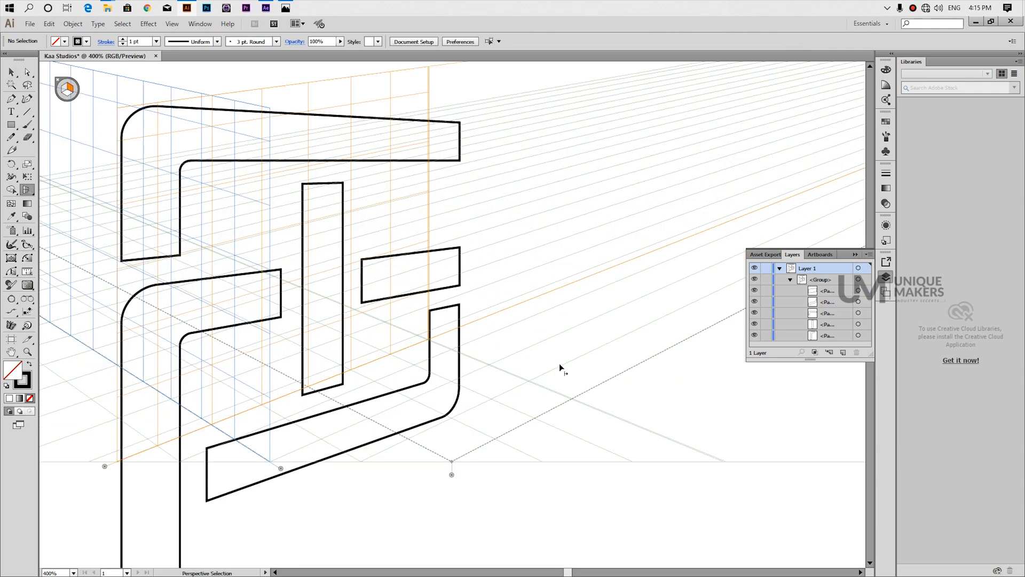
pyautogui.scroll(-3, 510, 423)
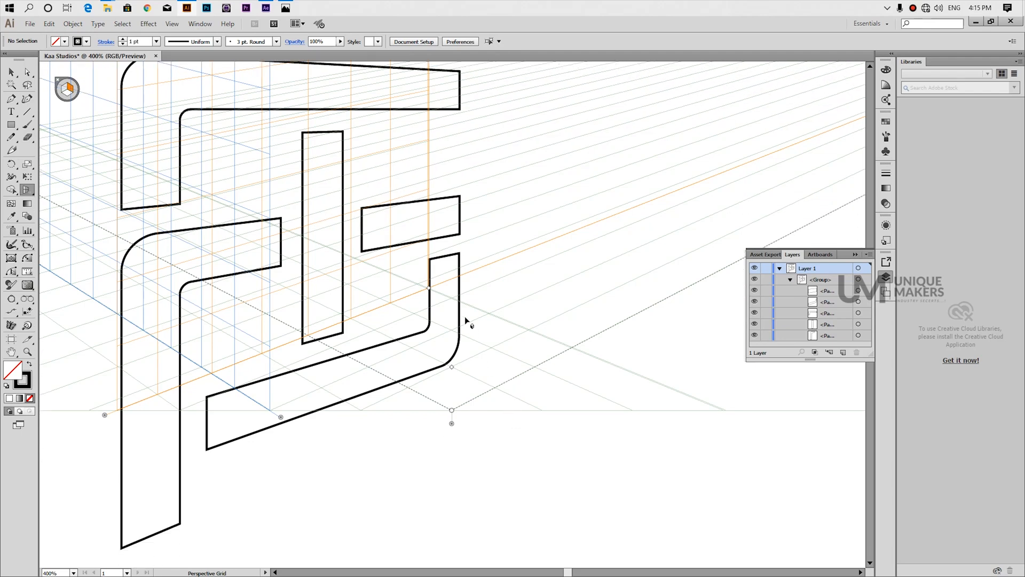
pyautogui.moveTo(430, 289); pyautogui.dragTo(649, 215)
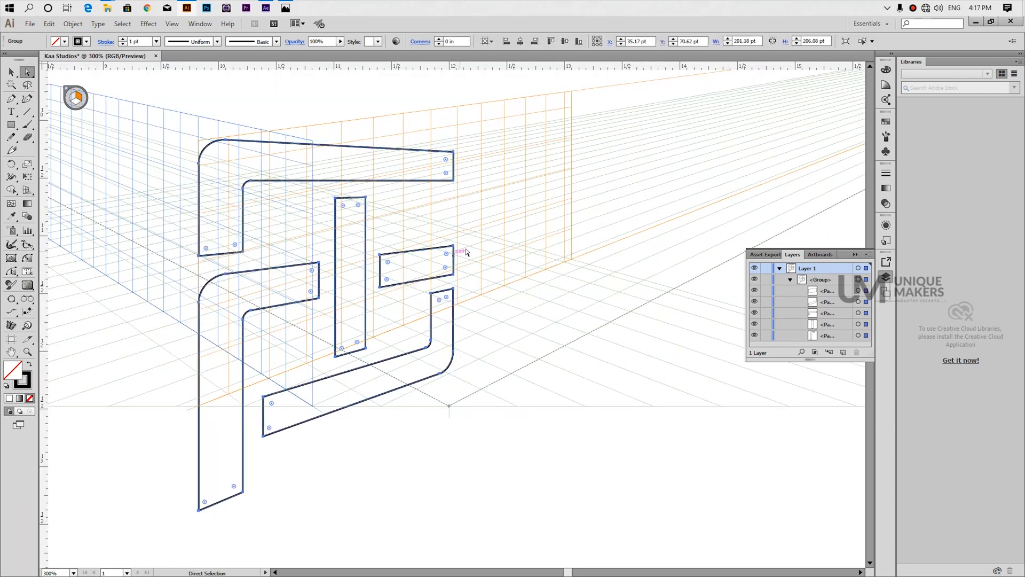
# Slightly raise the lower outer corner of the short right bar and the upper outer corner of the bottom L-shaped piece.
pyautogui.click(474, 236)
pyautogui.click(453, 274)
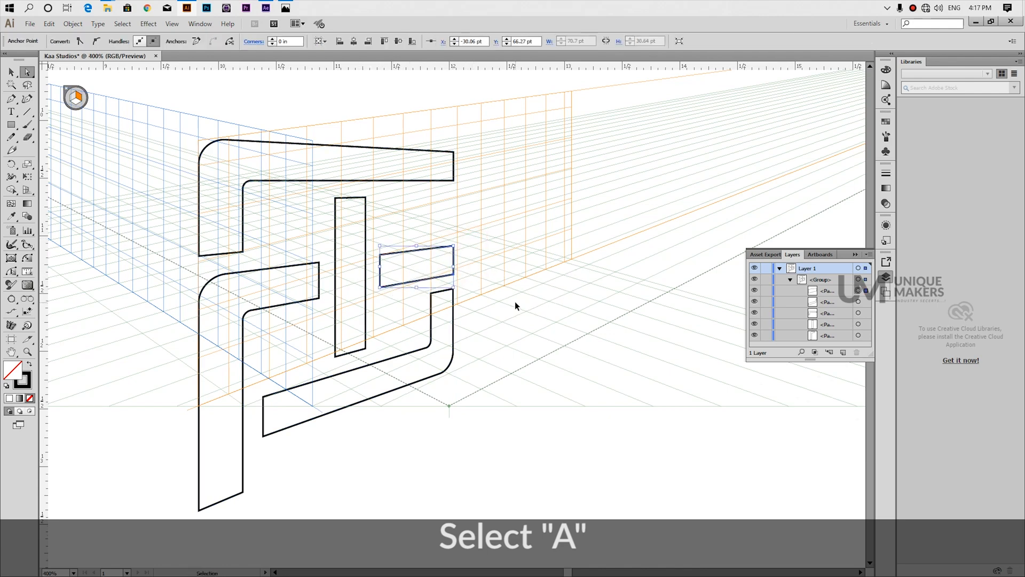
pyautogui.hotkey('ctrl', '+')
pyautogui.hotkey('ctrl', '+')
pyautogui.moveTo(451, 171); pyautogui.dragTo(456, 171)
pyautogui.moveTo(451, 228); pyautogui.dragTo(451, 222)
pyautogui.hotkey('ctrl', 'z')
pyautogui.hotkey('ctrl', 'z')
pyautogui.moveTo(452, 258); pyautogui.dragTo(452, 252)
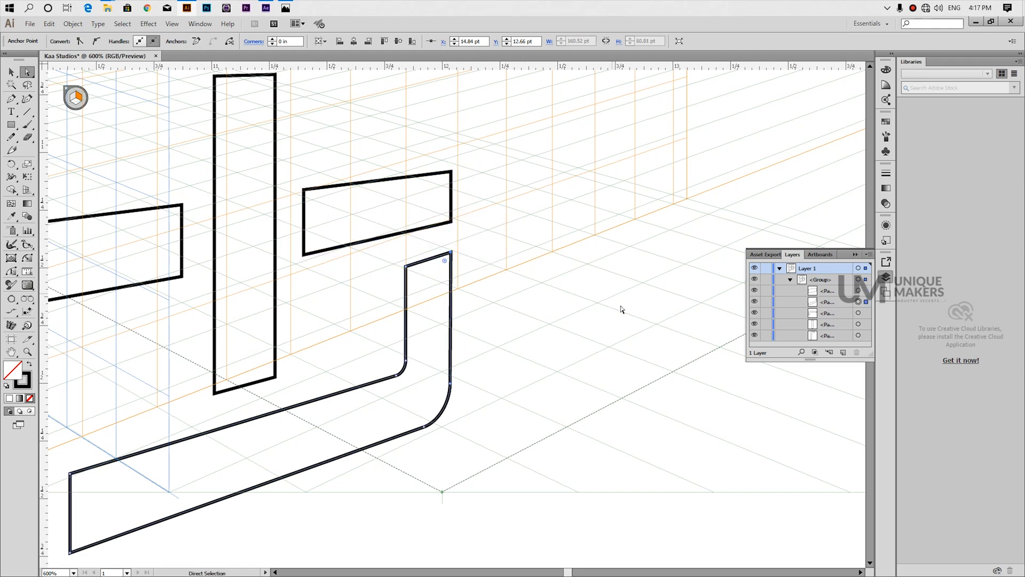
# Lower the upper outer corner of the short right bar slightly so its outer end becomes narrower.
pyautogui.click(632, 327)
pyautogui.press('-')
pyautogui.hotkey('ctrl', '-')
pyautogui.hotkey('ctrl', '-')
pyautogui.hotkey('ctrl', '-')
pyautogui.hotkey('ctrl', '+')
pyautogui.hotkey('ctrl', '+')
pyautogui.hotkey('ctrl', '+')
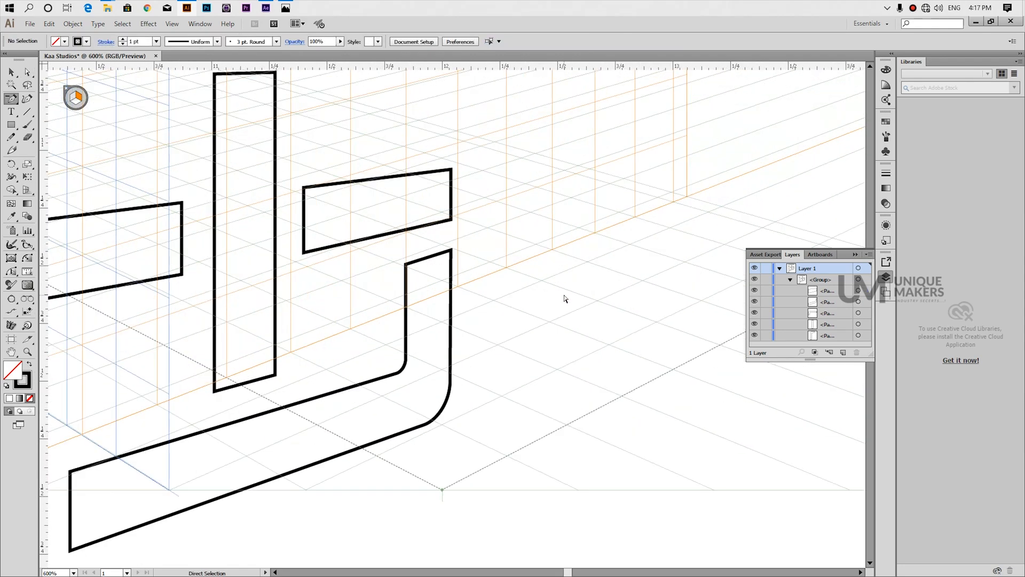
pyautogui.press('a')
pyautogui.moveTo(451, 169)
pyautogui.mouseDown()
pyautogui.moveTo(453, 182)
pyautogui.moveTo(451, 174)
pyautogui.mouseUp()
pyautogui.click(632, 367)
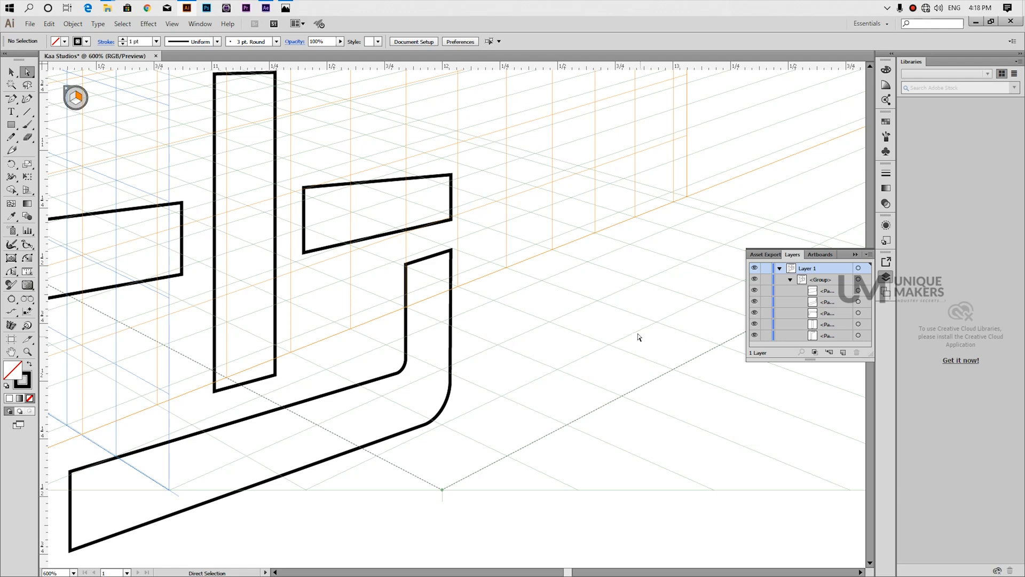
# Hide the perspective grid around the lettermark.
pyautogui.hotkey('ctrl', '-')
pyautogui.hotkey('ctrl', '-')
pyautogui.hotkey('ctrl', '-')
pyautogui.hotkey('ctrl', '-')
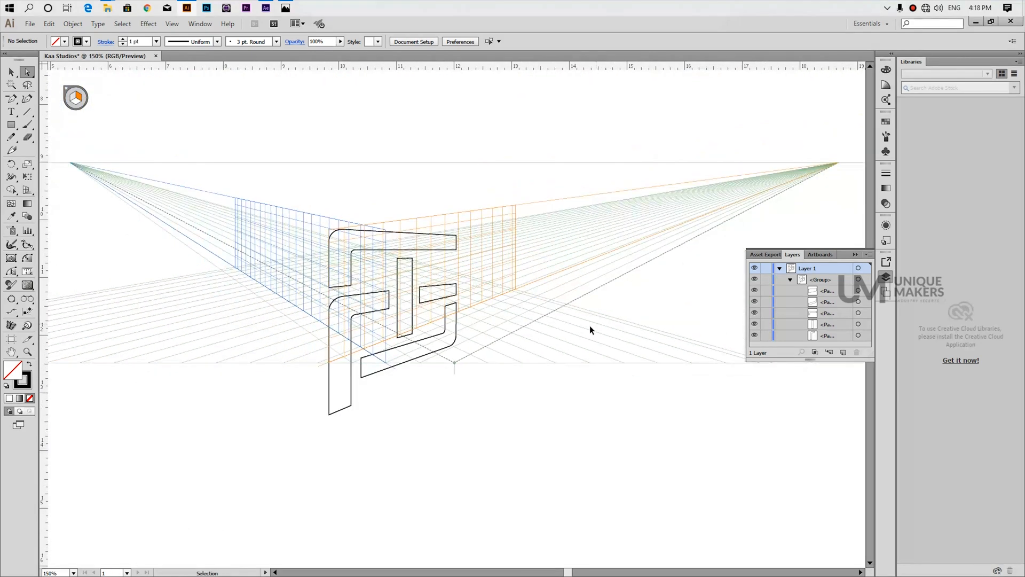
pyautogui.click(69, 92)
pyautogui.click(550, 433)
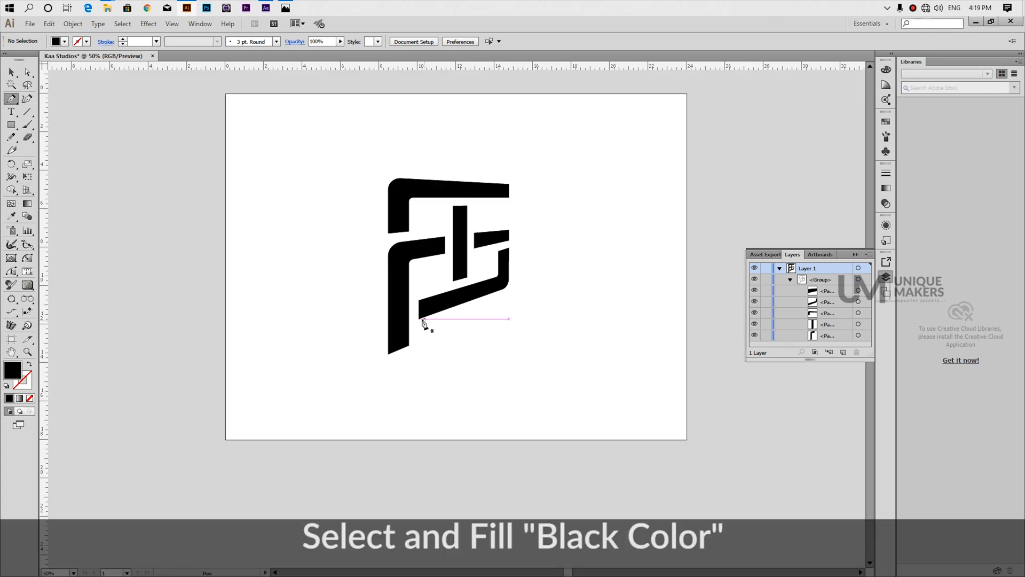
# Draw a closed four-sided black shadow shape with the Pen tool, extending to the lower right from the bottom L-shaped piece's lower edge.
pyautogui.click(419, 318)
pyautogui.click(540, 346)
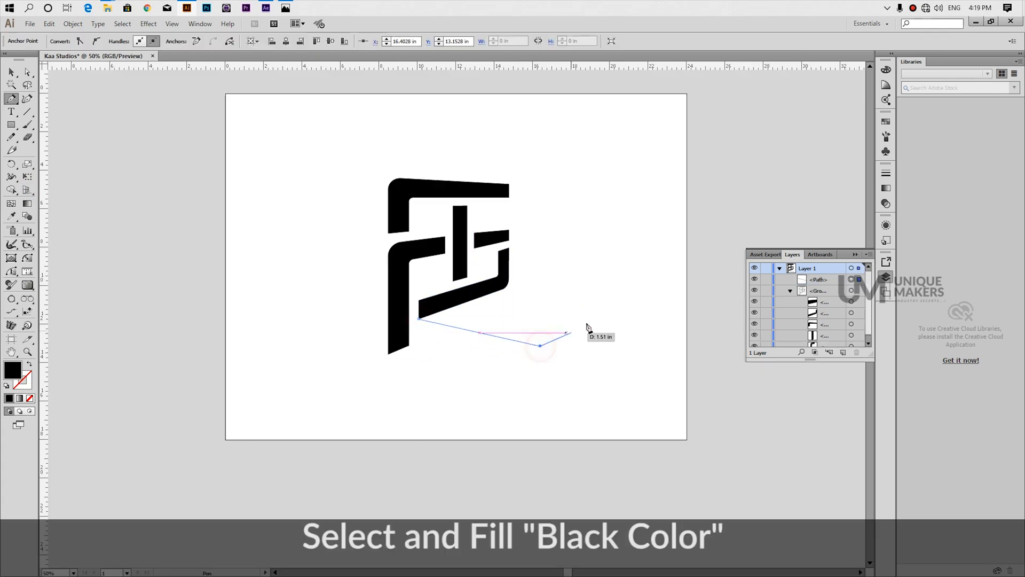
pyautogui.click(614, 312)
pyautogui.click(503, 288)
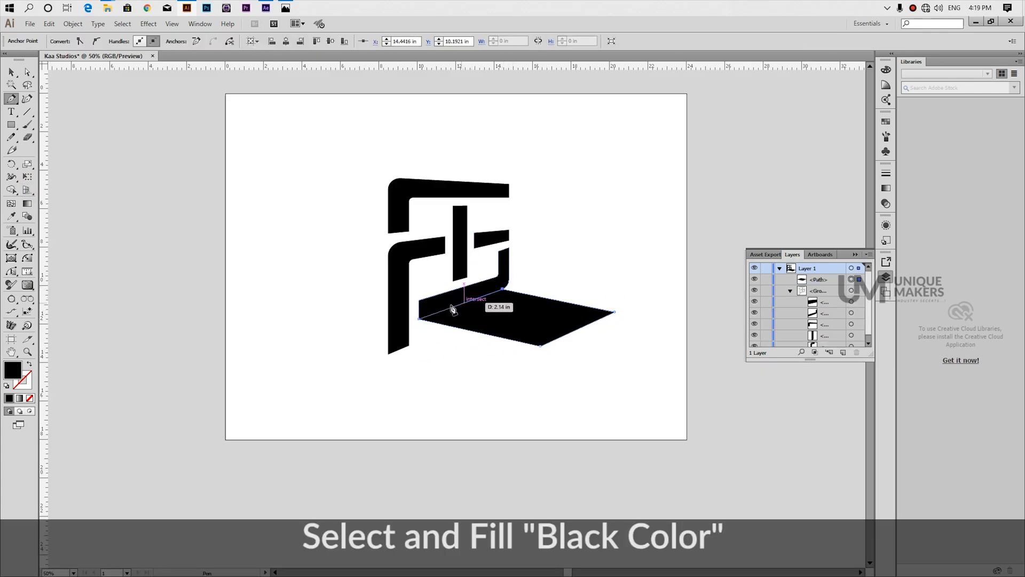
pyautogui.click(419, 319)
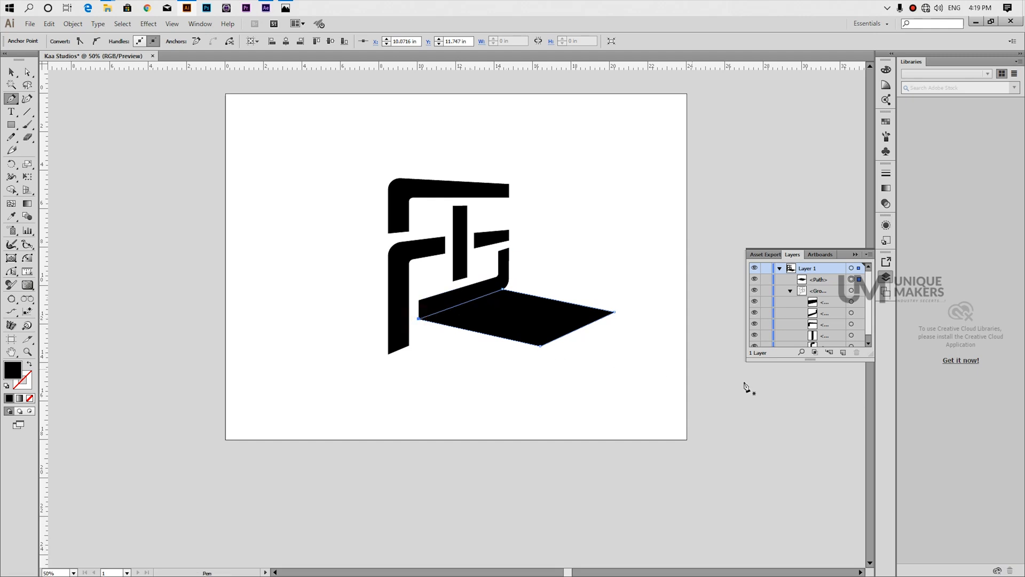
# Draw a closed four-sided black shadow shape with the Pen tool, extending to the lower right from the tall left bar's bottom edge.
pyautogui.click(388, 354)
pyautogui.click(409, 345)
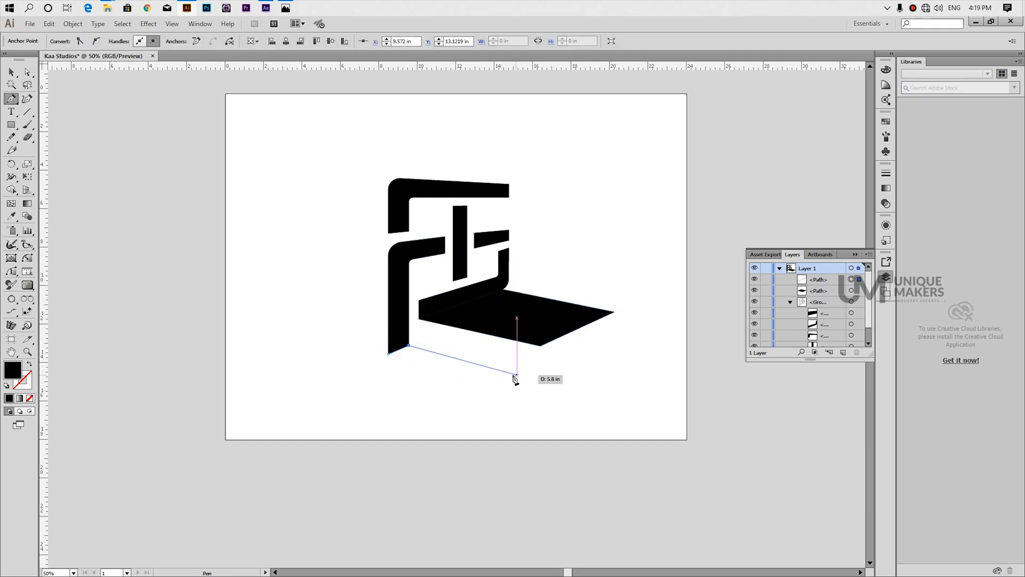
pyautogui.click(509, 370)
pyautogui.click(474, 385)
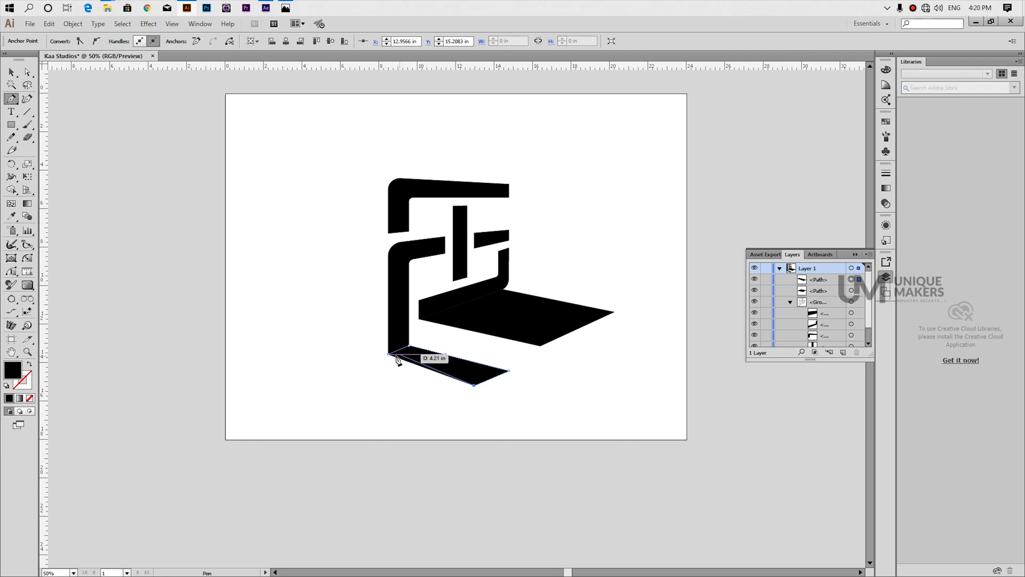
pyautogui.click(388, 353)
# Shift the lower outer corner of the narrow shadow slightly outward and up so its long edges run more parallel.
pyautogui.press('a')
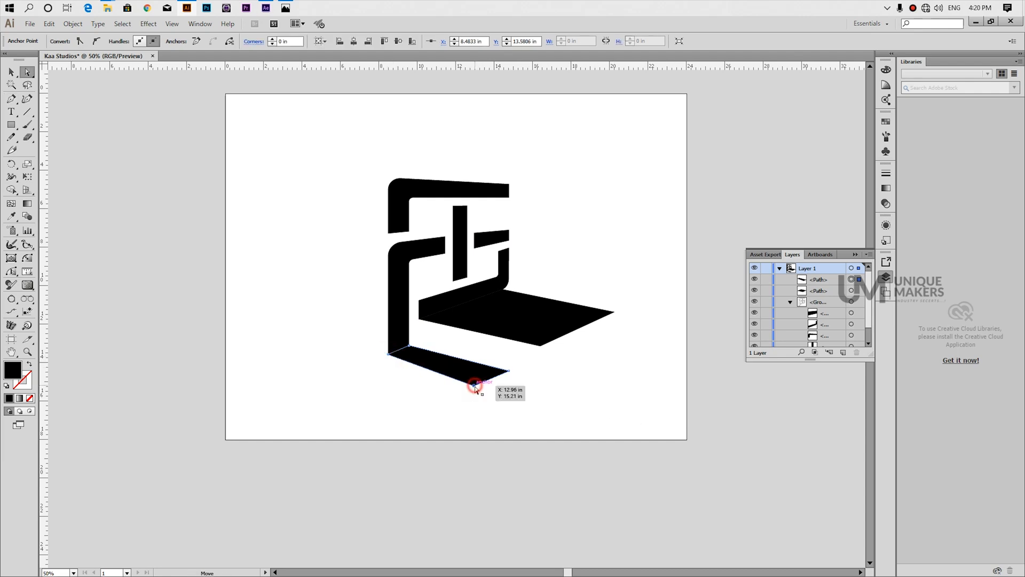
pyautogui.moveTo(475, 385); pyautogui.dragTo(591, 311)
pyautogui.click(519, 385)
pyautogui.click(518, 371)
pyautogui.click(637, 329)
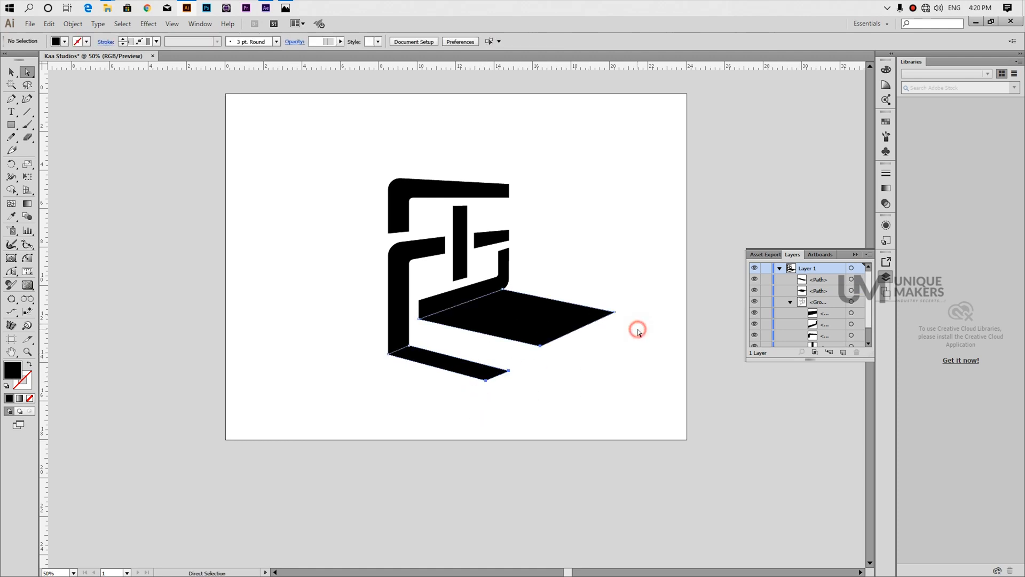
# Replace the black fill of both shadow shapes with a black-to-white linear gradient.
pyautogui.press('v')
pyautogui.click(519, 307)
pyautogui.click(29, 399)
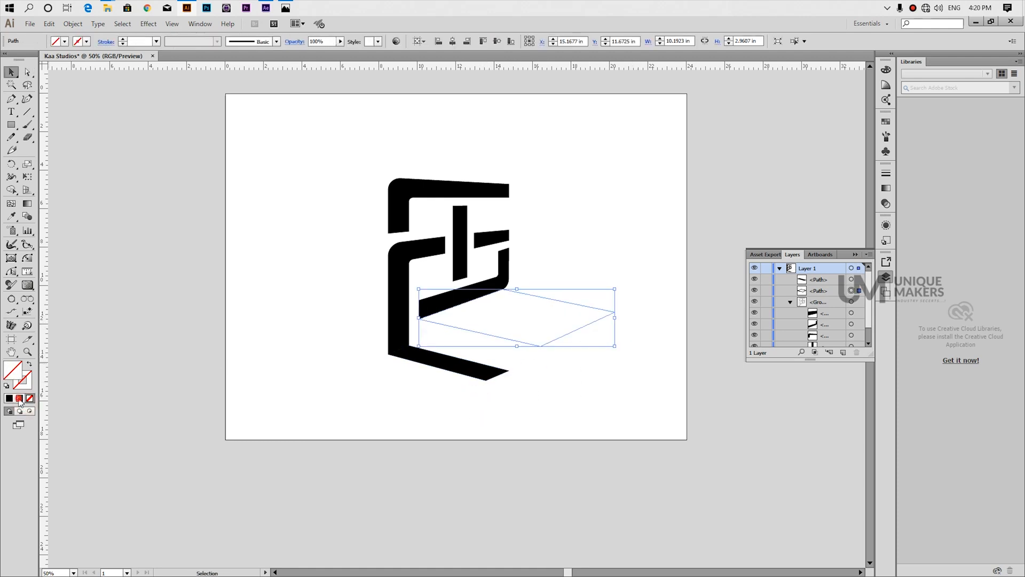
pyautogui.click(20, 399)
pyautogui.click(754, 219)
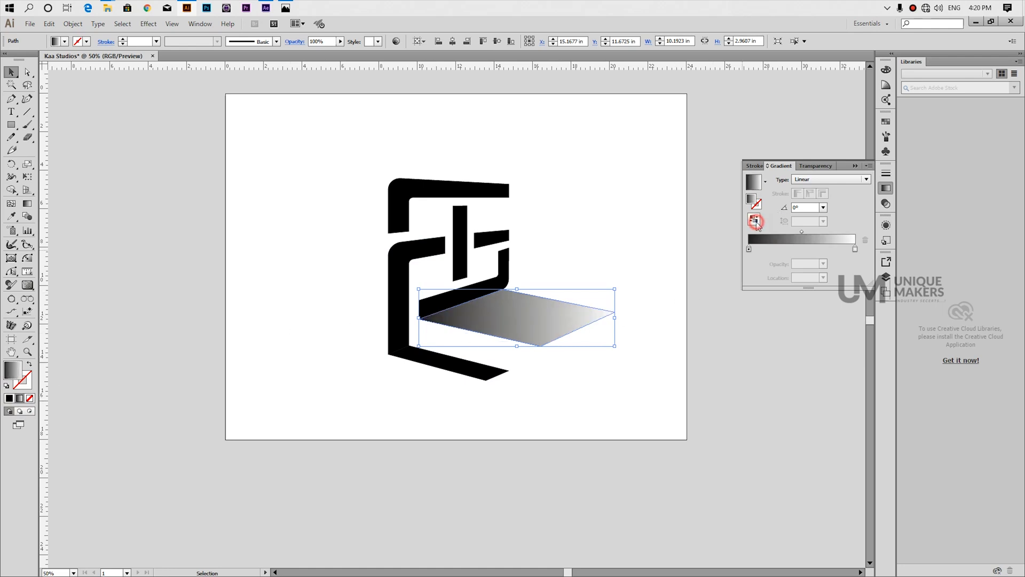
pyautogui.click(446, 369)
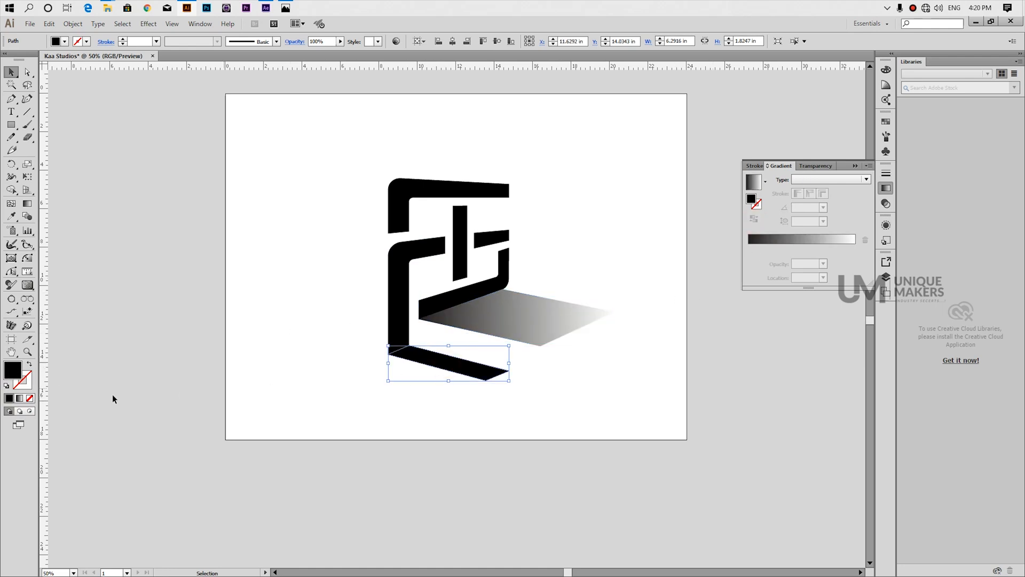
pyautogui.click(20, 399)
# Change the white end stop of the large shadow's gradient to near-black and set its opacity to 0%.
pyautogui.click(549, 328)
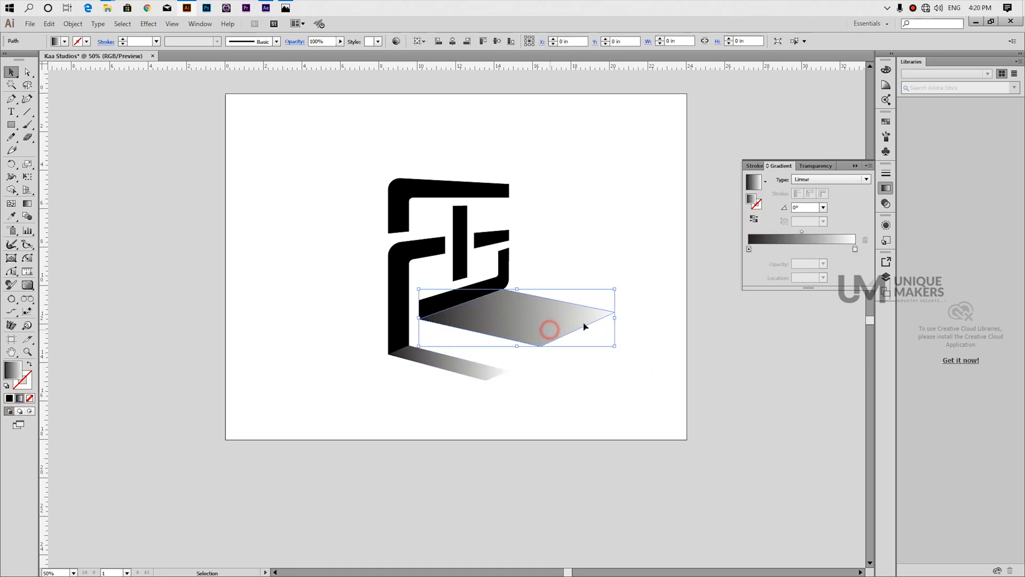
pyautogui.doubleClick(855, 249)
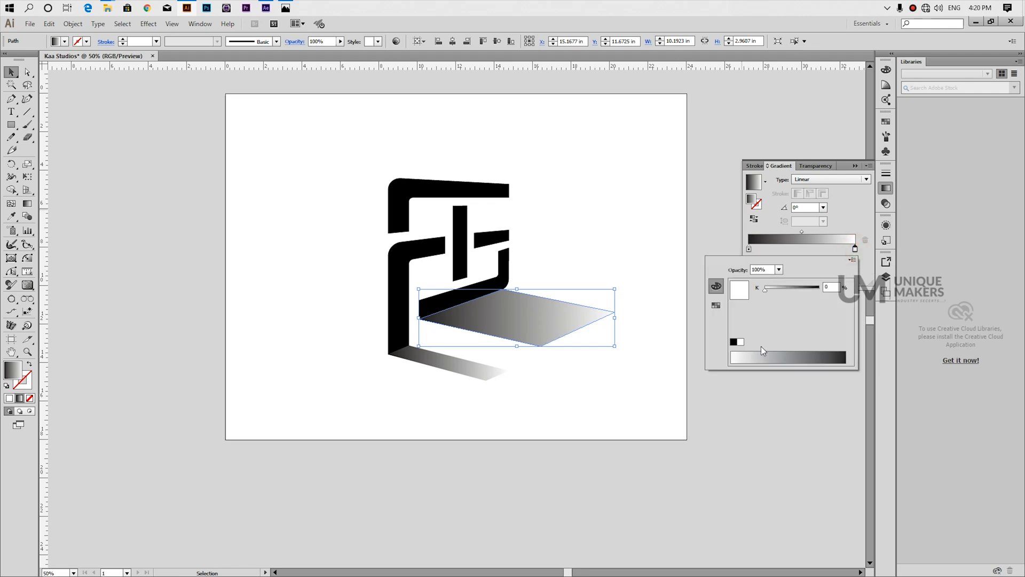
pyautogui.moveTo(767, 290); pyautogui.dragTo(819, 289)
pyautogui.click(860, 220)
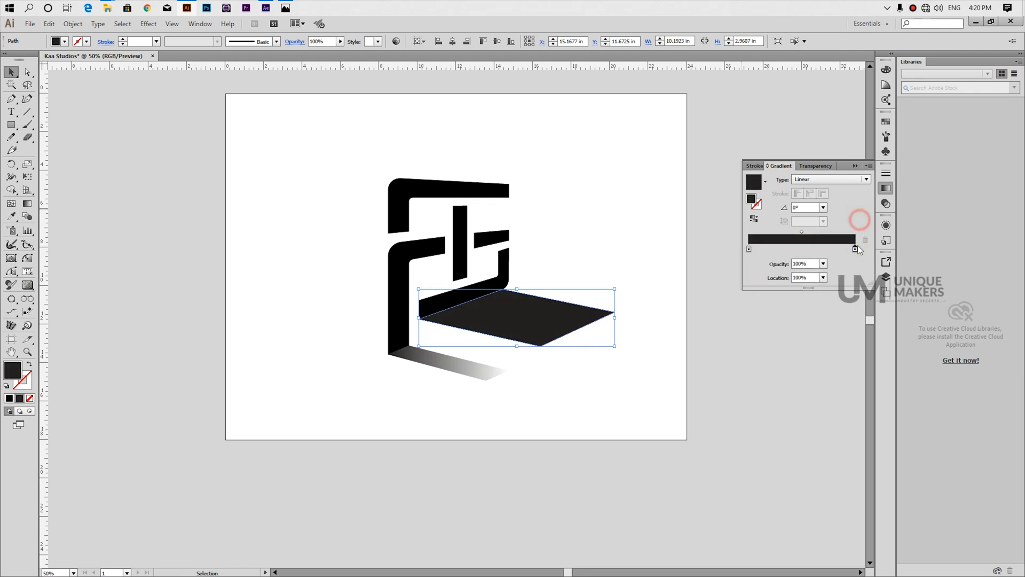
pyautogui.click(824, 264)
pyautogui.click(833, 277)
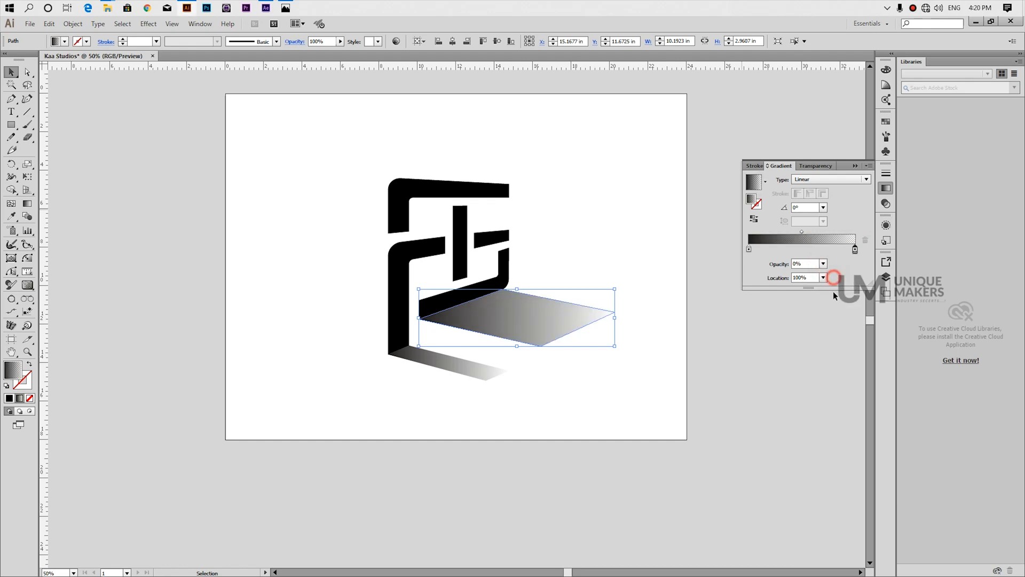
# Try a shorter fade on the large shadow with gradient angles of -45° and -90°.
pyautogui.moveTo(855, 250); pyautogui.dragTo(722, 252)
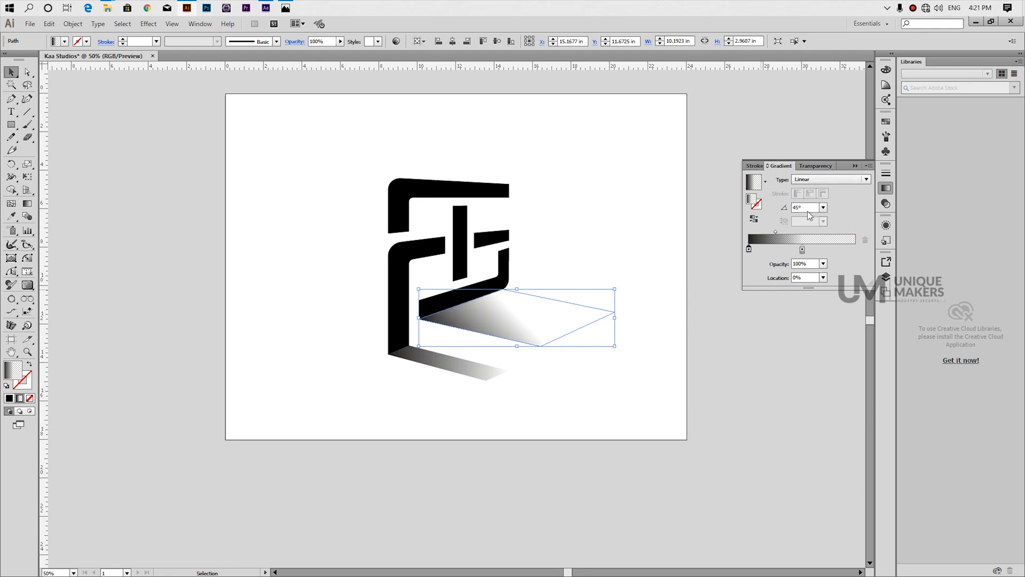
pyautogui.write('-45')
pyautogui.press('Return')
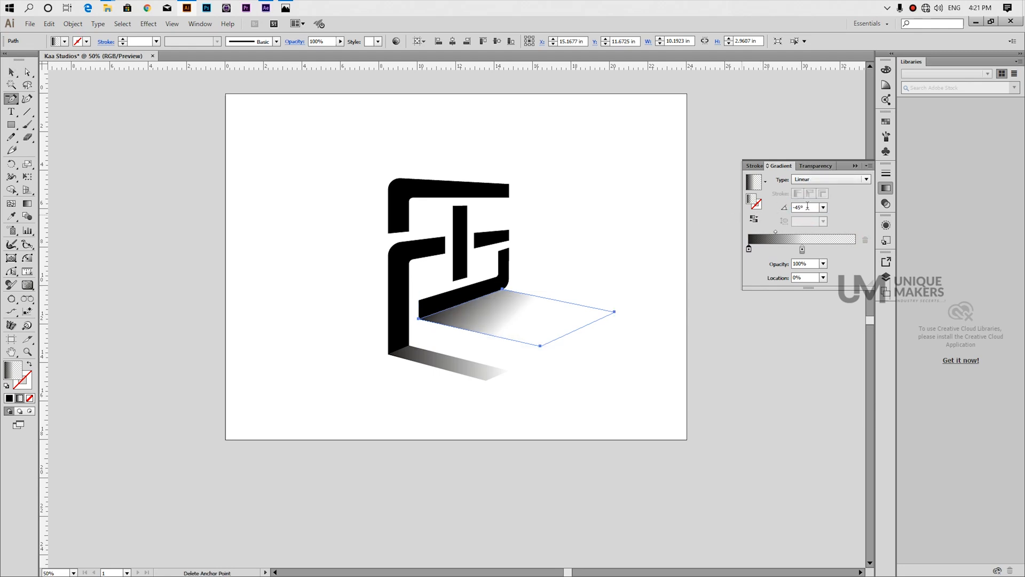
pyautogui.write('-180')
pyautogui.press('Return')
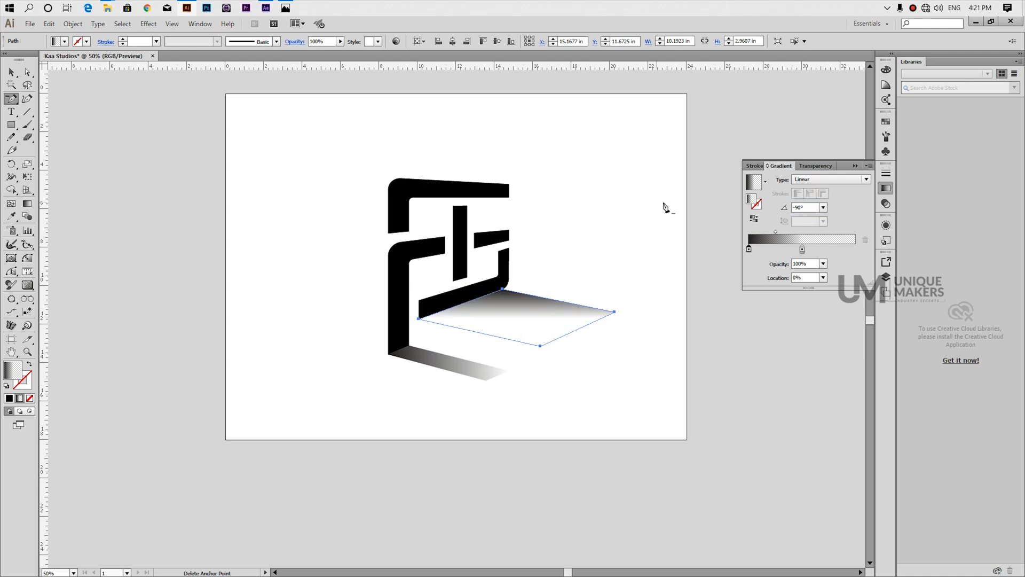
# Set the large shadow's gradient angle to -68° so the fade follows the L-shaped piece's lower edge.
pyautogui.click(805, 207)
pyautogui.scroll(-10, 805, 206)
pyautogui.scroll(20, 805, 206)
pyautogui.scroll(13, 804, 207)
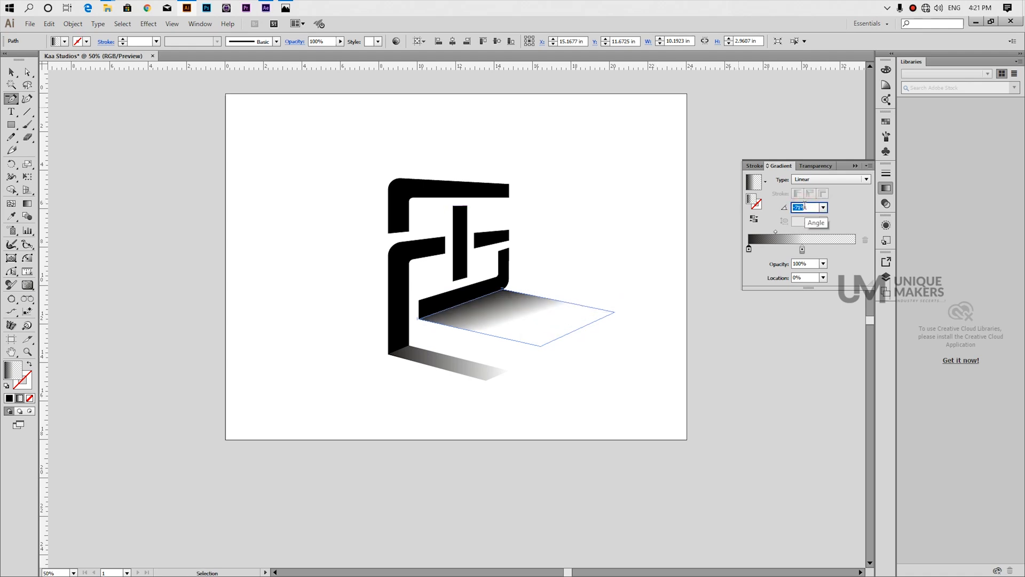
pyautogui.click(828, 299)
pyautogui.click(601, 316)
# Place the large shadow's transparent stop at the gradient's far end and set the midpoint location to 25%.
pyautogui.moveTo(802, 249); pyautogui.dragTo(771, 237)
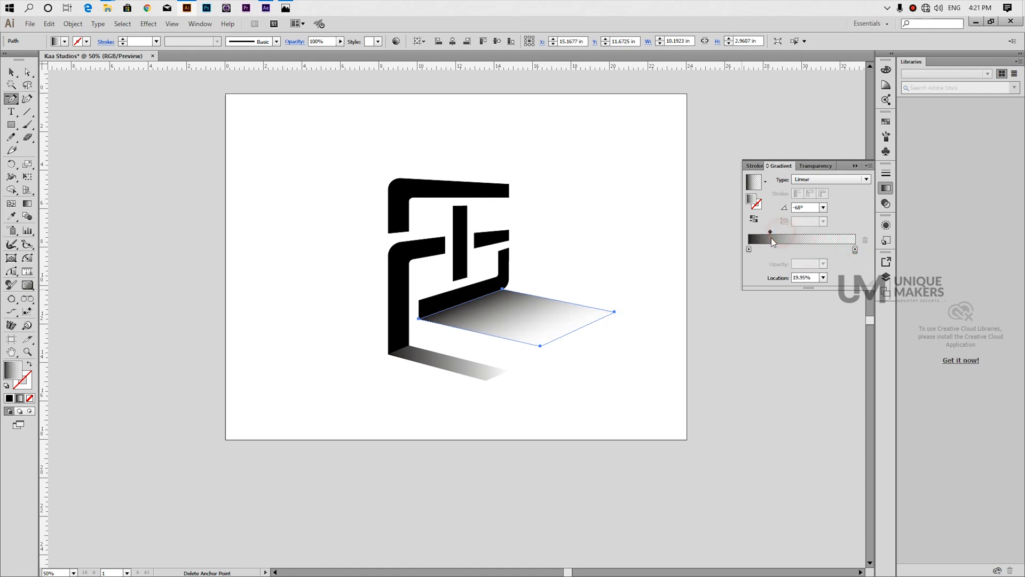
pyautogui.doubleClick(808, 277)
pyautogui.write('25')
pyautogui.press('Return')
# Make the narrow shadow's gradient end stop near-black with 0% opacity and set the gradient angle to -68°.
pyautogui.click(12, 72)
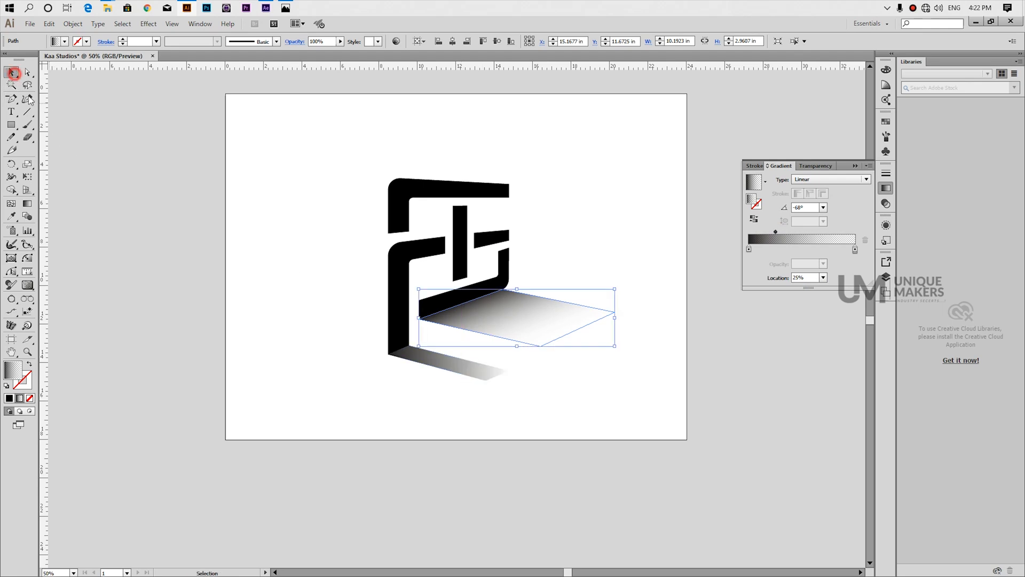
pyautogui.click(443, 365)
pyautogui.doubleClick(855, 249)
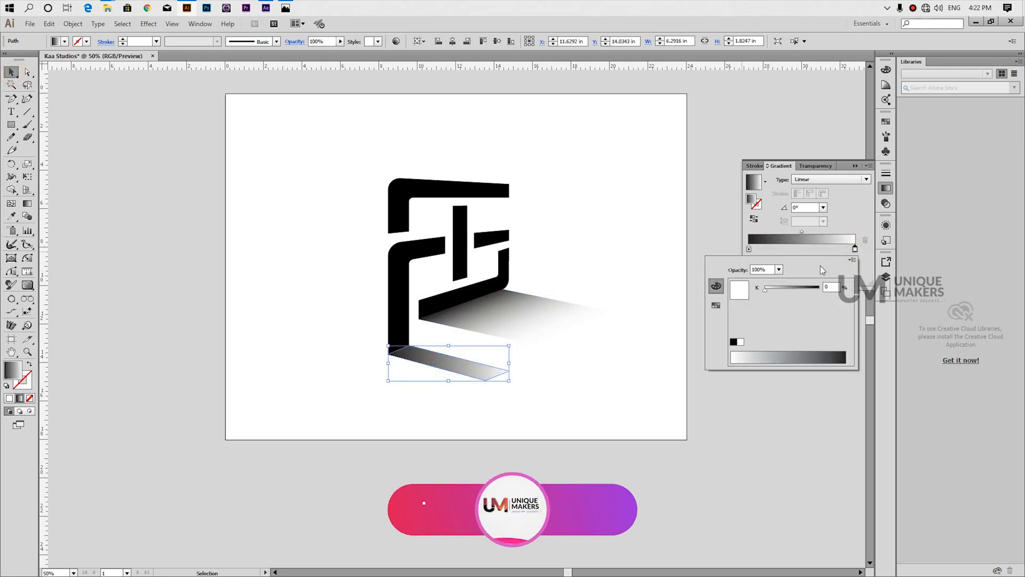
pyautogui.moveTo(765, 289); pyautogui.dragTo(820, 289)
pyautogui.click(860, 217)
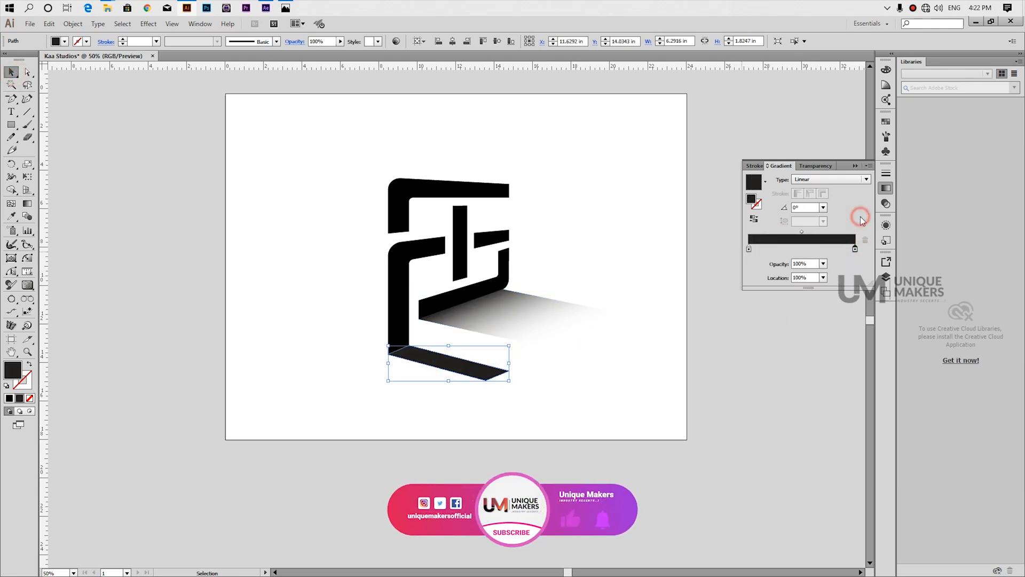
pyautogui.click(820, 277)
pyautogui.press('Return')
# Try positioning the narrow shadow's transparent gradient stop at 25% and at 50%.
pyautogui.moveTo(814, 278); pyautogui.dragTo(677, 293)
pyautogui.write('25')
pyautogui.press('Return')
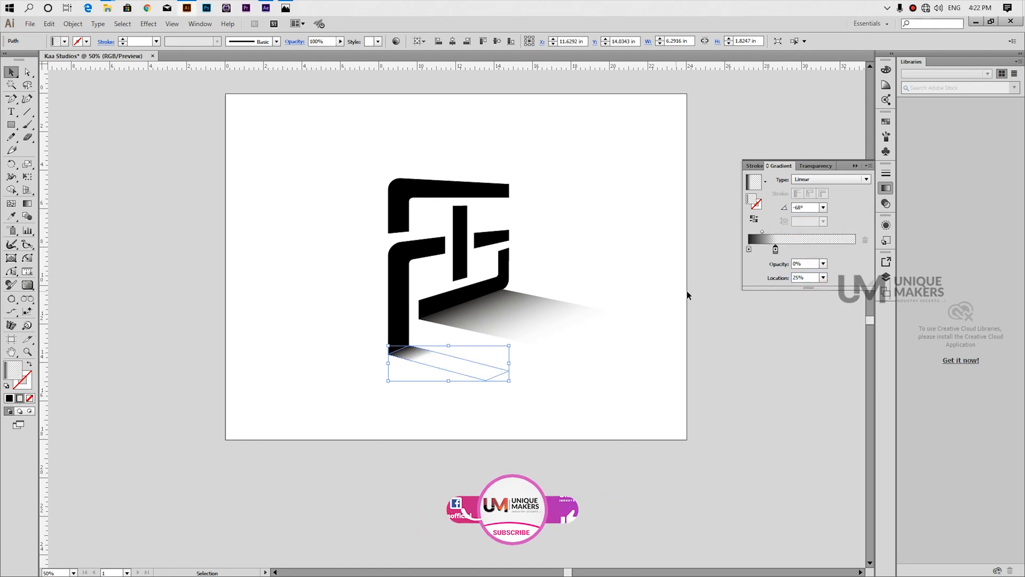
pyautogui.write('50')
pyautogui.press('Return')
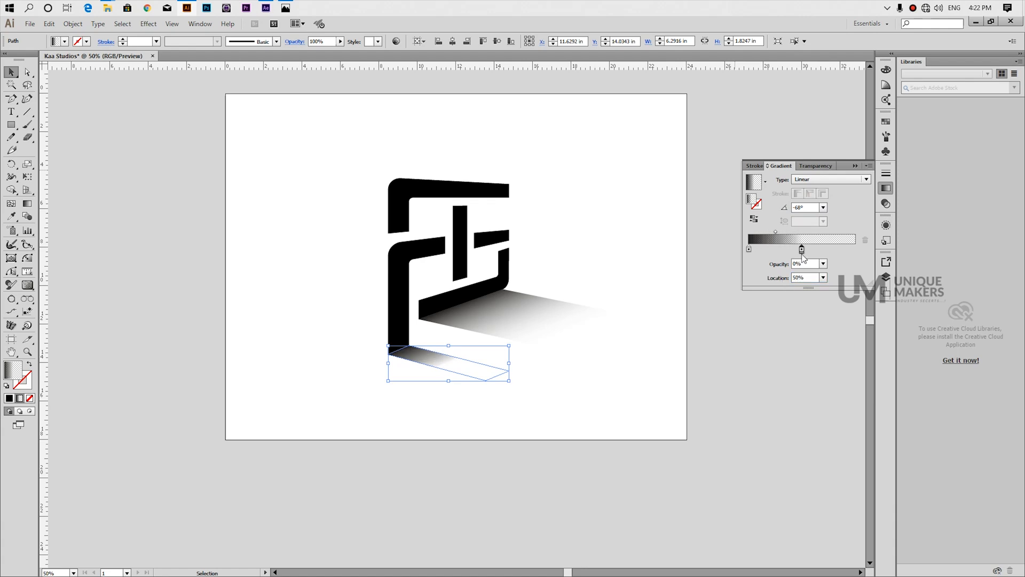
pyautogui.moveTo(802, 255); pyautogui.dragTo(855, 251)
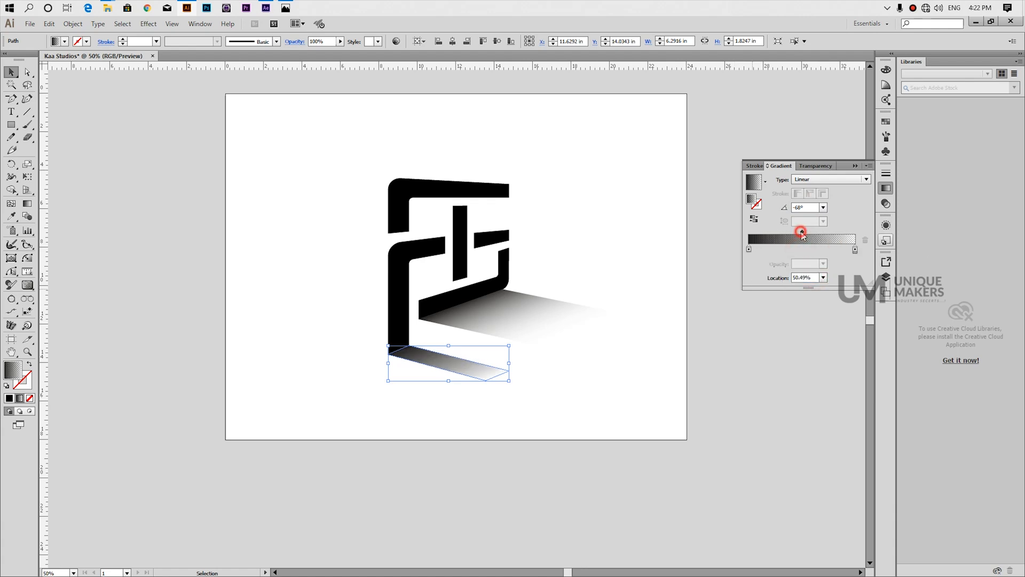
# Set the midpoint location of the narrow shadow's gradient to 25% and deselect the shape.
pyautogui.moveTo(801, 232); pyautogui.dragTo(771, 232)
pyautogui.write('25')
pyautogui.press('Return')
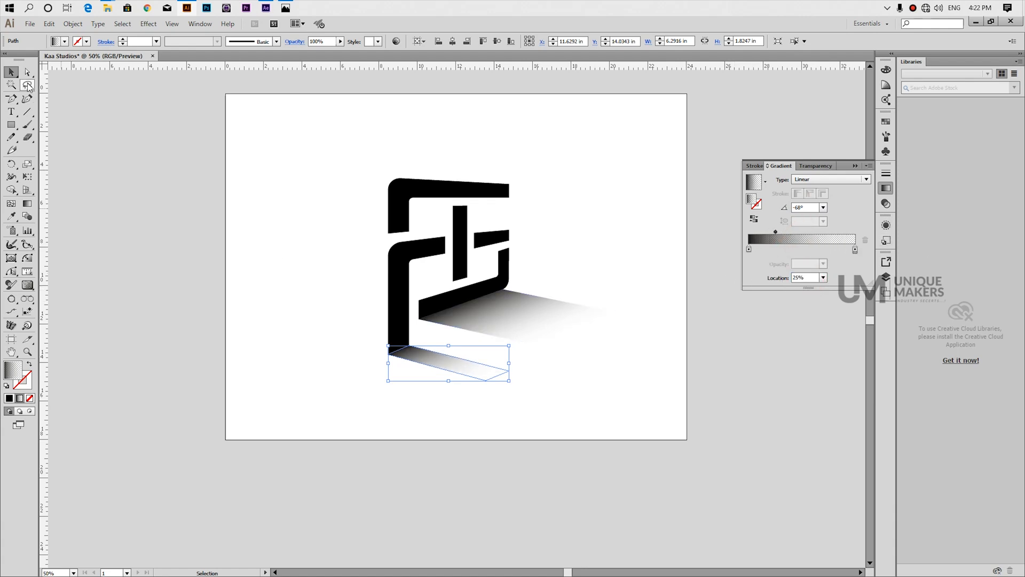
pyautogui.click(108, 149)
# Add the text STUDIOS in Myriad Pro below the lettermark and enlarge it to about 154.5 pt.
pyautogui.scroll(2, 323, 262)
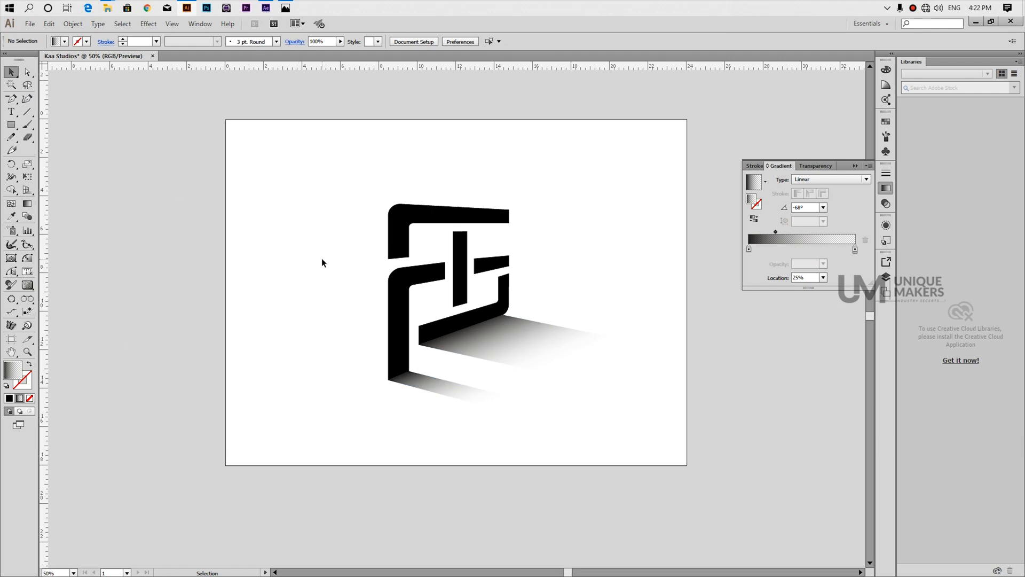
pyautogui.press('t')
pyautogui.click(385, 421)
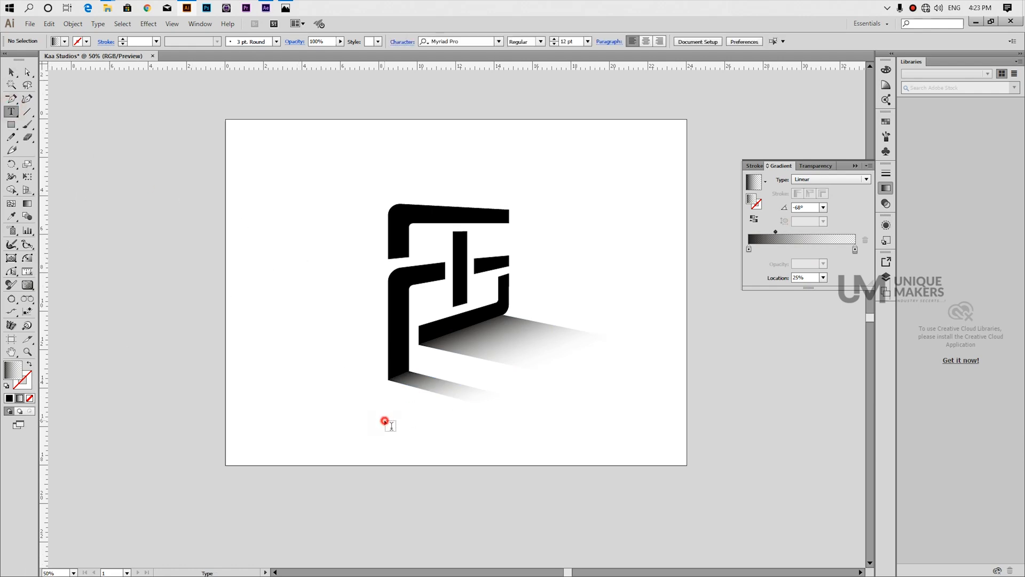
pyautogui.press('Escape')
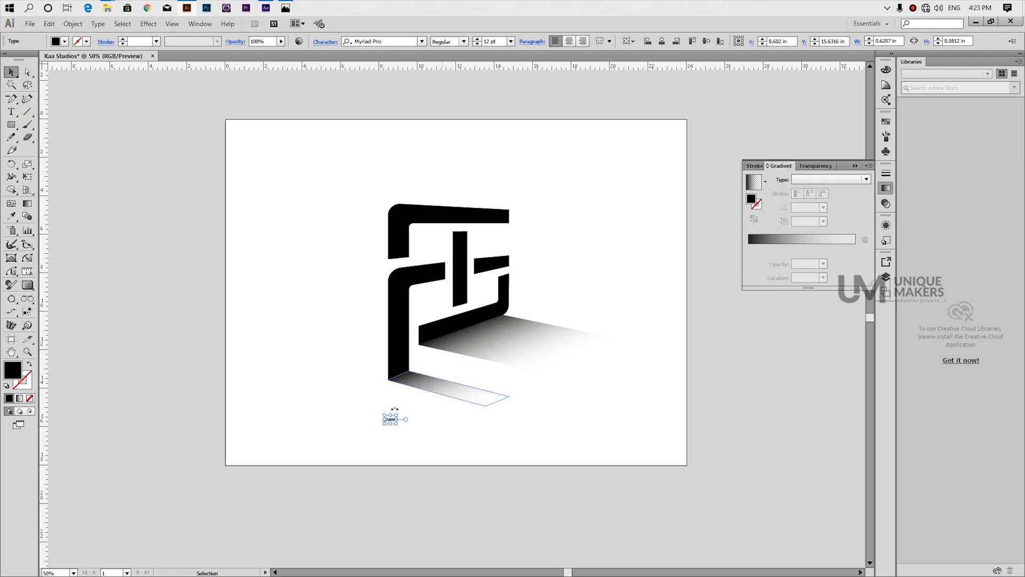
pyautogui.moveTo(398, 424); pyautogui.dragTo(448, 449)
pyautogui.moveTo(493, 424); pyautogui.dragTo(545, 418)
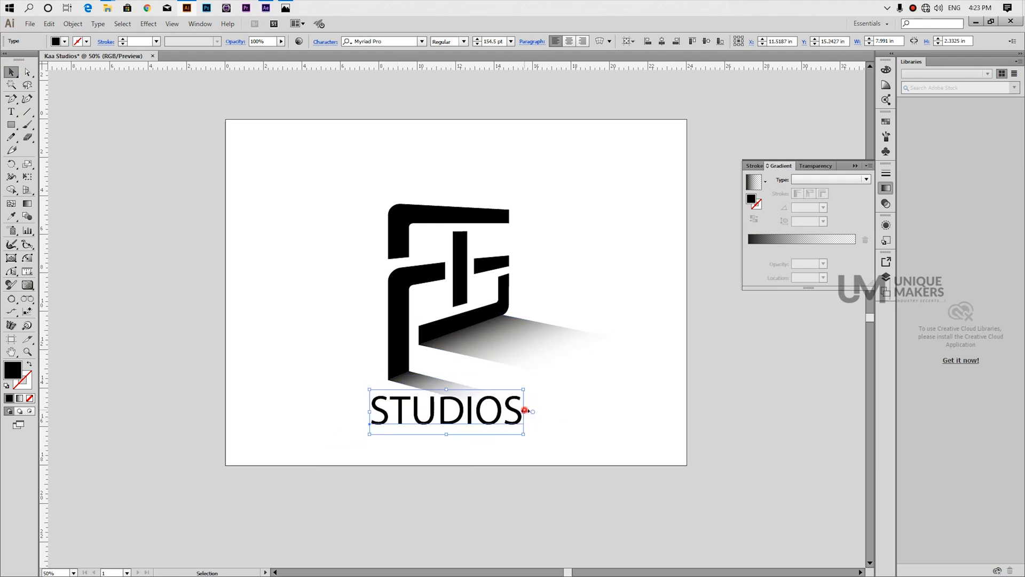
# Set the STUDIOS text's tracking to 250 and scale the text down to about 99.3 pt.
pyautogui.click(324, 43)
pyautogui.click(313, 123)
pyautogui.write('250')
pyautogui.press('Return')
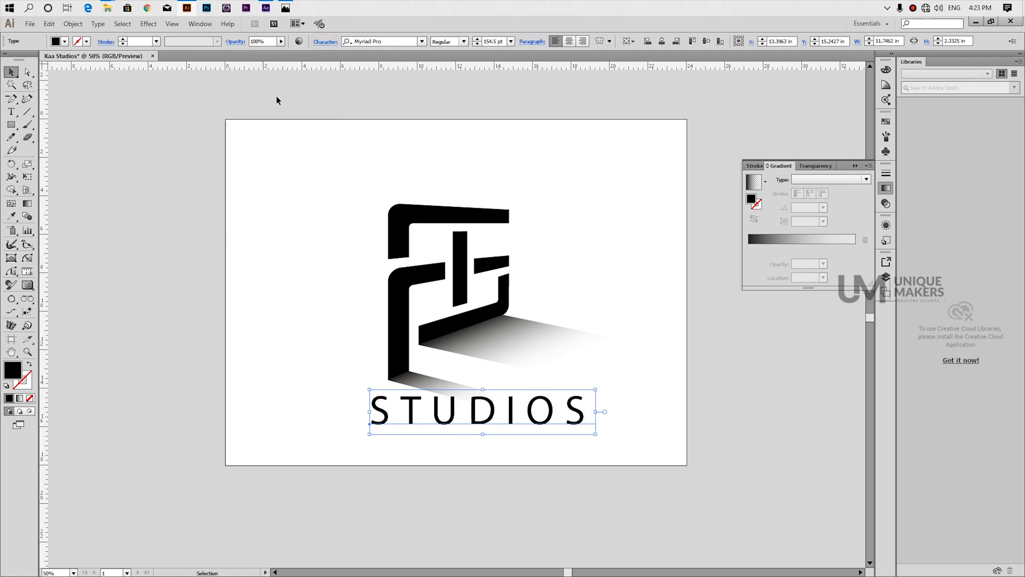
pyautogui.moveTo(596, 434); pyautogui.dragTo(556, 426)
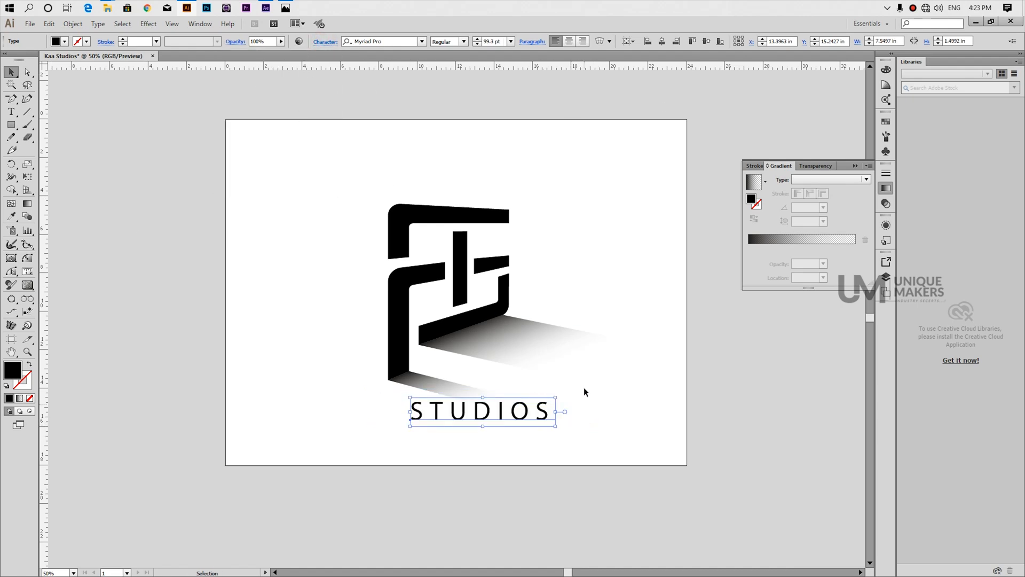
# Widen the letter spacing of the STUDIOS text to a tracking of 750.
pyautogui.click(324, 42)
pyautogui.click(314, 121)
pyautogui.write('750')
pyautogui.press('Return')
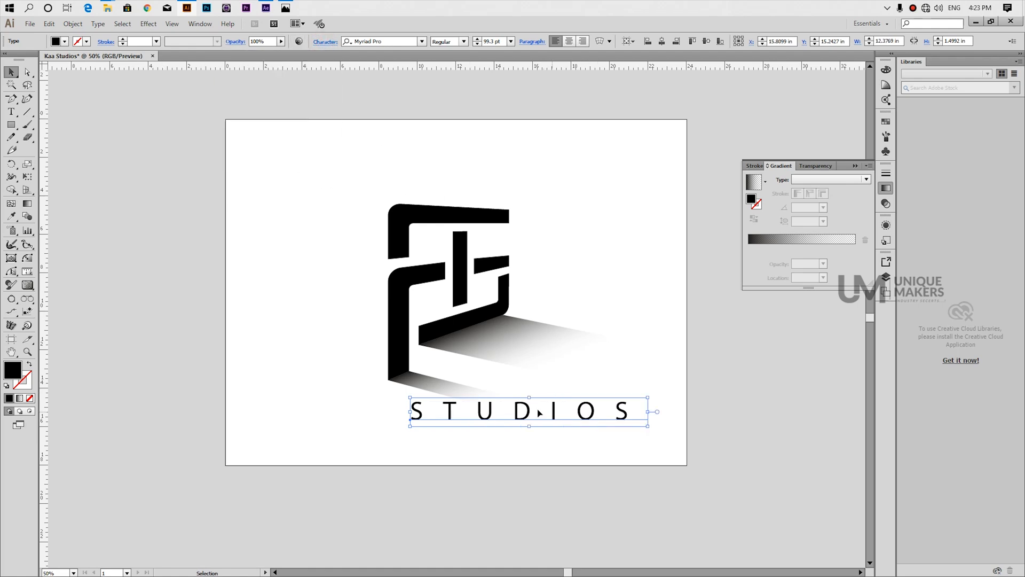
# Scale the STUDIOS text down to about 71 pt and position it just beneath the lettermark.
pyautogui.moveTo(500, 411); pyautogui.dragTo(443, 407)
pyautogui.moveTo(588, 426); pyautogui.dragTo(552, 419)
pyautogui.click(466, 408)
pyautogui.moveTo(465, 408); pyautogui.dragTo(460, 407)
pyautogui.click(576, 390)
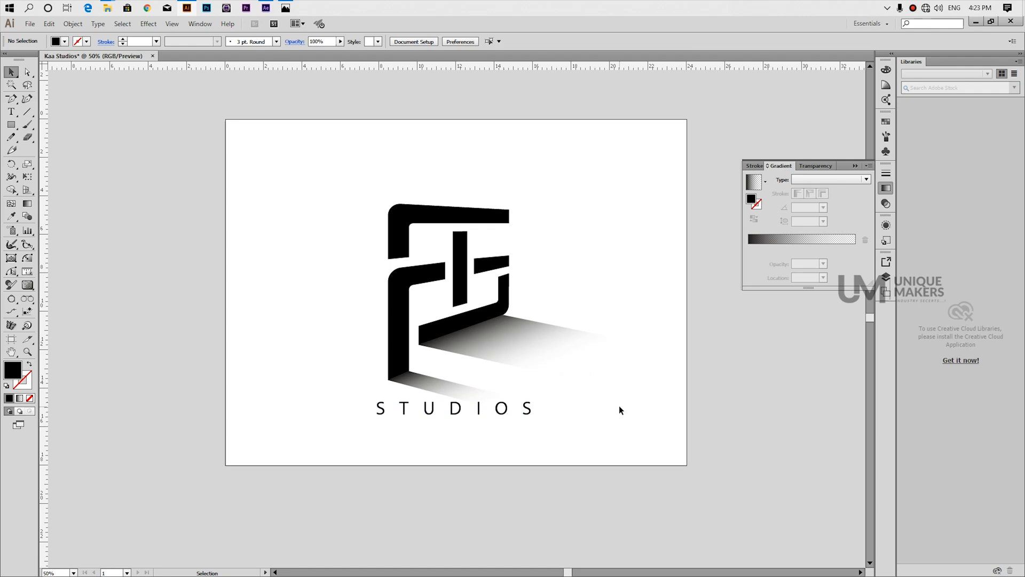
# Try the Bold style on the STUDIOS text and settle on Semibold.
pyautogui.click(528, 408)
pyautogui.click(463, 41)
pyautogui.click(470, 151)
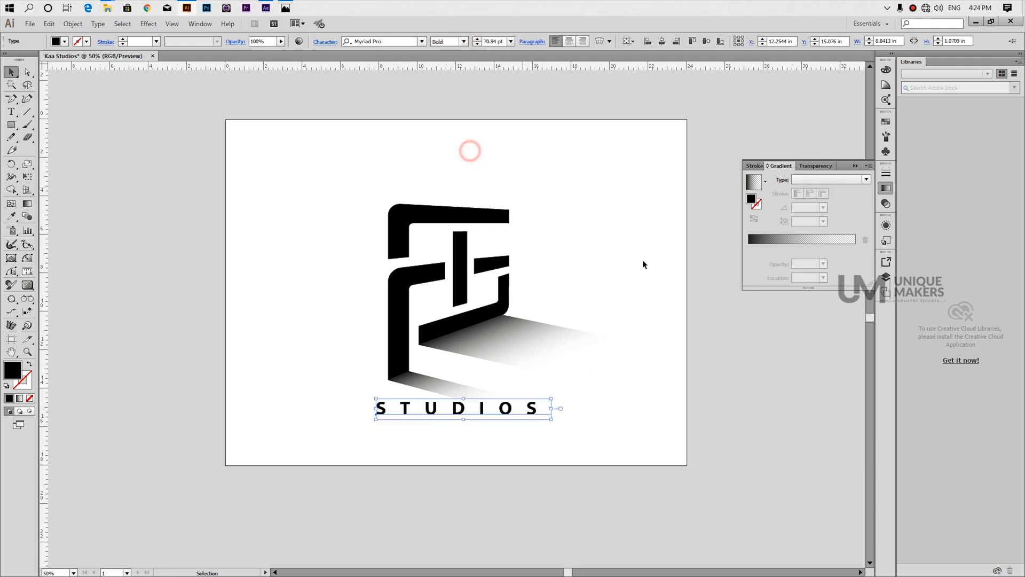
pyautogui.click(462, 41)
pyautogui.click(470, 119)
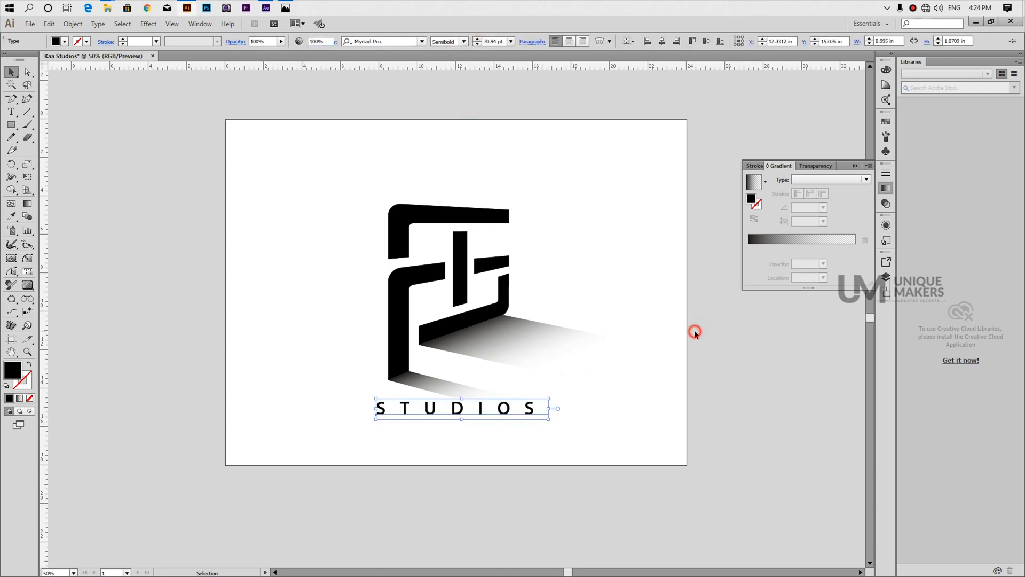
pyautogui.click(693, 332)
# Lower the two corners at the right end of the lettermark's top bar slightly so the bar slopes more.
pyautogui.press('a')
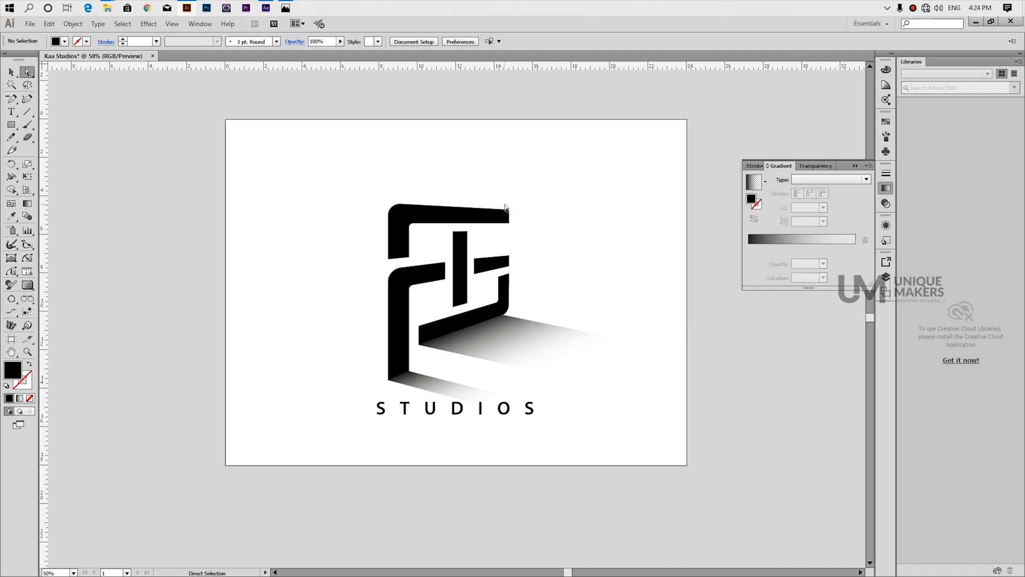
pyautogui.moveTo(506, 203); pyautogui.dragTo(533, 231)
pyautogui.hotkey('shift', 'Down')
pyautogui.hotkey('shift', 'Down')
pyautogui.hotkey('shift', 'Down')
pyautogui.hotkey('shift', 'Up')
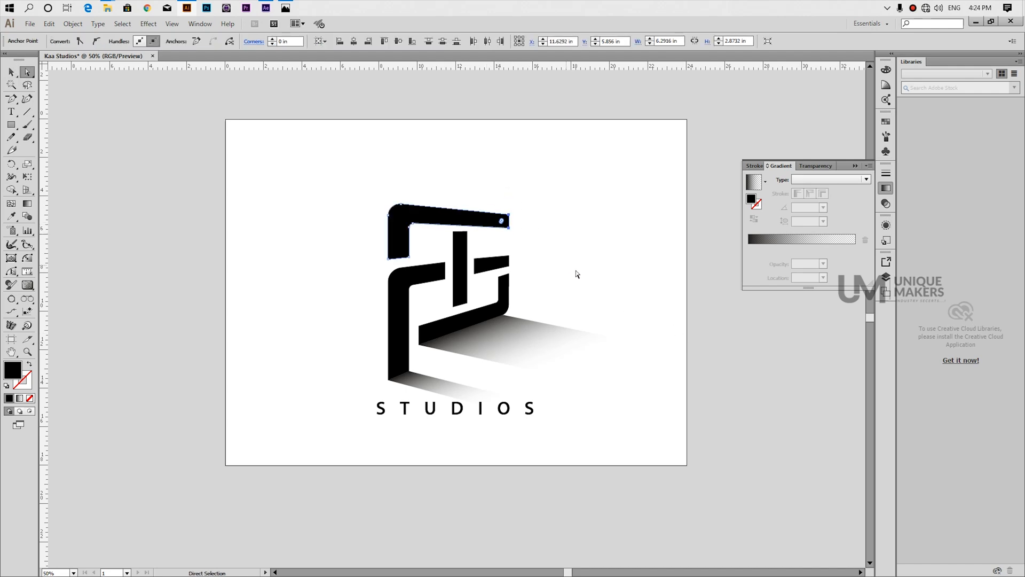
# Save the artwork as an Adobe Illustrator file named Kaa Studios in a new Kaa Studios folder inside Logo Designs.
pyautogui.click(577, 271)
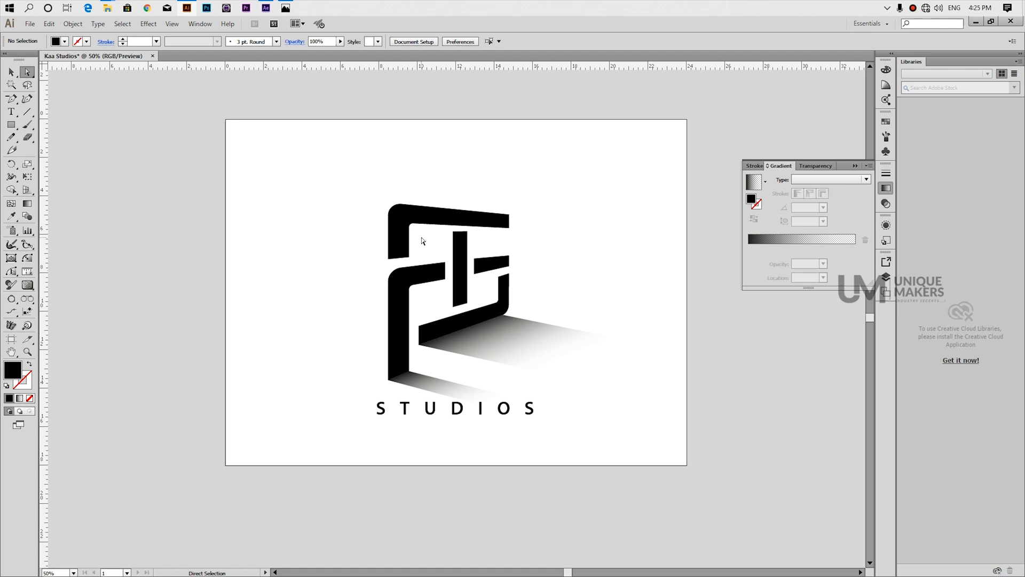
pyautogui.scroll(1, 469, 217)
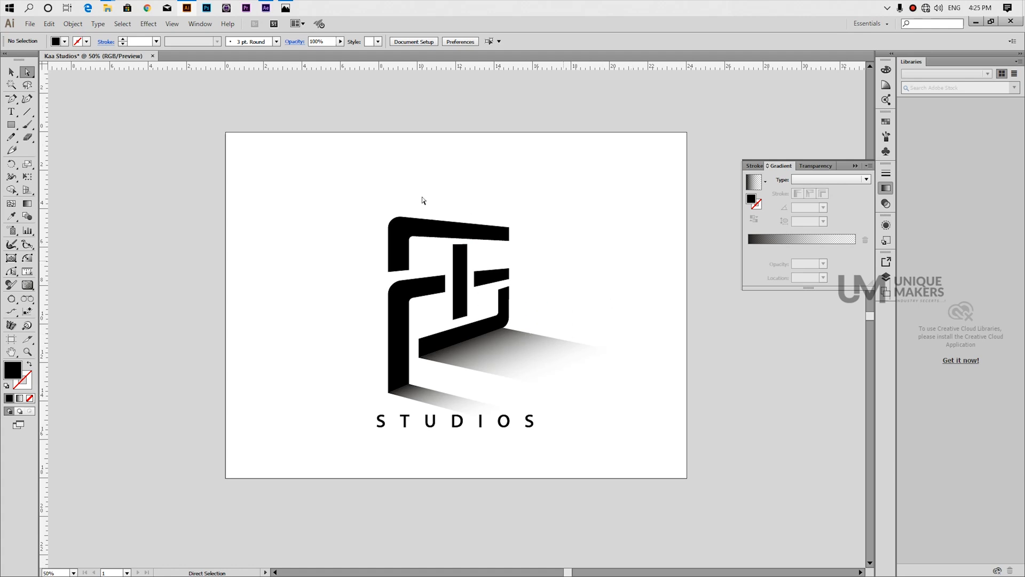
pyautogui.press('v')
pyautogui.hotkey('ctrl', 's')
pyautogui.click(186, 41)
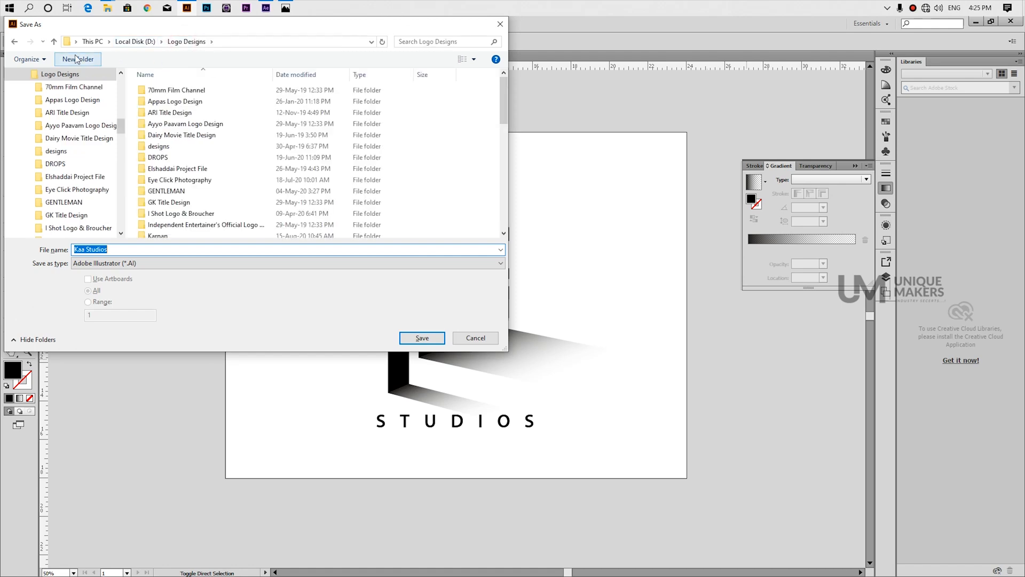
pyautogui.click(71, 58)
pyautogui.write('kKaa Studios')
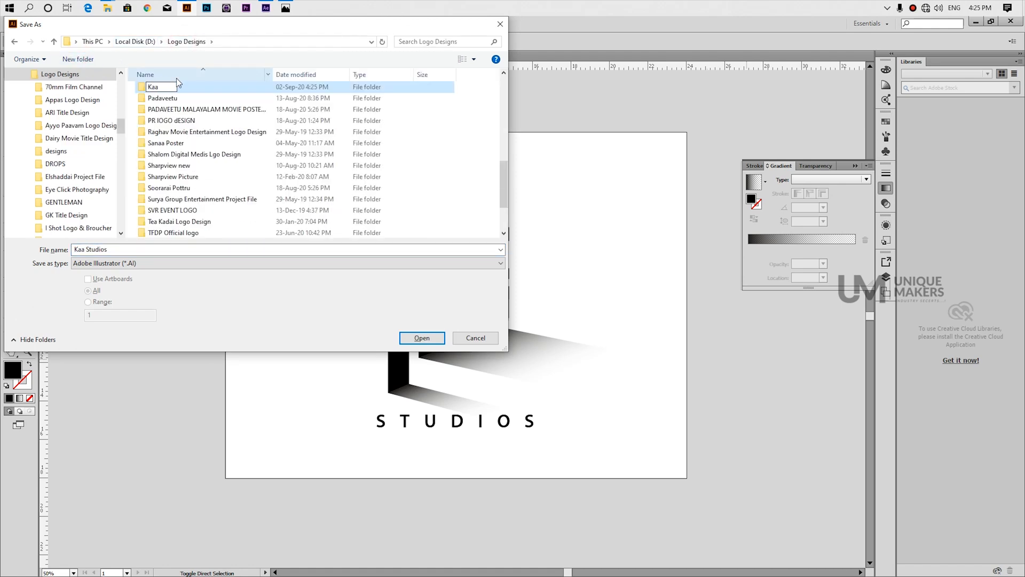
pyautogui.click(242, 88)
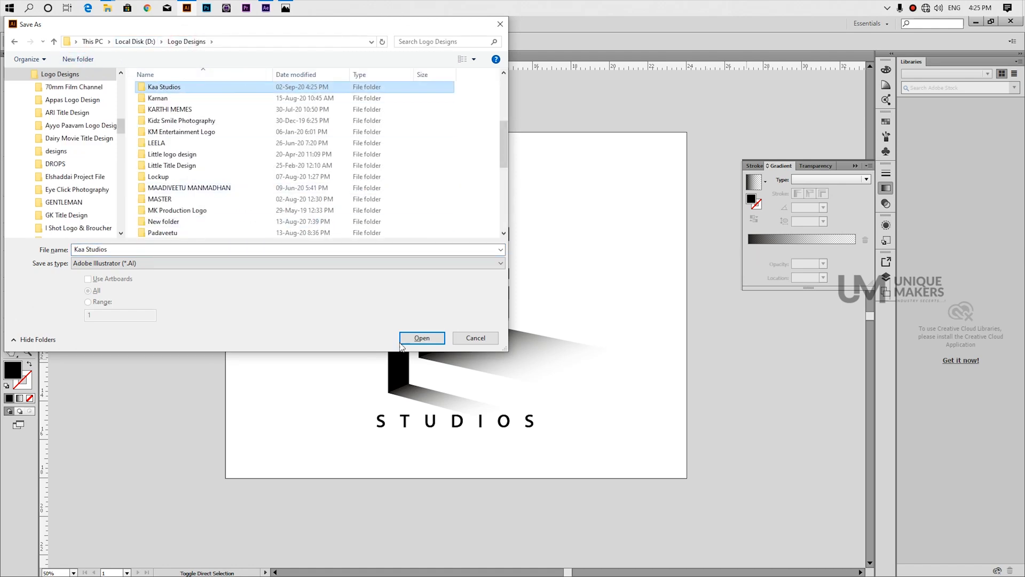
pyautogui.click(425, 341)
pyautogui.click(432, 342)
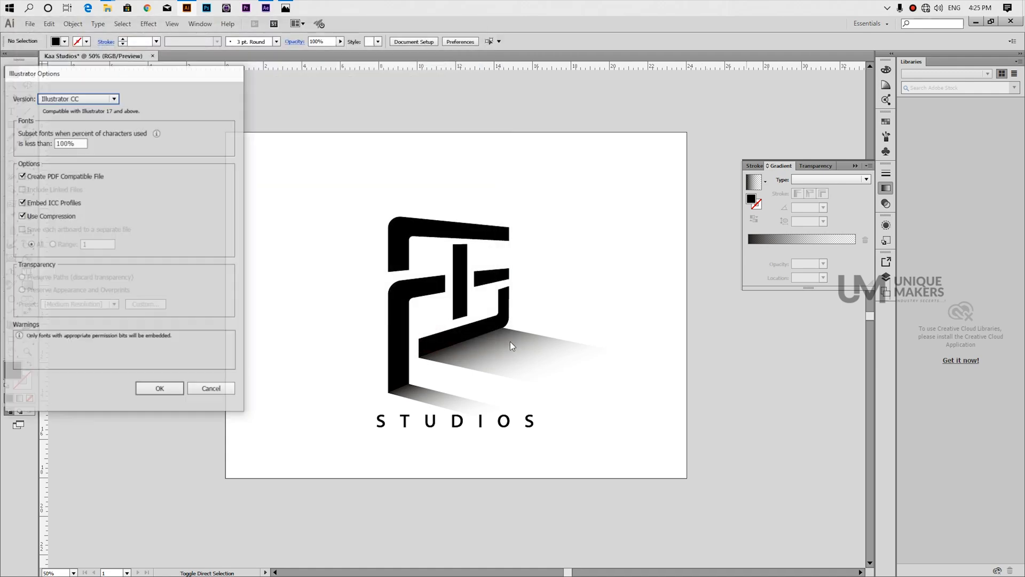
pyautogui.press('Return')
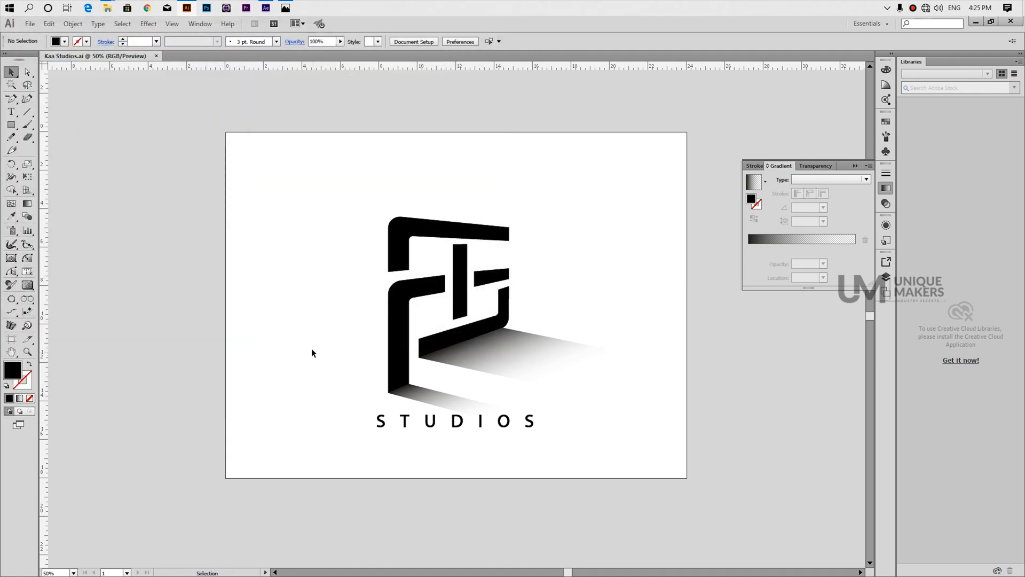
# Release the contents of Layer 1 to separate layers in sequence.
pyautogui.click(886, 277)
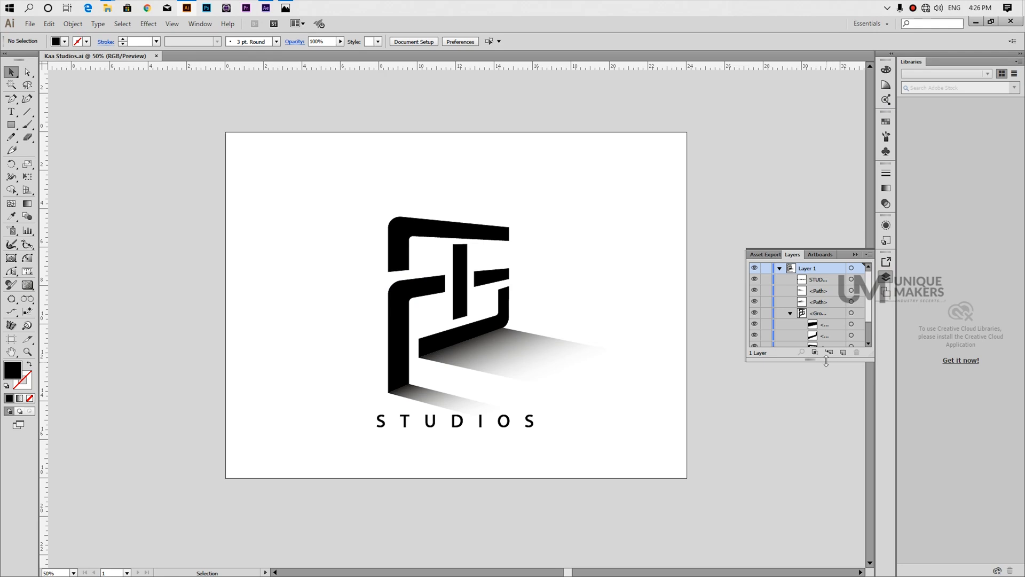
pyautogui.click(791, 312)
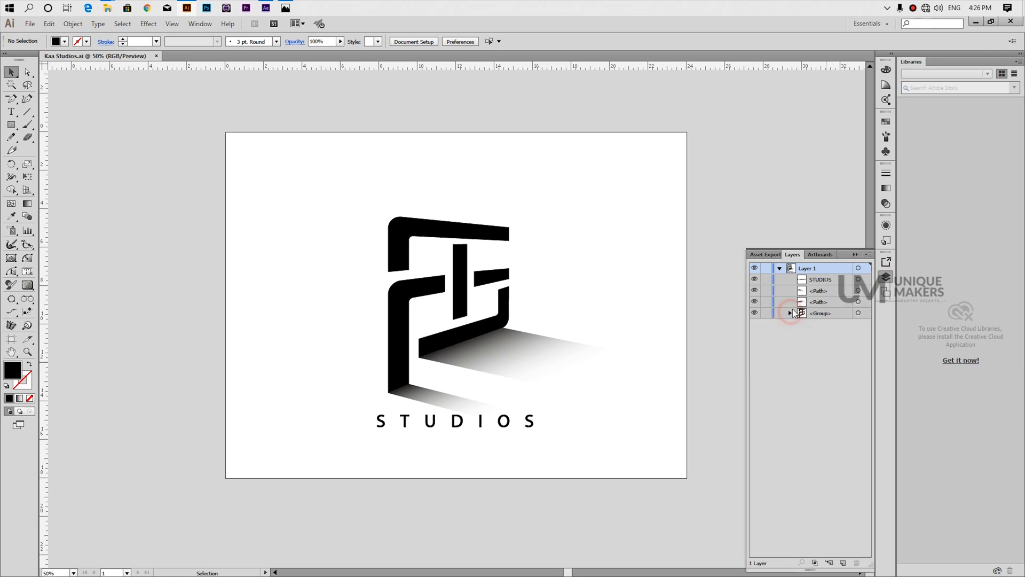
pyautogui.click(780, 268)
pyautogui.click(858, 268)
pyautogui.click(869, 254)
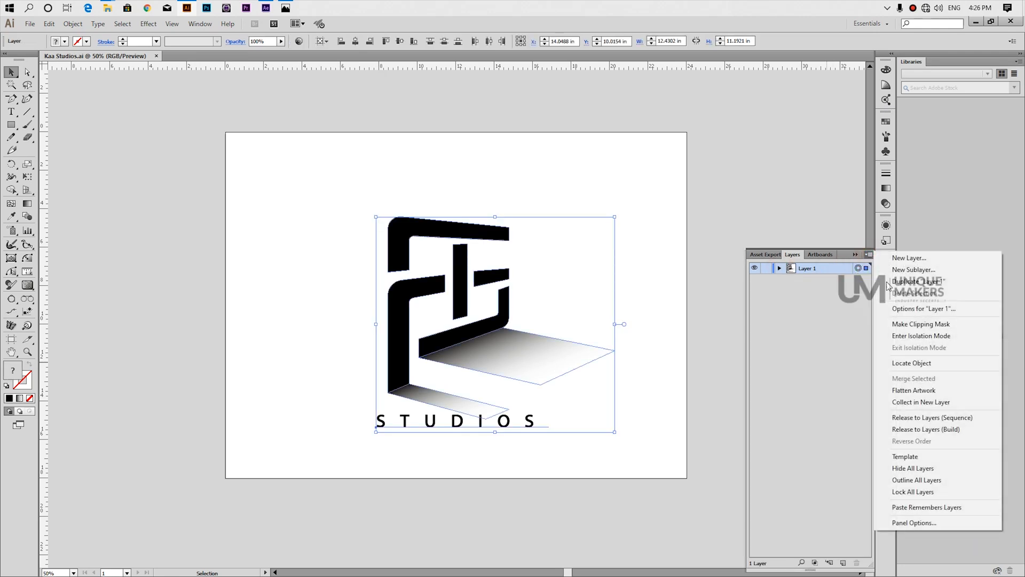
pyautogui.click(931, 418)
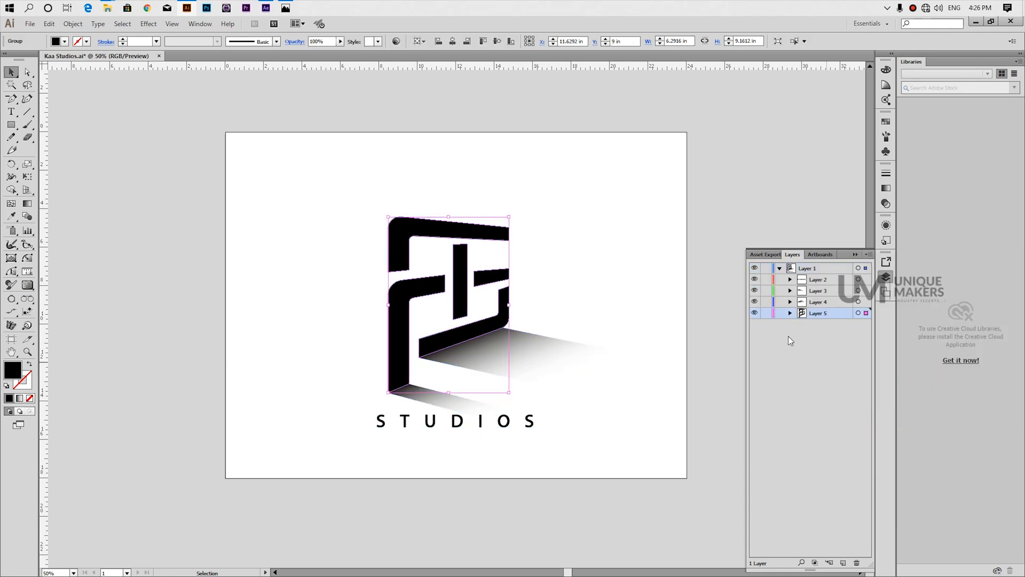
pyautogui.click(709, 330)
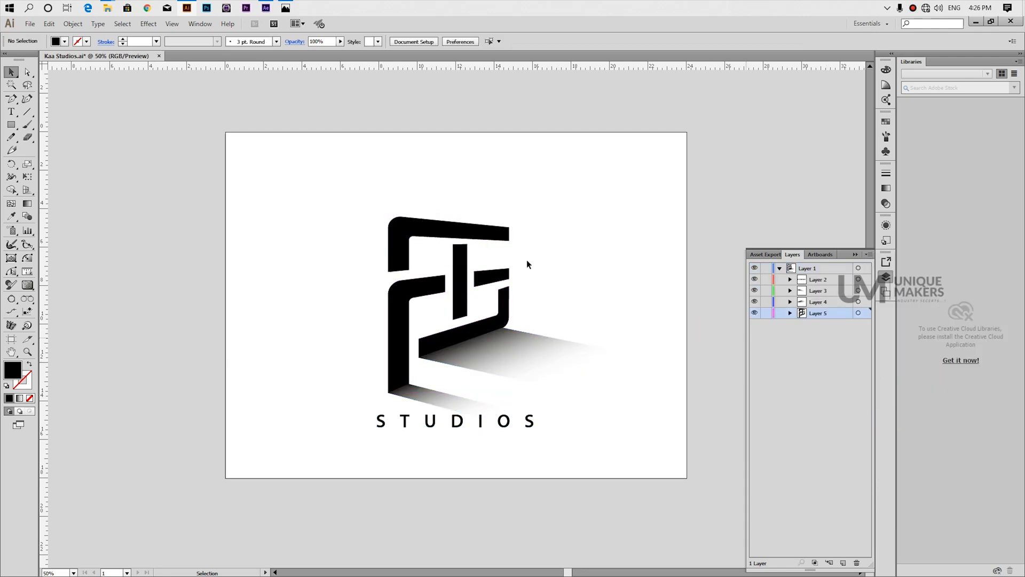
# Export the layered artwork as a Photoshop PSD named Kaa Studios into the Kaa Studios folder.
pyautogui.click(29, 24)
pyautogui.moveTo(80, 223)
pyautogui.click(224, 235)
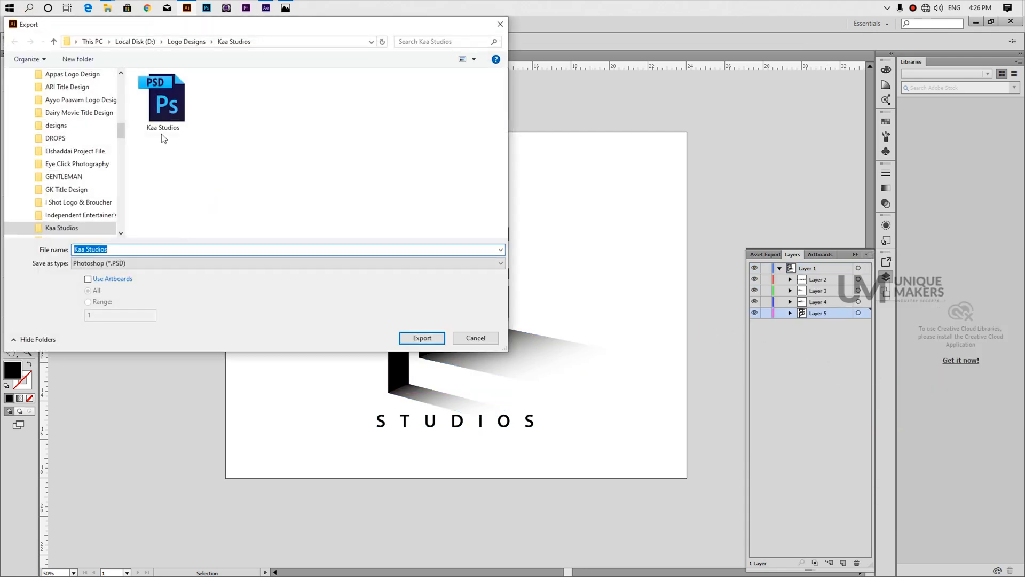
pyautogui.click(176, 264)
pyautogui.click(159, 331)
pyautogui.click(422, 337)
pyautogui.click(549, 338)
pyautogui.click(310, 245)
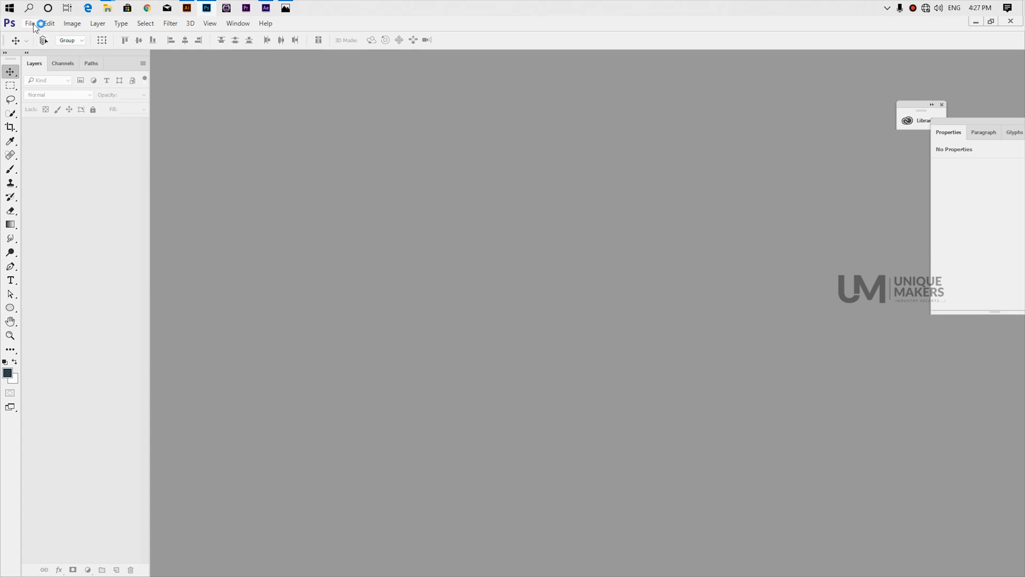
# In Photoshop, open Kaa Studios.psd from the Logo Designs > Kaa Studios folder on Local Disk (D:).
pyautogui.click(35, 25)
pyautogui.click(41, 48)
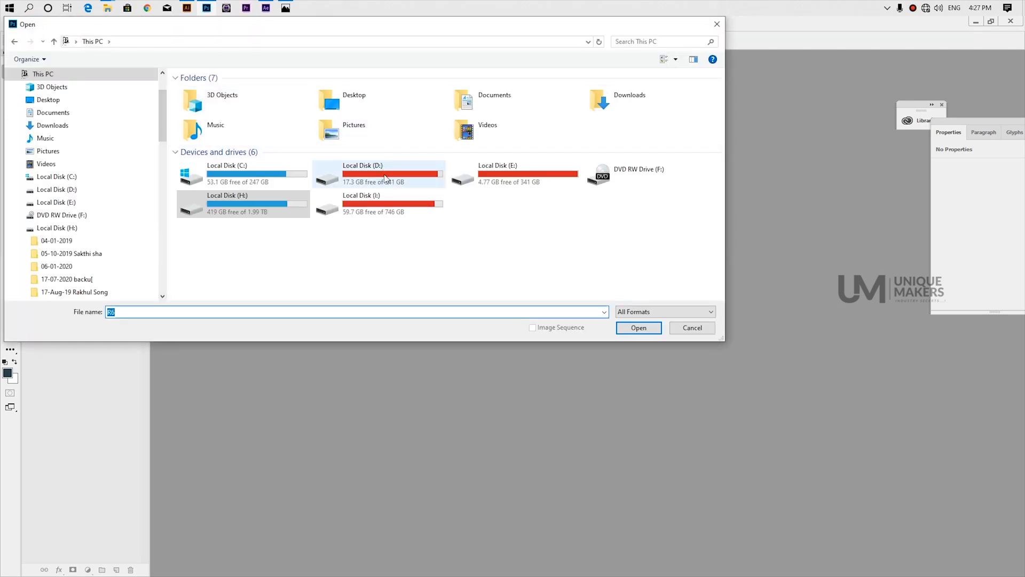
pyautogui.doubleClick(379, 175)
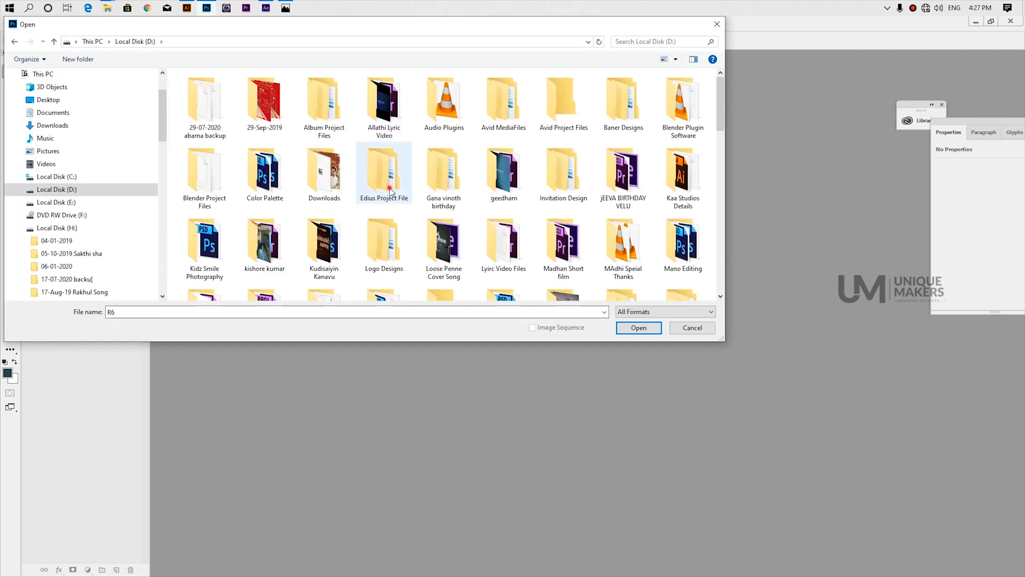
pyautogui.doubleClick(384, 243)
pyautogui.doubleClick(261, 235)
pyautogui.click(265, 101)
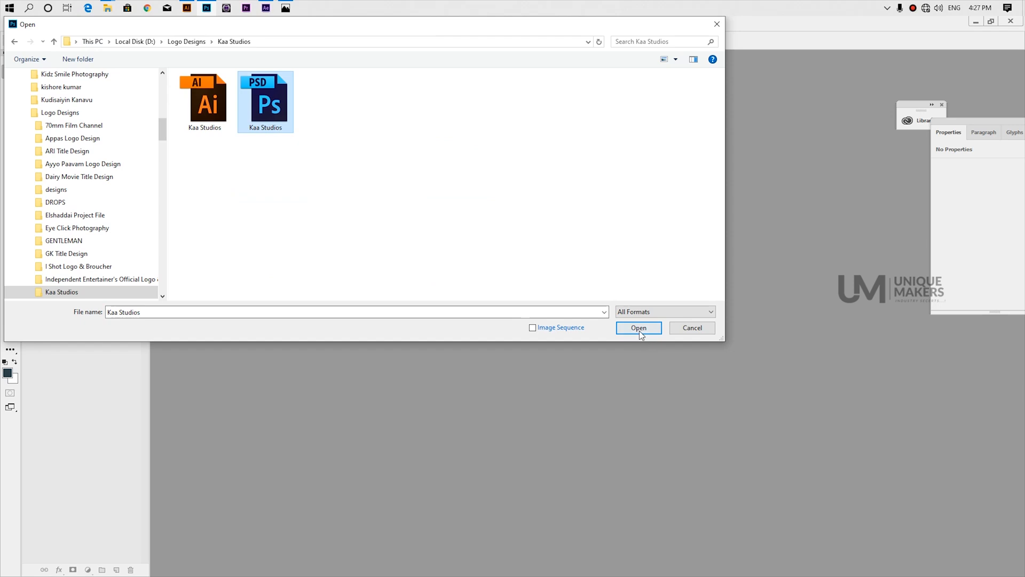
pyautogui.click(642, 330)
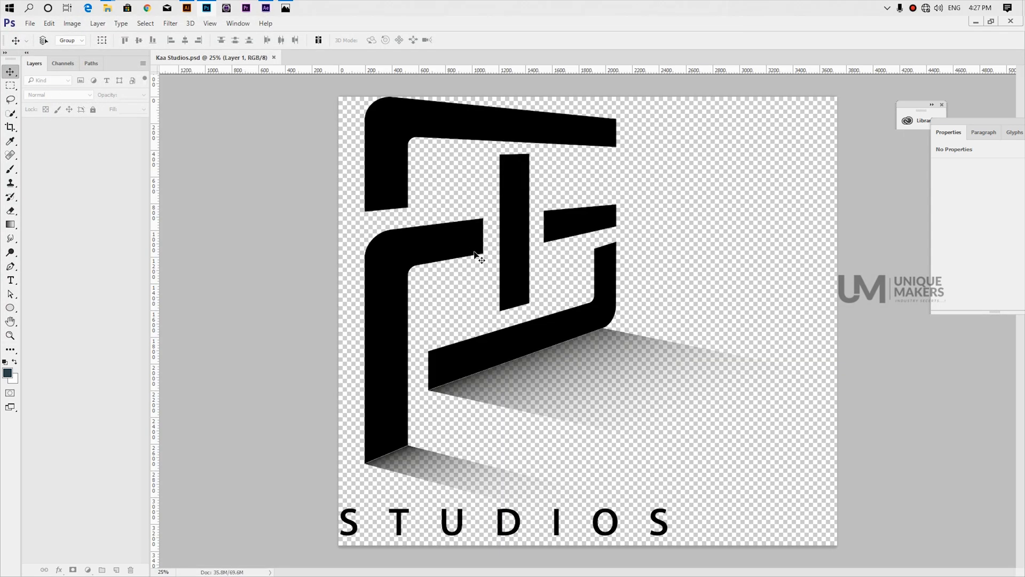
pyautogui.scroll(-5, 540, 257)
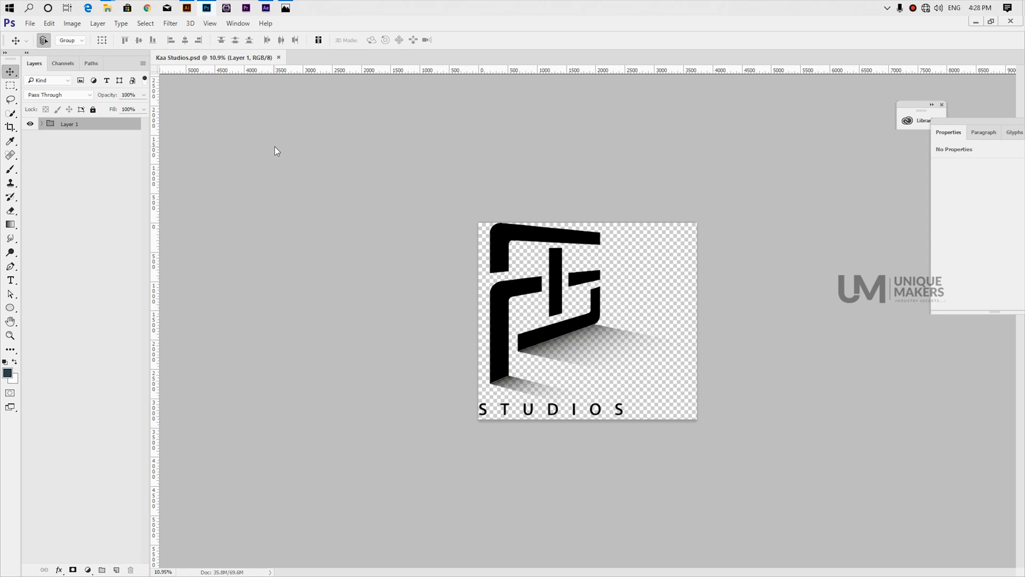
# Create a white 1920 x 1080 px, 300 ppi document named 1080p and copy the Layer 1 logo group into it.
pyautogui.hotkey('ctrl', 'n')
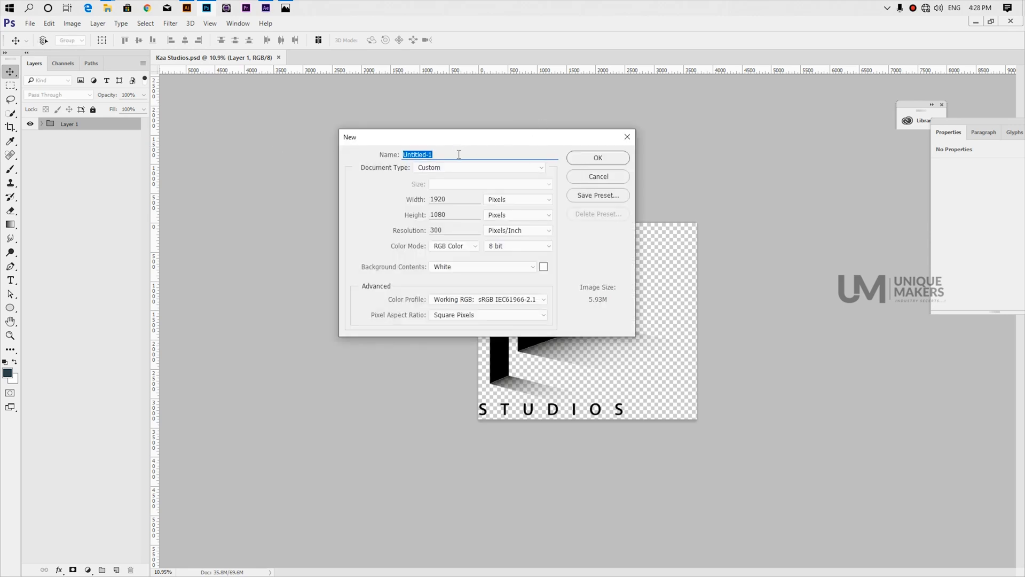
pyautogui.write('1080p')
pyautogui.click(593, 160)
pyautogui.click(187, 58)
pyautogui.moveTo(101, 124); pyautogui.dragTo(425, 219)
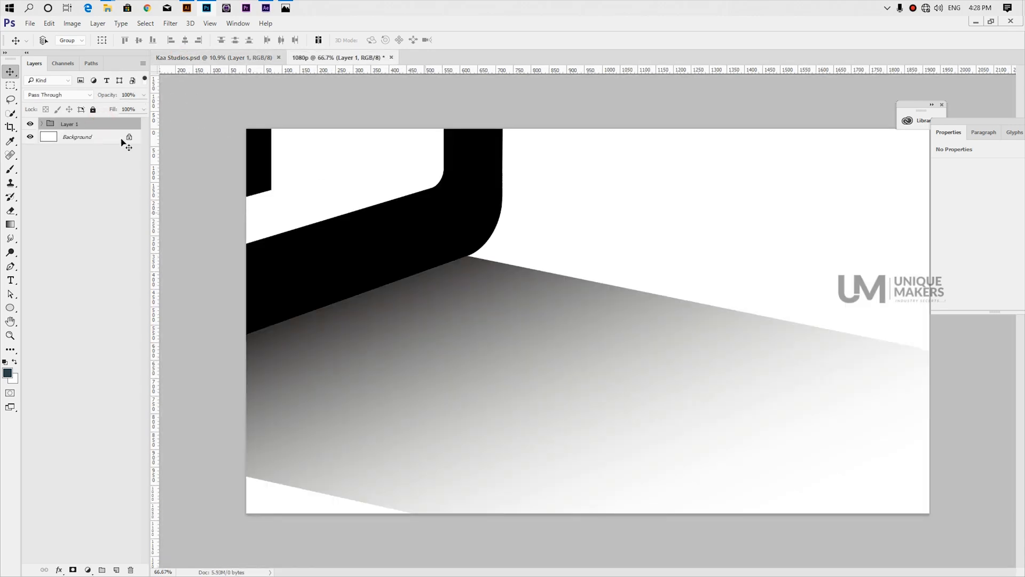
# Scale the oversized logo group down proportionally to a small logo and centre it on the 1080p canvas.
pyautogui.hotkey('ctrl', 't')
pyautogui.hotkey('ctrl', '-')
pyautogui.hotkey('ctrl', '-')
pyautogui.hotkey('ctrl', '-')
pyautogui.hotkey('ctrl', '-')
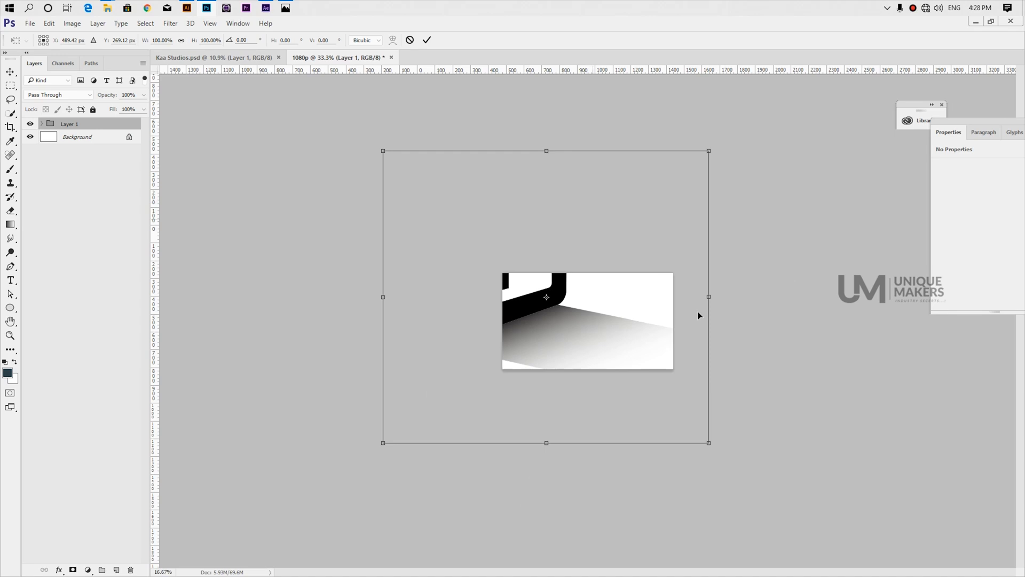
pyautogui.moveTo(710, 444); pyautogui.dragTo(587, 316)
pyautogui.hotkey('ctrl', '+')
pyautogui.hotkey('ctrl', '+')
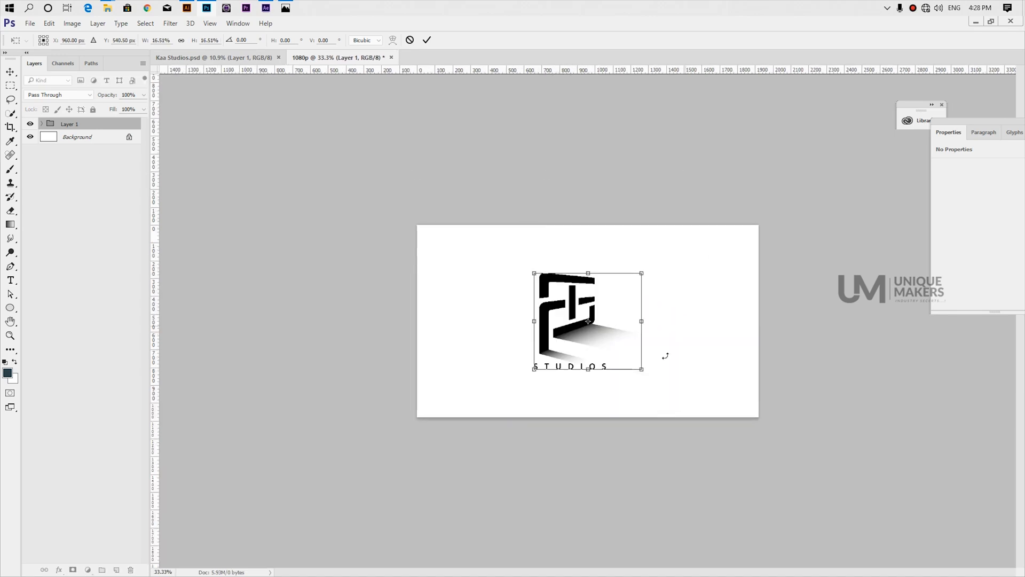
pyautogui.moveTo(642, 372); pyautogui.dragTo(632, 362)
pyautogui.press('Return')
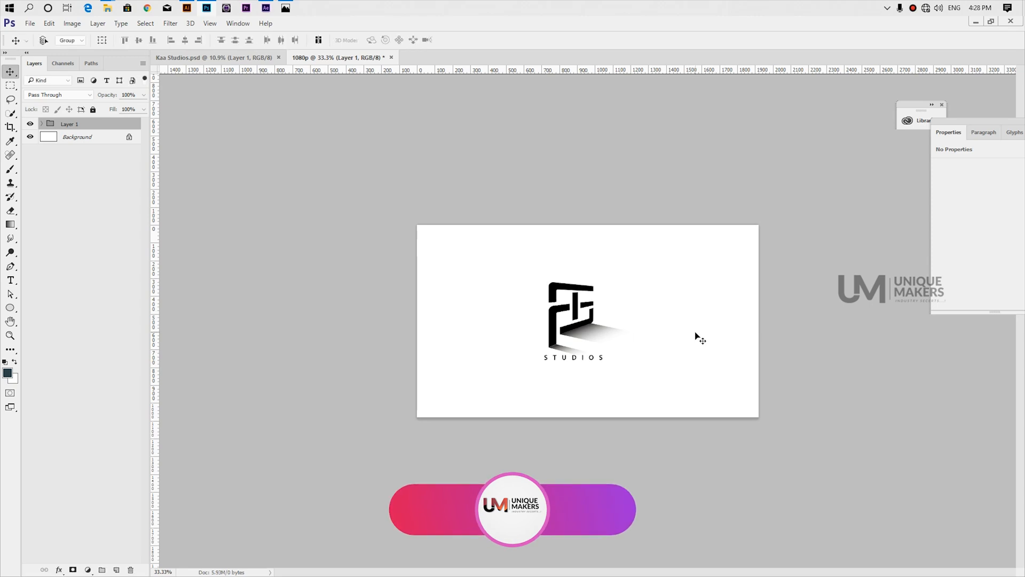
# Add a gradient fill layer directly above the Background and set its style to Radial.
pyautogui.hotkey('ctrl', '+')
pyautogui.hotkey('ctrl', '+')
pyautogui.click(99, 137)
pyautogui.click(88, 569)
pyautogui.click(134, 352)
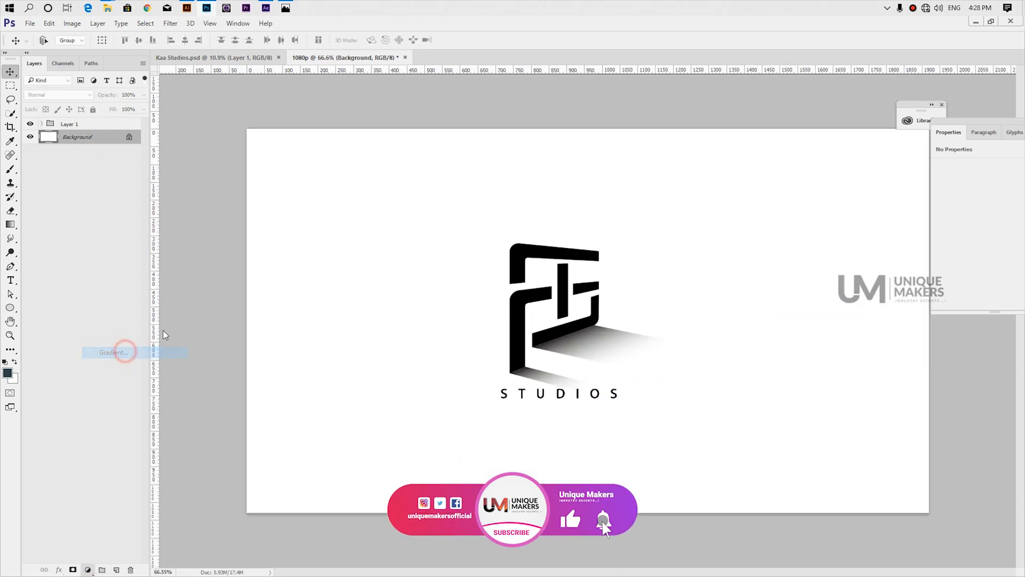
pyautogui.click(206, 103)
pyautogui.click(203, 118)
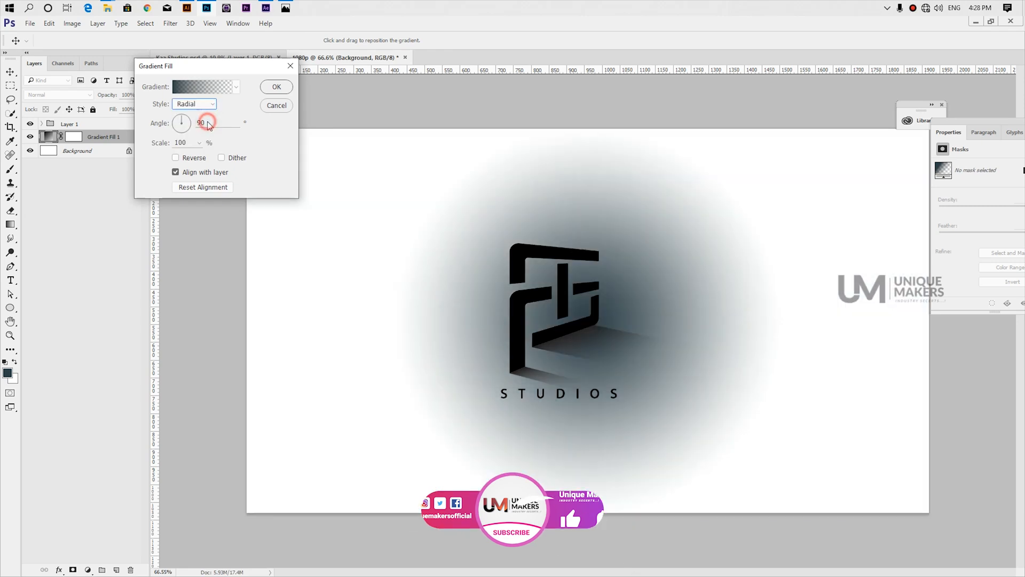
# Try several vintage gradient presets for the fill layer and apply the dark blue to pale cream one.
pyautogui.click(202, 87)
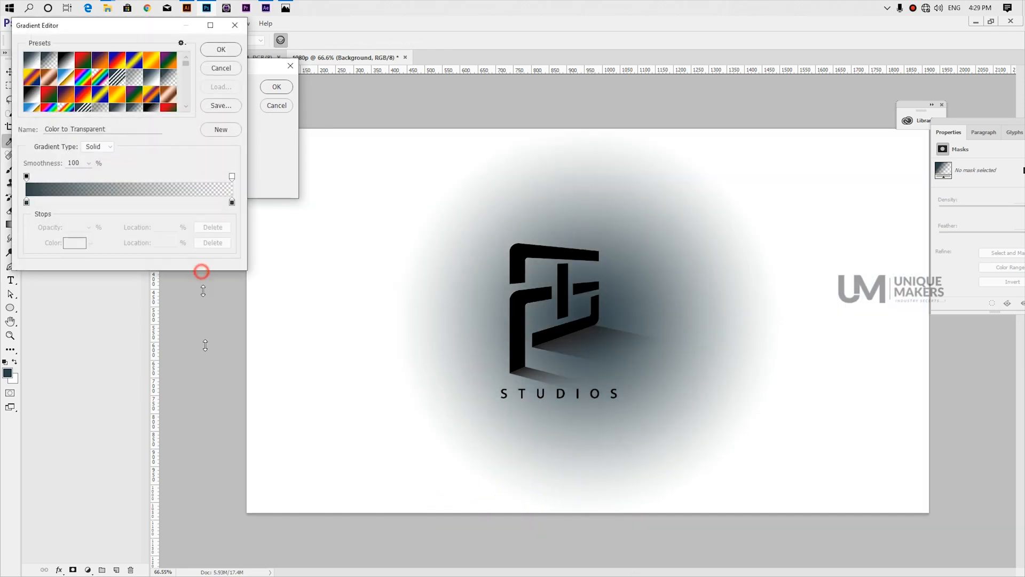
pyautogui.moveTo(202, 272); pyautogui.dragTo(202, 487)
pyautogui.moveTo(247, 279); pyautogui.dragTo(389, 291)
pyautogui.moveTo(173, 490); pyautogui.dragTo(173, 553)
pyautogui.click(84, 183)
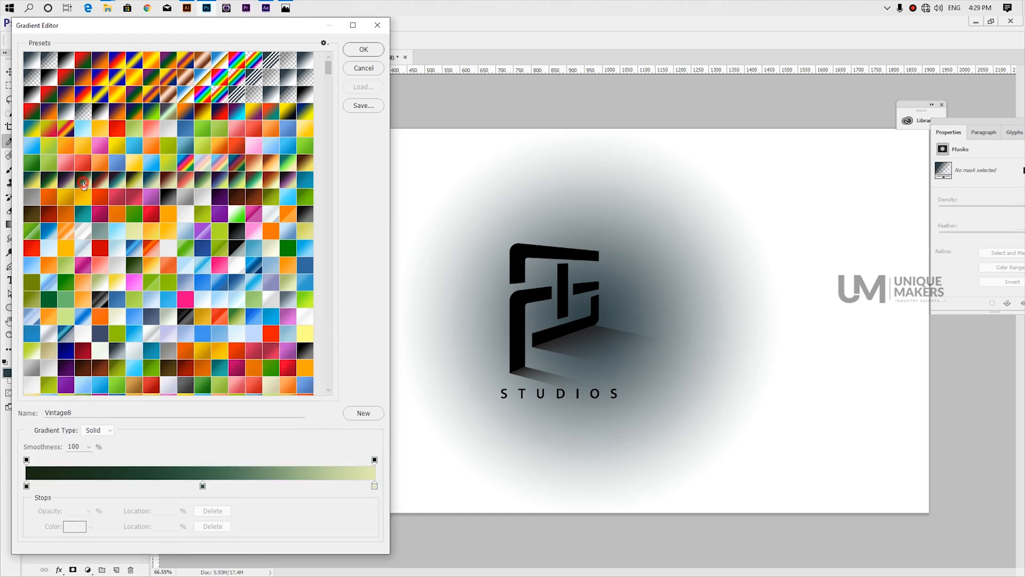
pyautogui.click(202, 183)
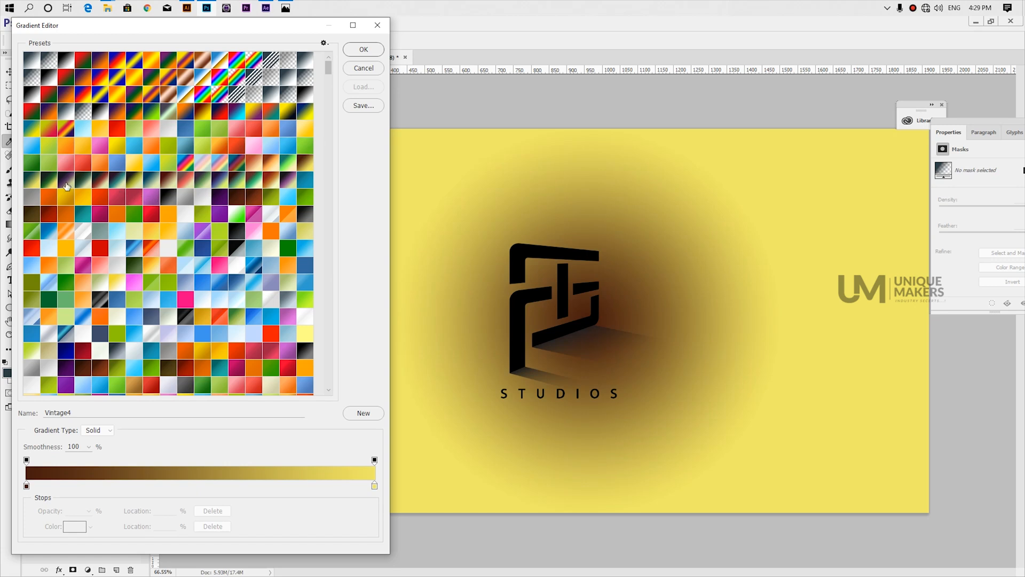
pyautogui.click(151, 187)
pyautogui.click(353, 50)
# Reverse the gradient fill and set its angle to 45° and its scale to 300%.
pyautogui.click(185, 158)
pyautogui.doubleClick(203, 122)
pyautogui.write('45')
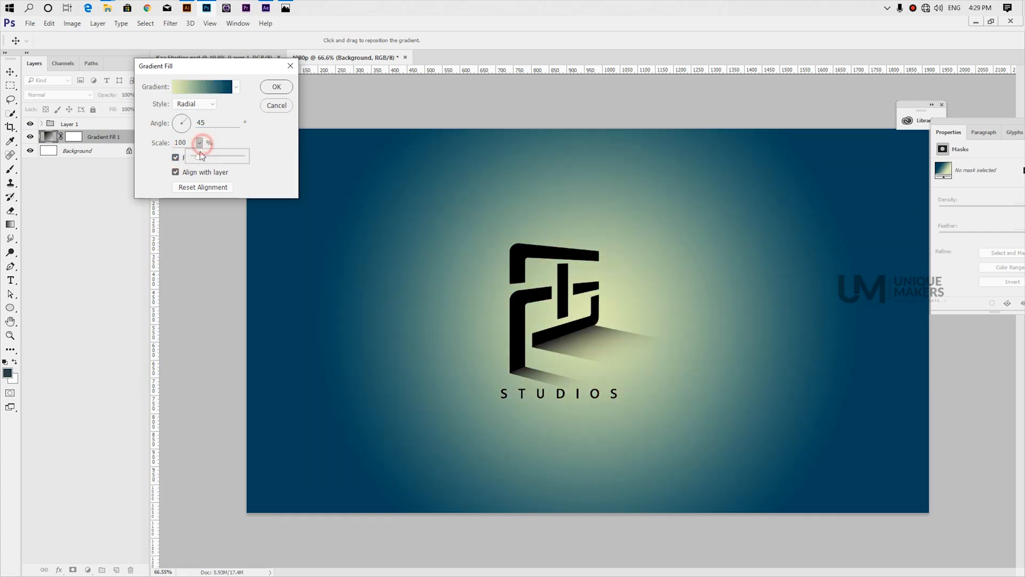
pyautogui.moveTo(206, 160); pyautogui.dragTo(210, 158)
pyautogui.click(193, 145)
pyautogui.write('300')
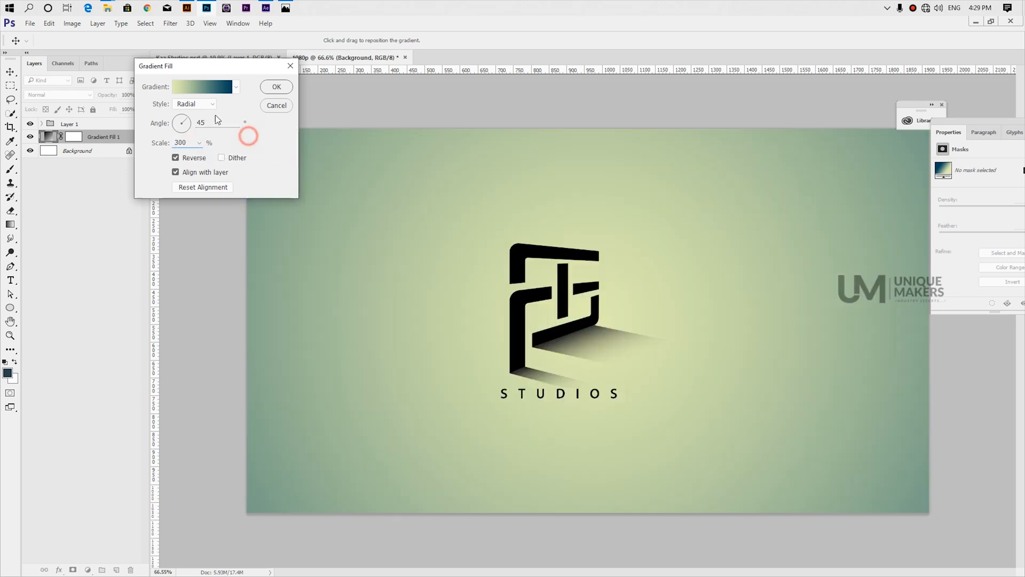
# Change the fill's gradient to the dark teal to yellow vintage preset.
pyautogui.click(203, 87)
pyautogui.moveTo(249, 244); pyautogui.dragTo(363, 244)
pyautogui.moveTo(228, 270); pyautogui.dragTo(230, 518)
pyautogui.click(132, 184)
# Recolour the gradient's dark teal stop at 0% to black, 000000.
pyautogui.click(26, 450)
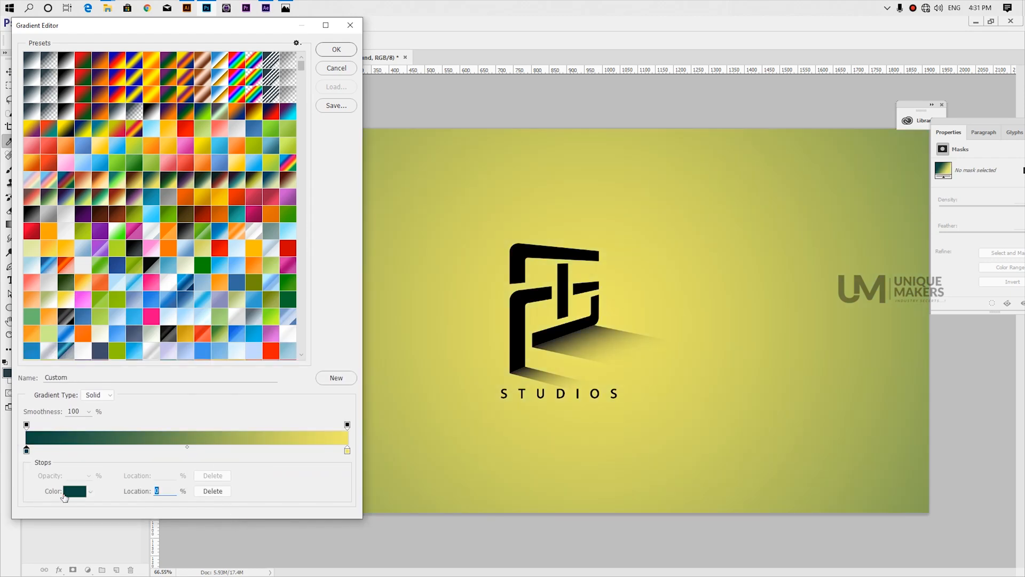
pyautogui.click(64, 495)
pyautogui.click(788, 116)
pyautogui.click(763, 94)
pyautogui.moveTo(751, 127)
pyautogui.mouseDown()
pyautogui.moveTo(769, 148)
pyautogui.moveTo(730, 159)
pyautogui.moveTo(762, 78)
pyautogui.moveTo(741, 170)
pyautogui.mouseUp()
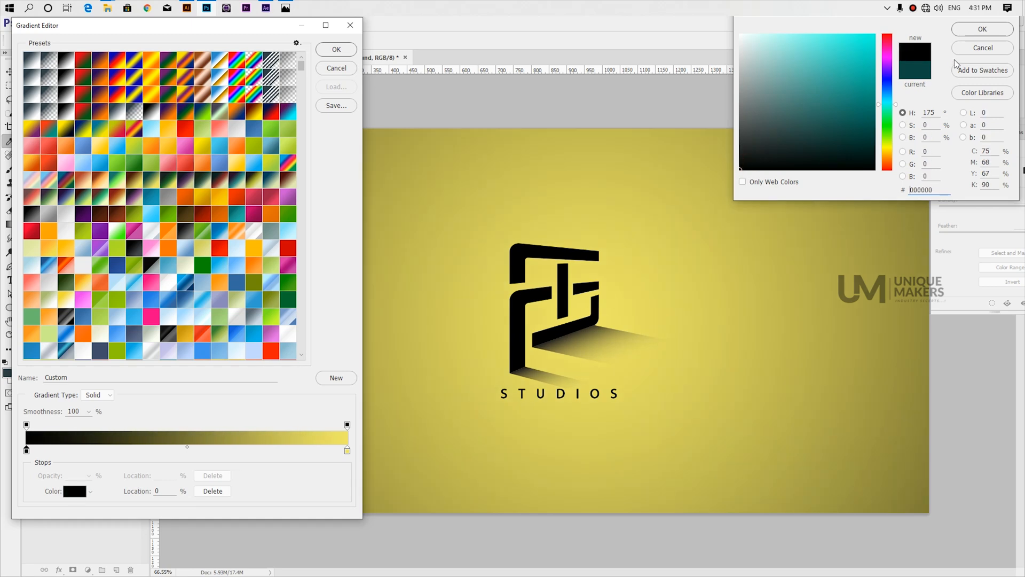
pyautogui.click(983, 29)
# Recolour the gradient's yellow stop at 100% to a pale cream and apply the black-to-cream radial gradient fill.
pyautogui.click(347, 451)
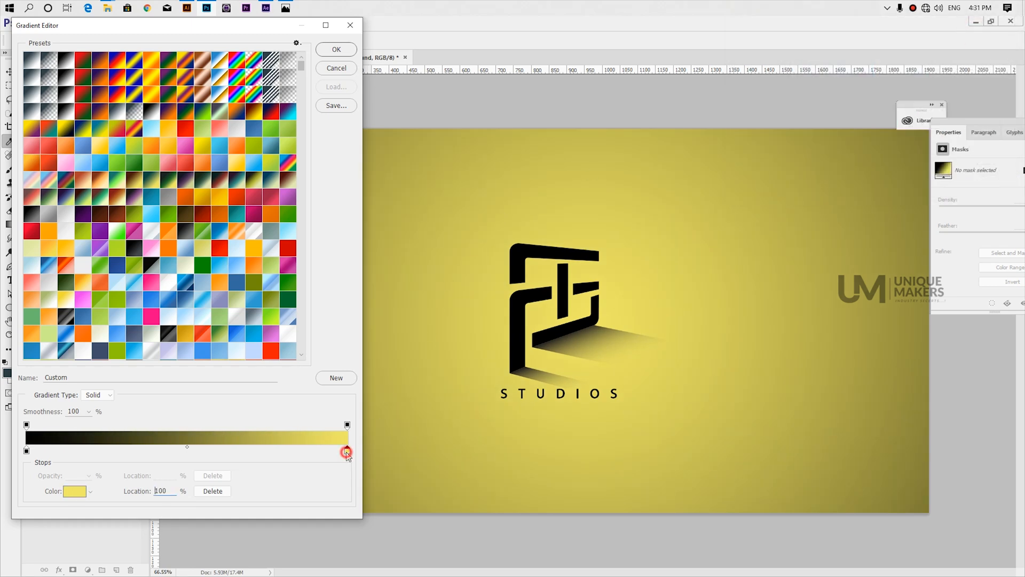
pyautogui.click(65, 497)
pyautogui.click(769, 35)
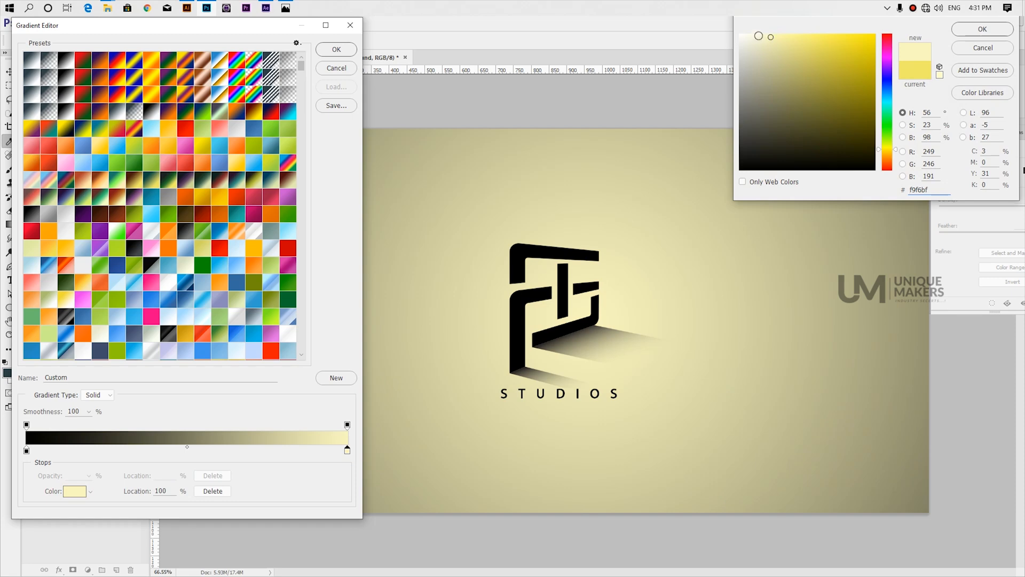
pyautogui.moveTo(757, 39); pyautogui.dragTo(765, 36)
pyautogui.click(966, 30)
pyautogui.click(26, 451)
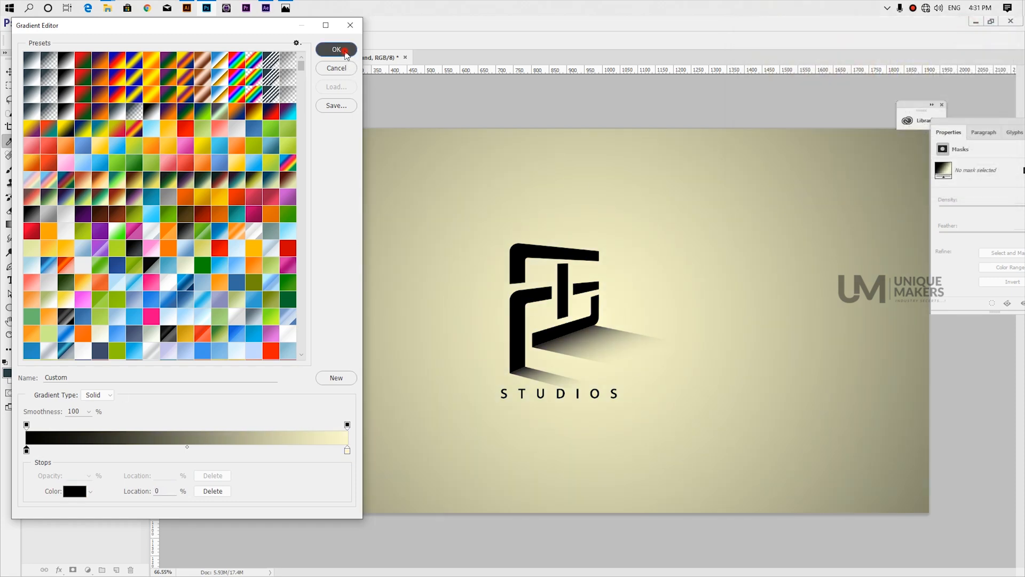
pyautogui.click(337, 49)
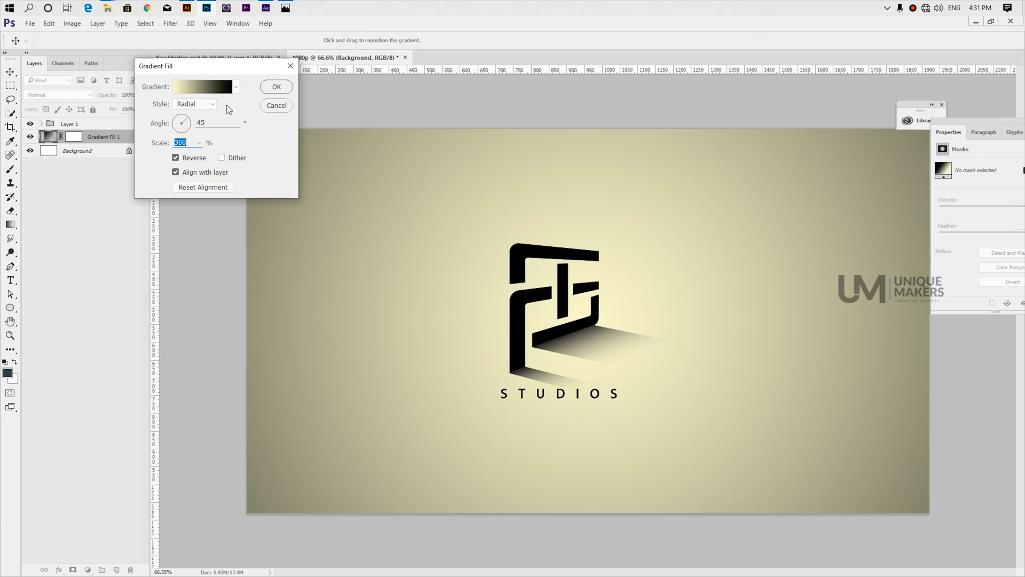
pyautogui.click(277, 86)
# Group the Gradient Fill 1 layer together with the Layer 1 logo group.
pyautogui.scroll(-3, 414, 228)
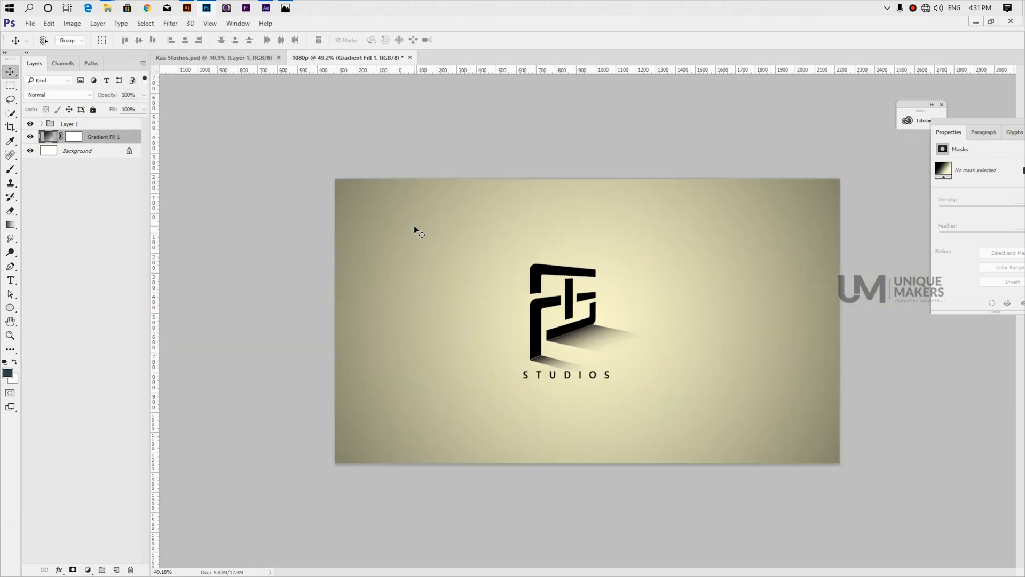
pyautogui.scroll(2, 384, 219)
pyautogui.scroll(2, 355, 213)
pyautogui.scroll(-2, 357, 213)
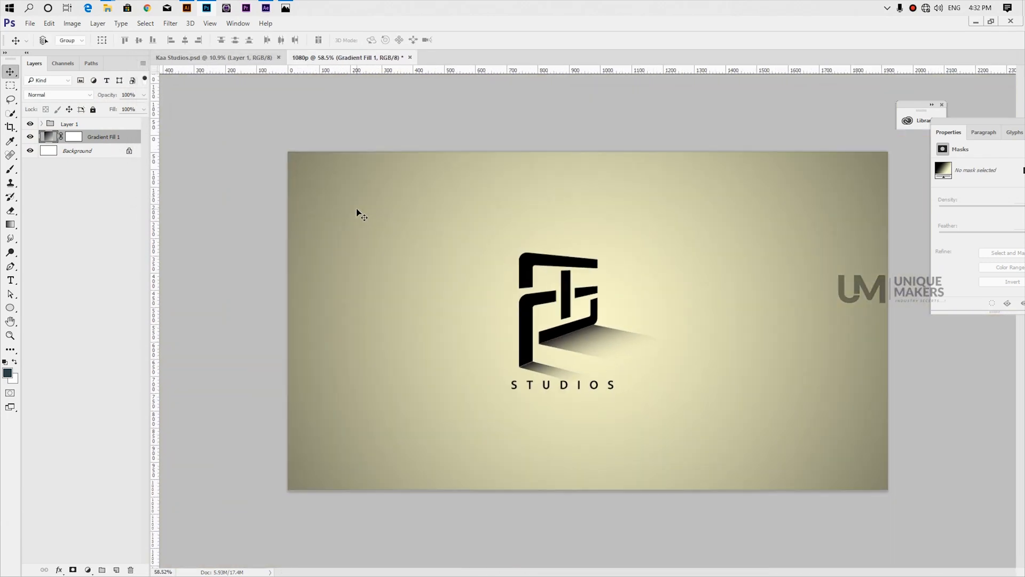
pyautogui.scroll(-2, 356, 212)
pyautogui.scroll(1, 356, 213)
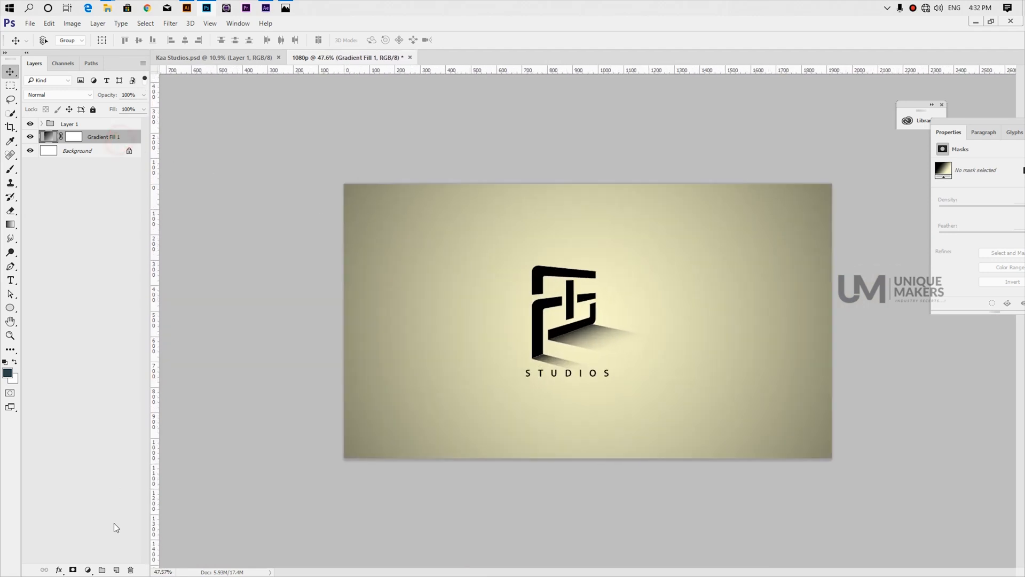
pyautogui.keyDown('shift'); pyautogui.click(101, 124); pyautogui.keyUp('shift')
pyautogui.hotkey('ctrl', 'g')
# Add a guide layout from the .125 preset, with 2 columns, 2 rows and 37.5 px margins.
pyautogui.click(210, 23)
pyautogui.click(272, 303)
pyautogui.click(657, 146)
pyautogui.click(639, 229)
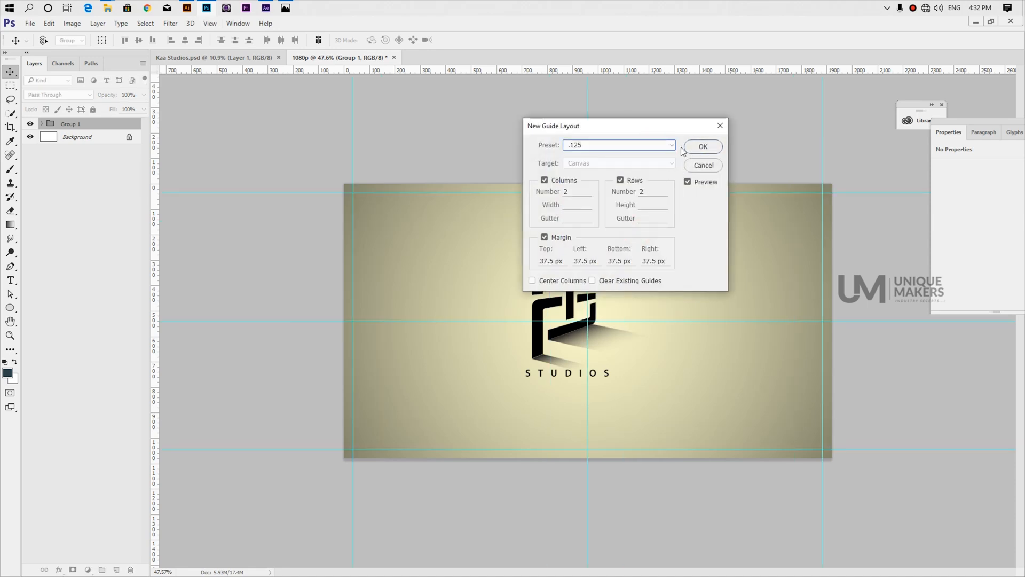
pyautogui.click(703, 147)
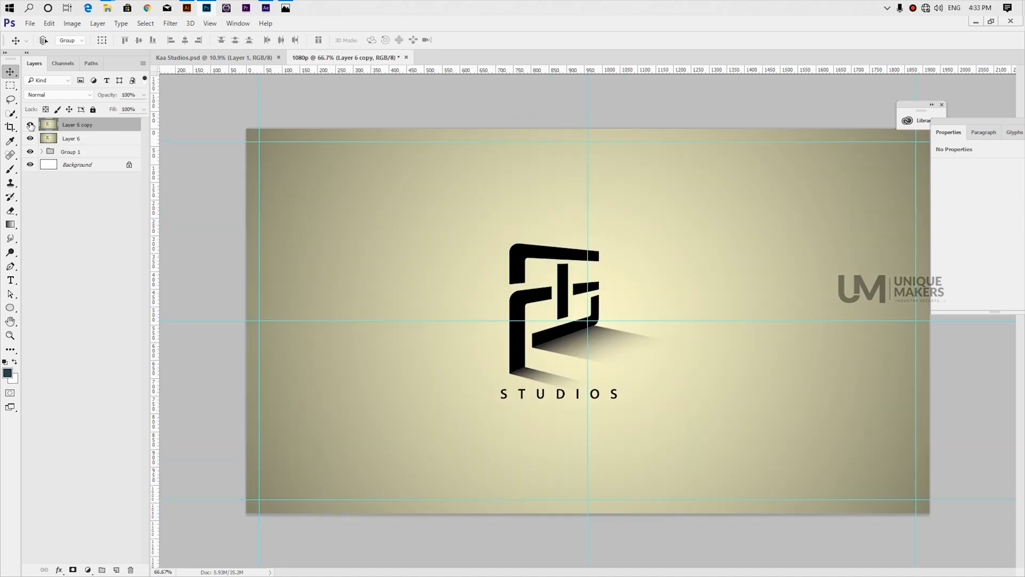
# Hide Layer 6 copy and apply a Gaussian Blur with a 25 px radius to Layer 6.
pyautogui.click(78, 127)
pyautogui.click(72, 140)
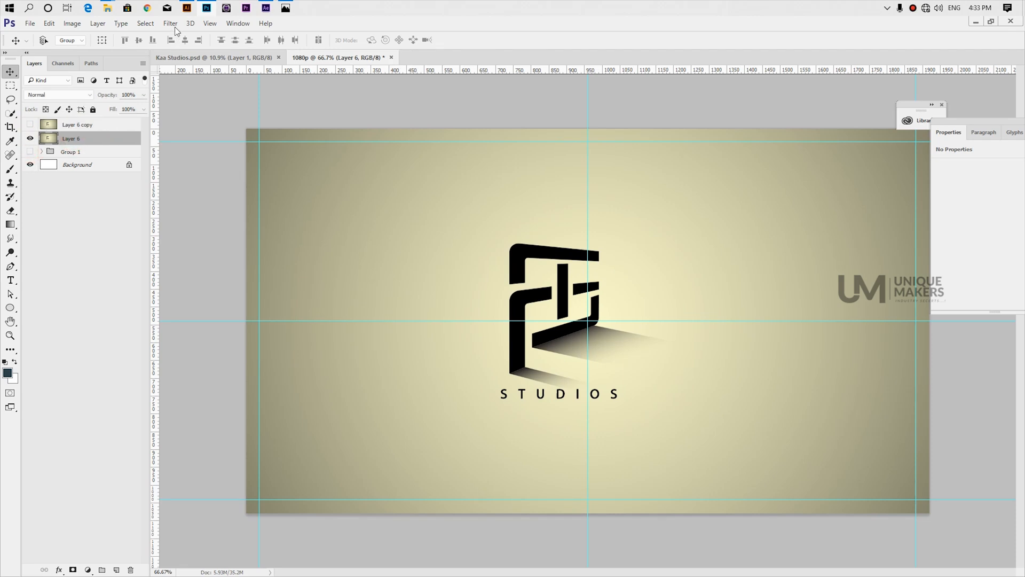
pyautogui.click(170, 23)
pyautogui.moveTo(187, 140)
pyautogui.click(336, 182)
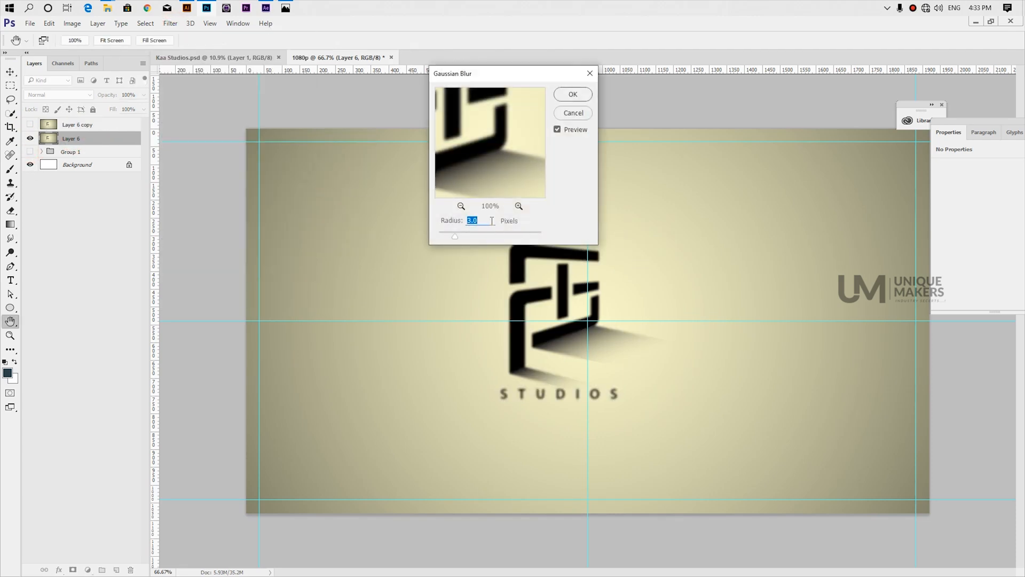
pyautogui.write('25')
pyautogui.click(572, 95)
# Show Layer 6 copy and scale it down about its centre, leaving a blurred border around it.
pyautogui.click(30, 123)
pyautogui.click(77, 124)
pyautogui.hotkey('ctrl', 't')
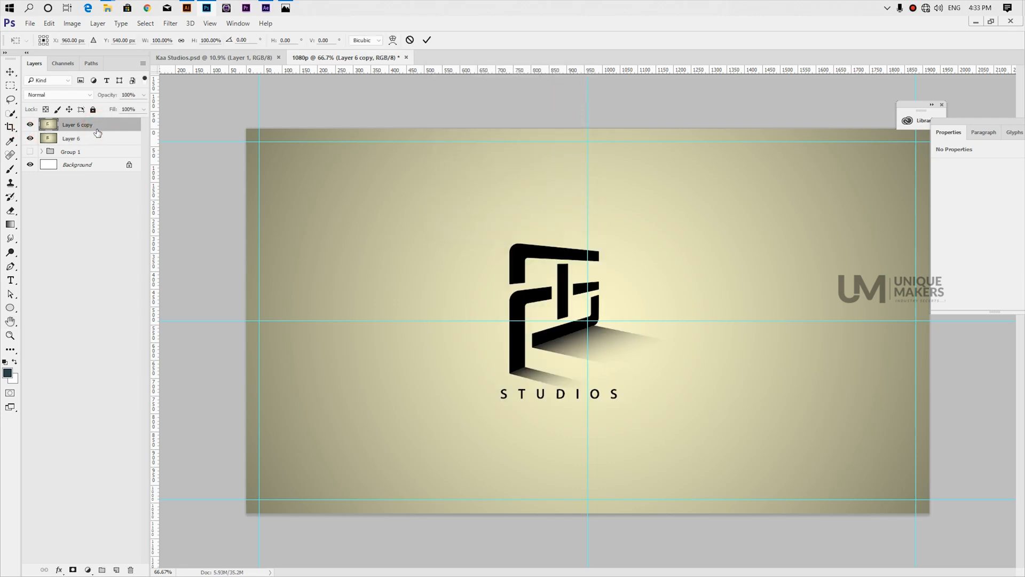
pyautogui.moveTo(917, 503); pyautogui.dragTo(861, 471)
pyautogui.press('Return')
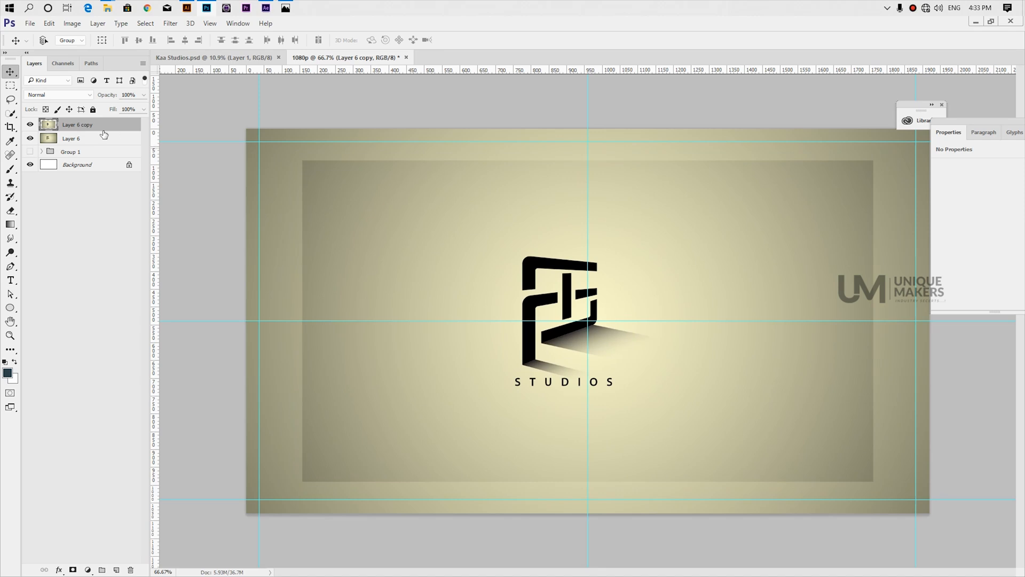
# Add a white centred stroke of 10 px to Layer 6 copy.
pyautogui.doubleClick(132, 121)
pyautogui.click(77, 116)
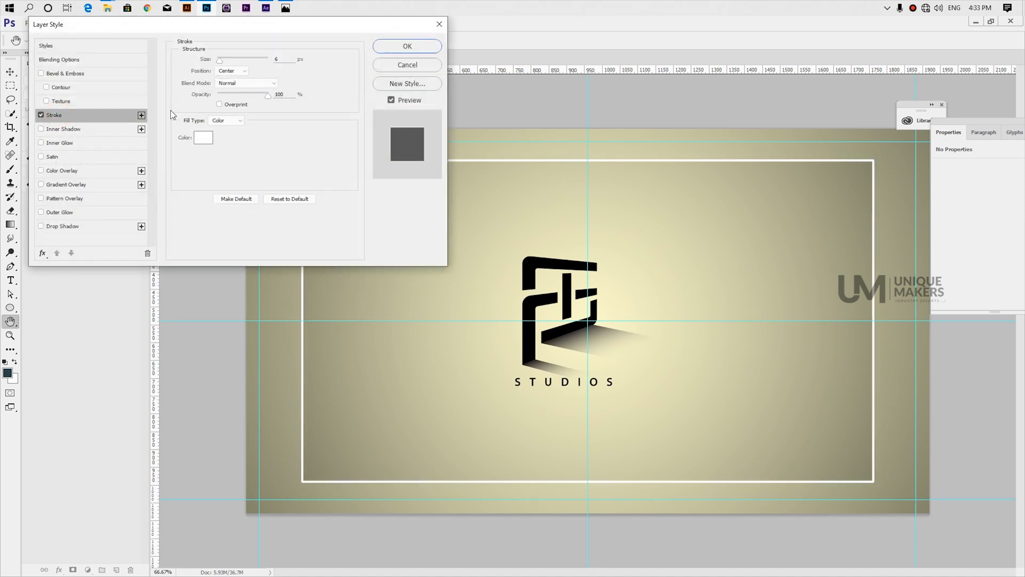
pyautogui.write('10')
# Add a black drop shadow to Layer 6 copy with 50% opacity, 142° angle, 102 px distance and 95 px size.
pyautogui.click(59, 226)
pyautogui.moveTo(668, 425); pyautogui.dragTo(691, 438)
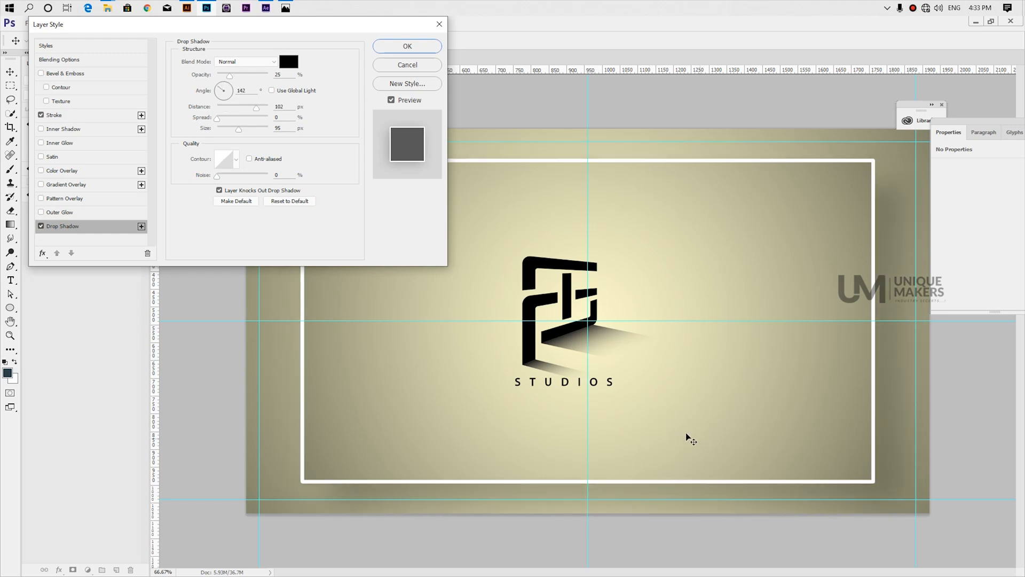
pyautogui.click(406, 47)
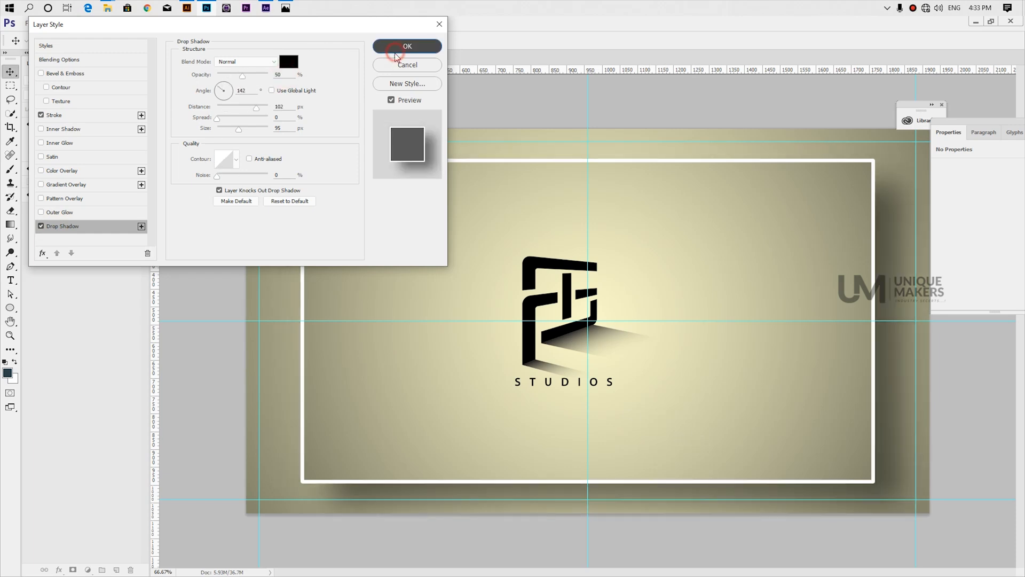
pyautogui.hotkey('ctrl', '0')
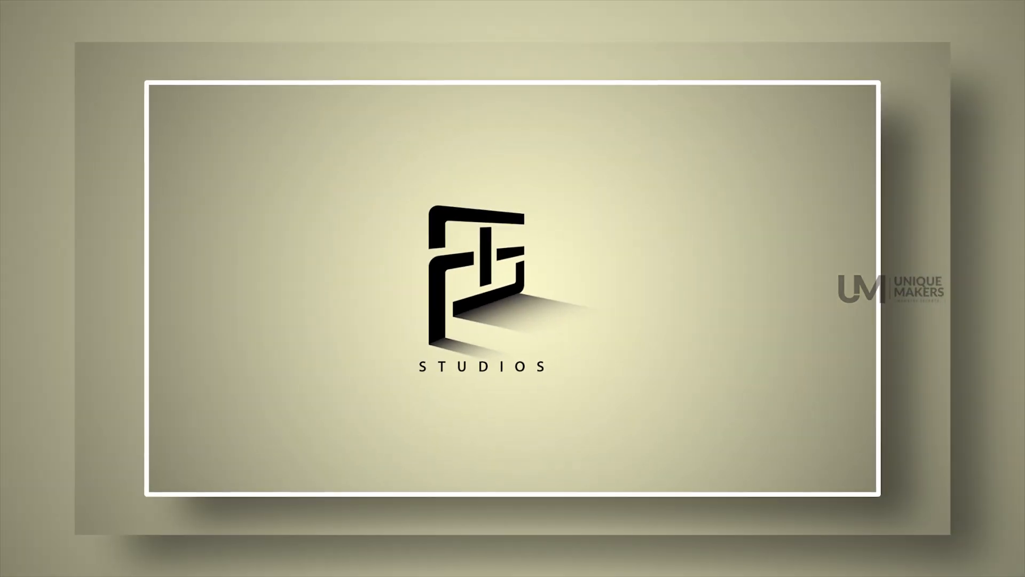